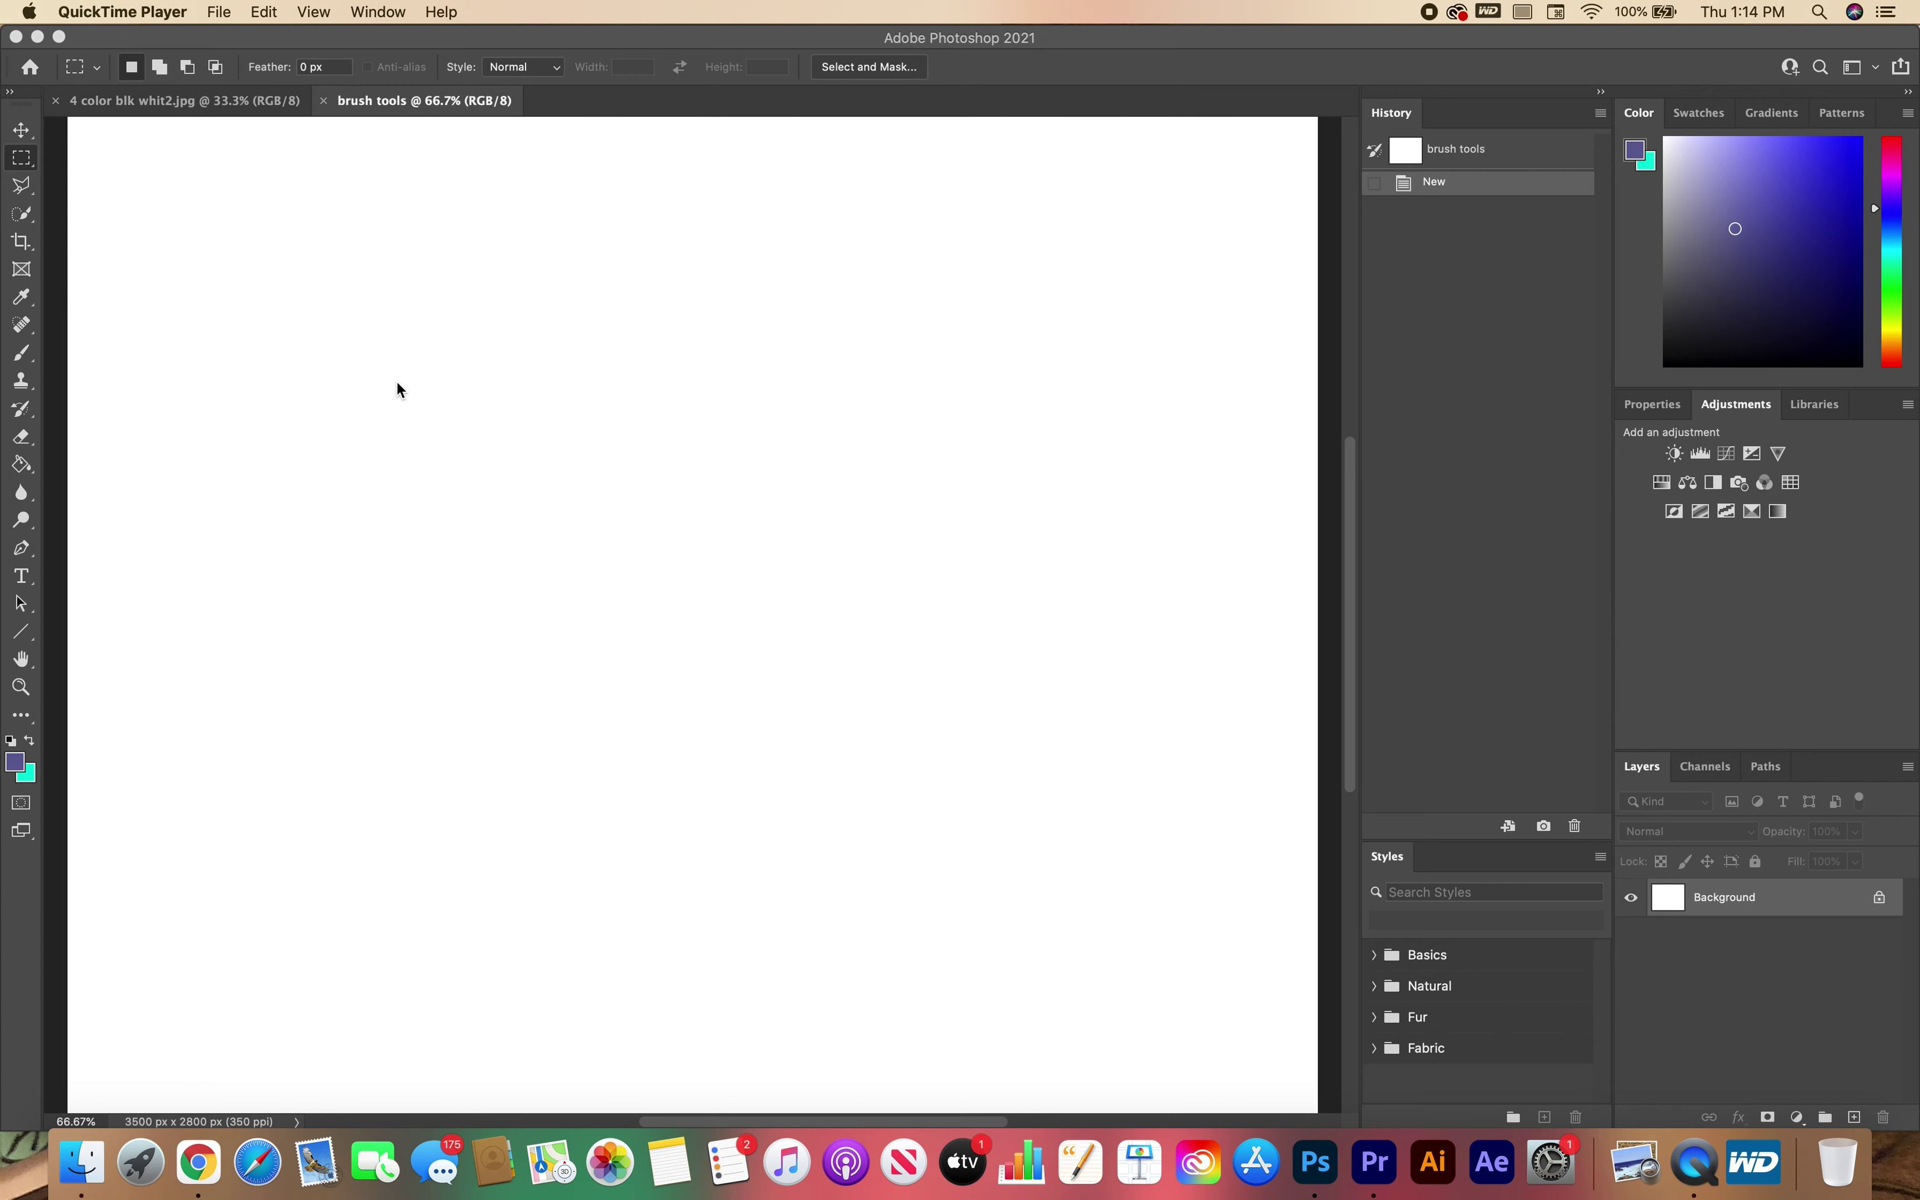
Step: Bring Photoshop forward and pick the Horizontal Type Tool from the Type flyout
left_click(24, 585)
left_click(24, 585)
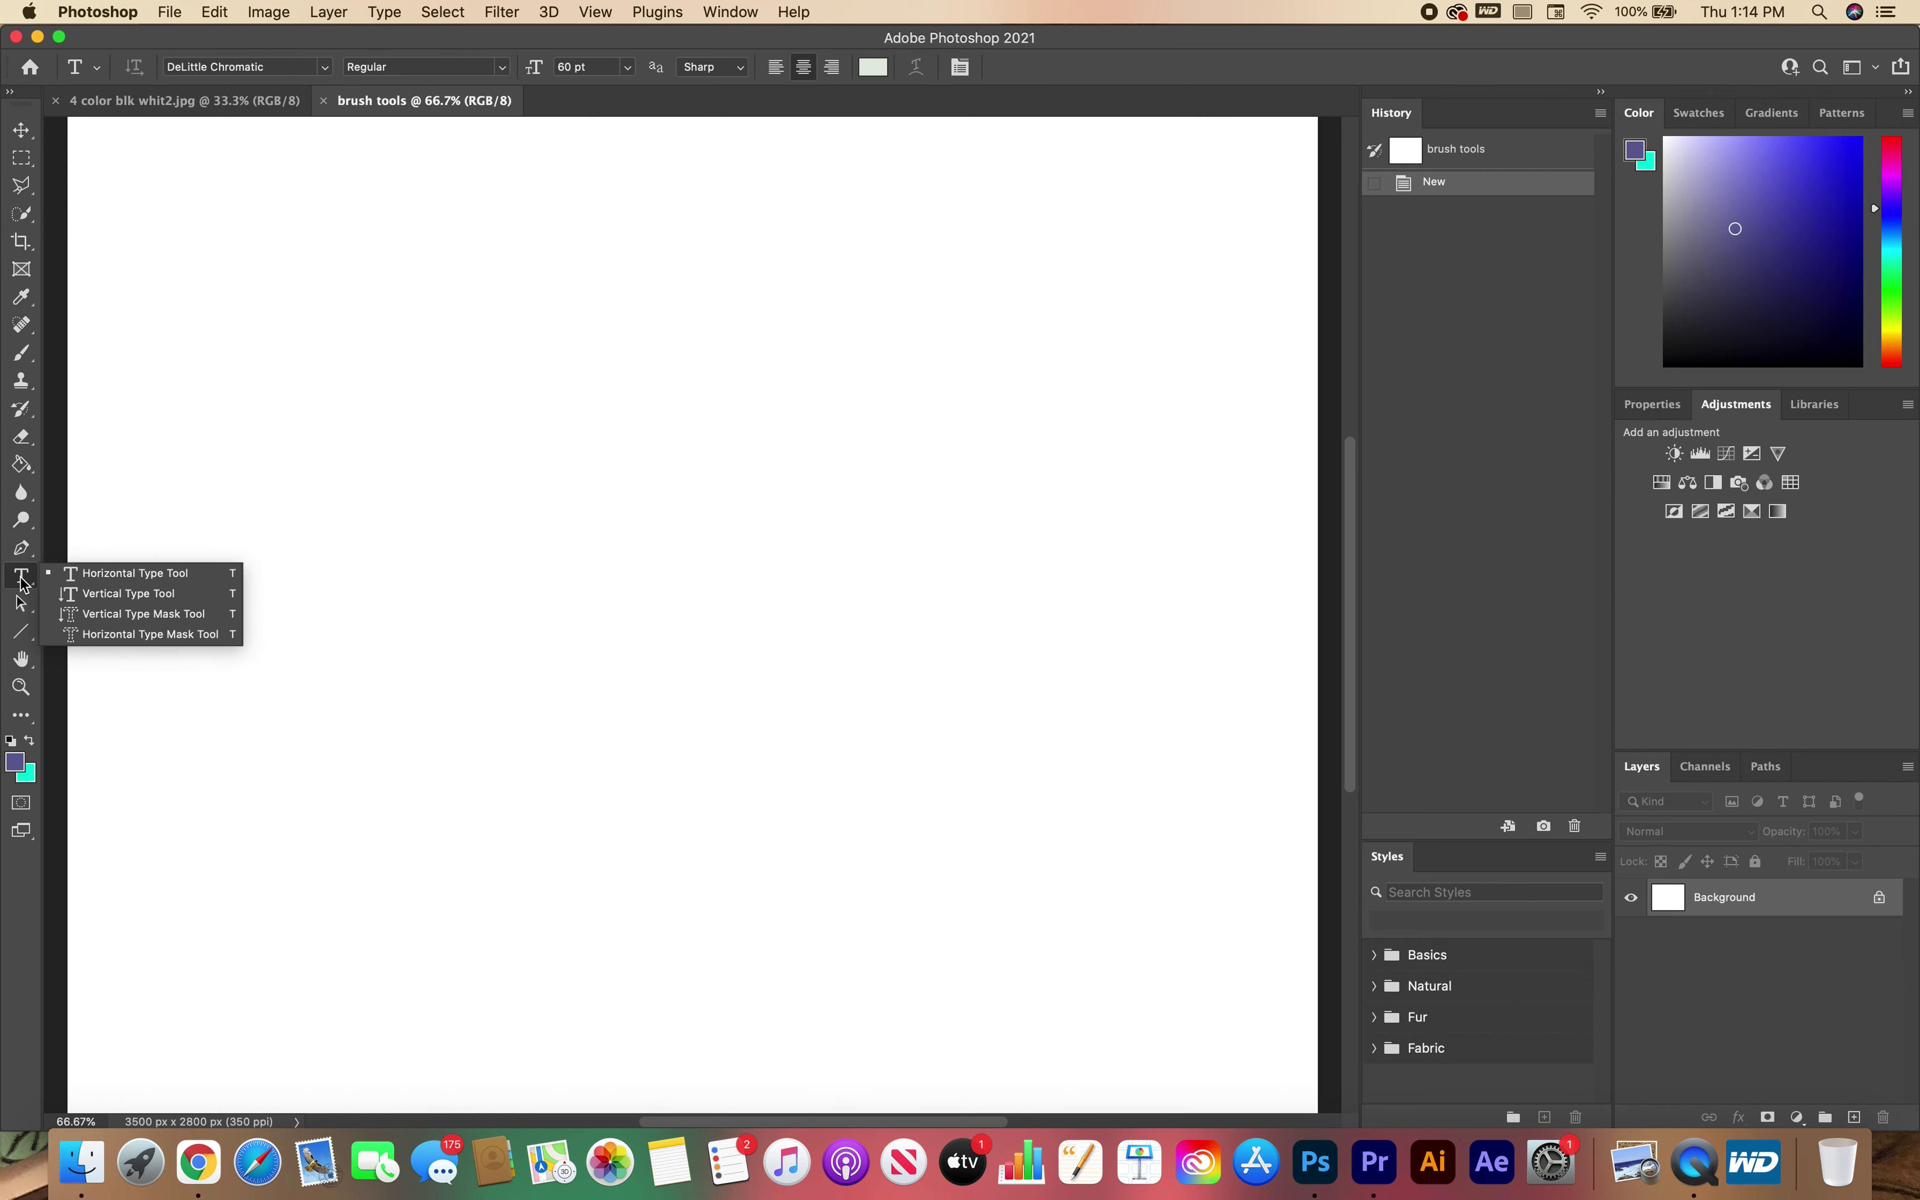
left_click(84, 575)
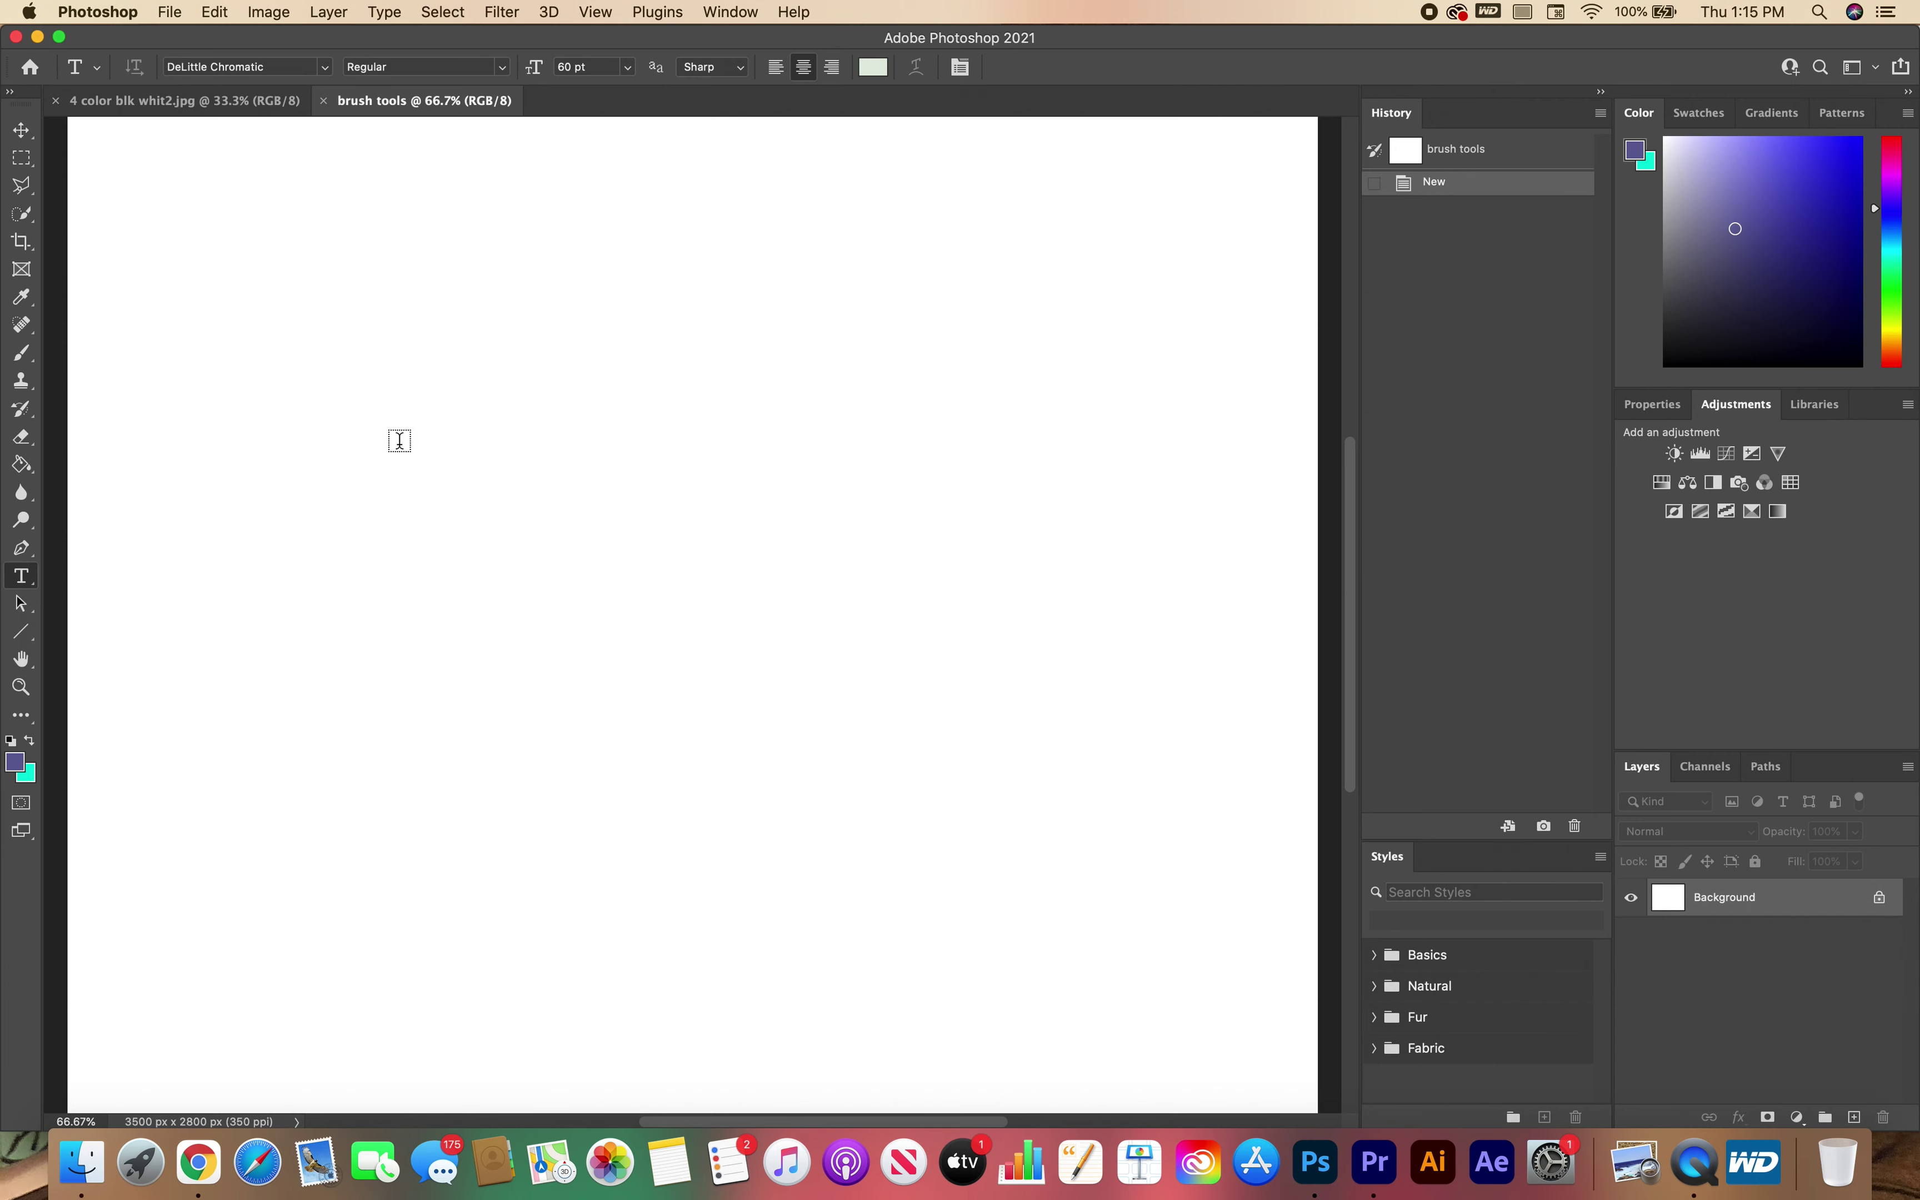
Step: Type 'NO PLACE FOR HATE', move it to the canvas centre and stretch it to about 121% × 211%
left_click(347, 390)
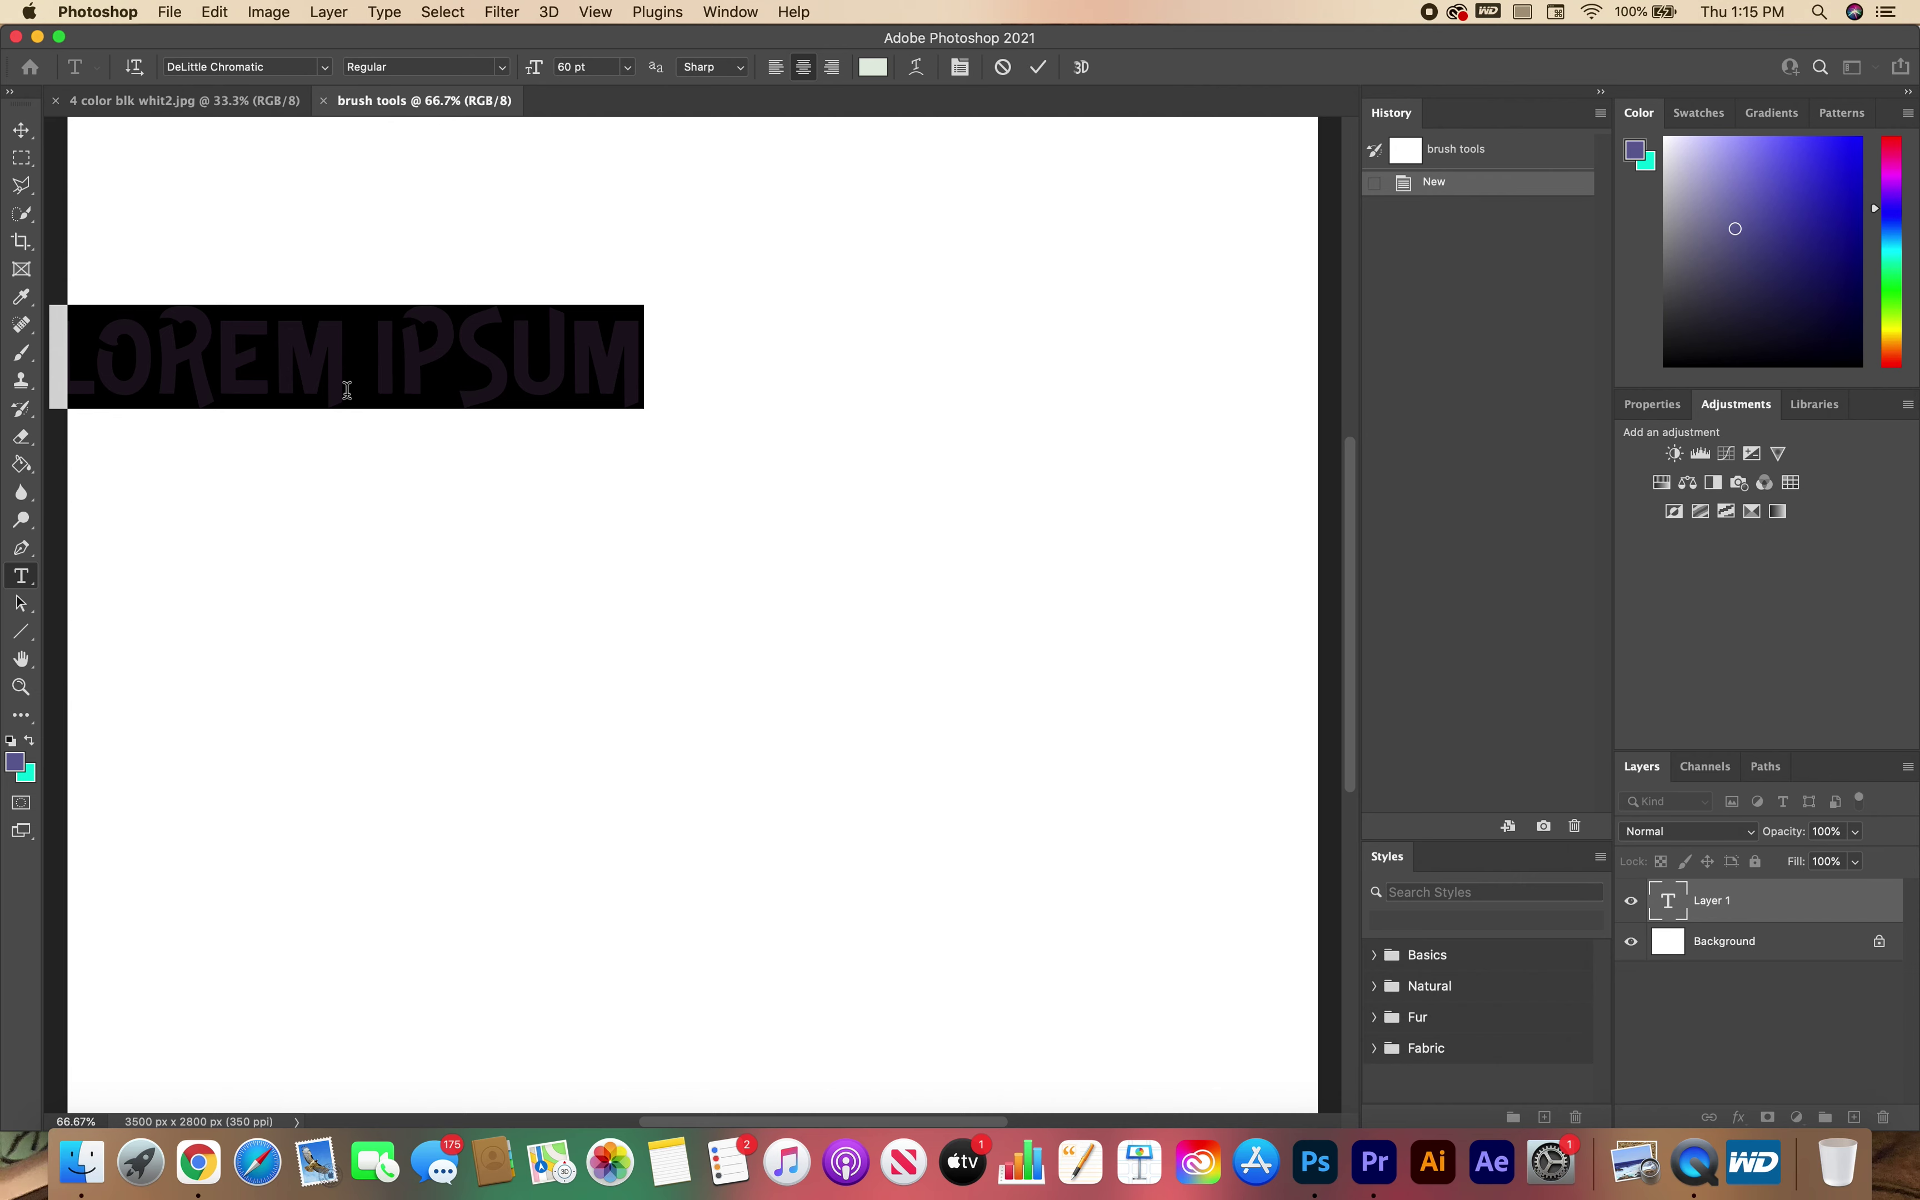
type("N")
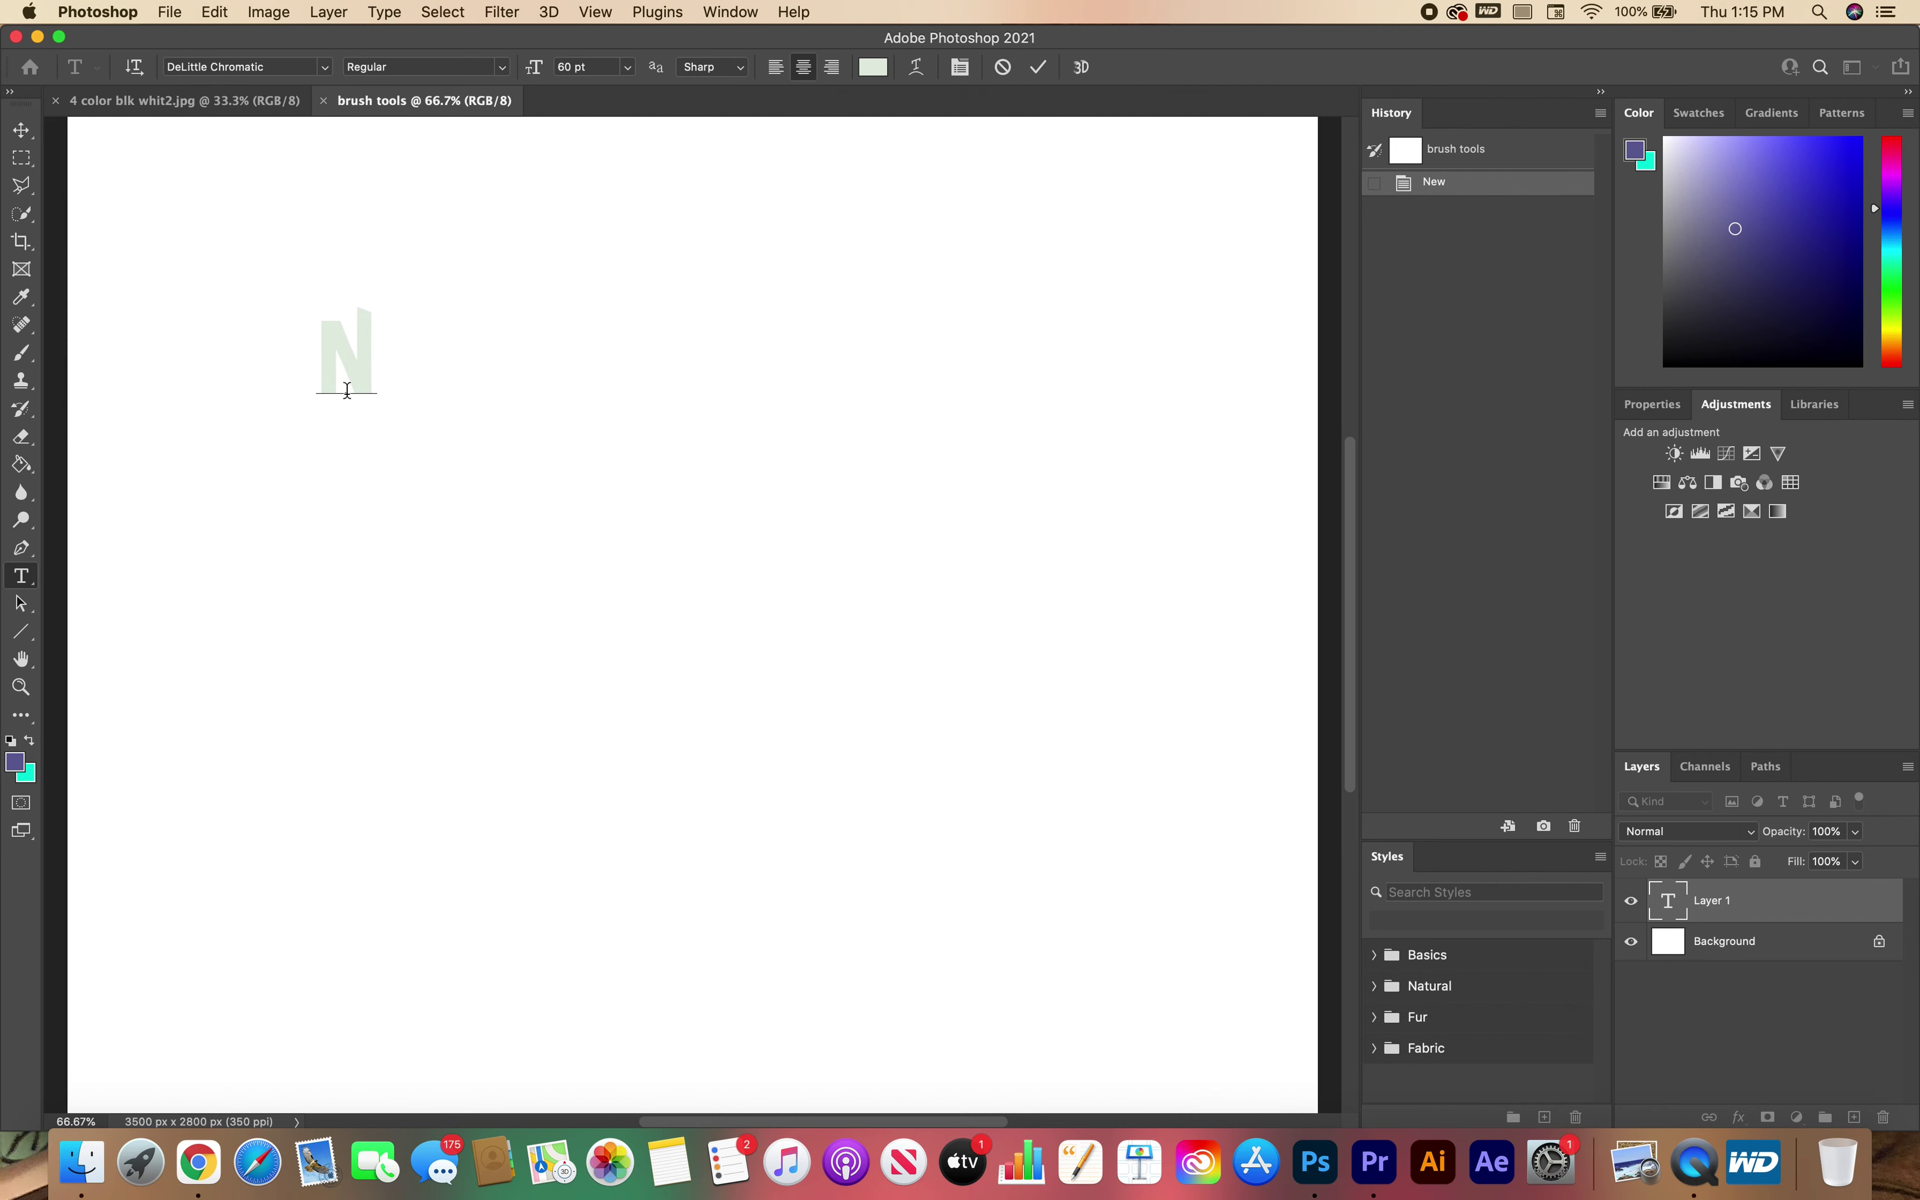
type("O ")
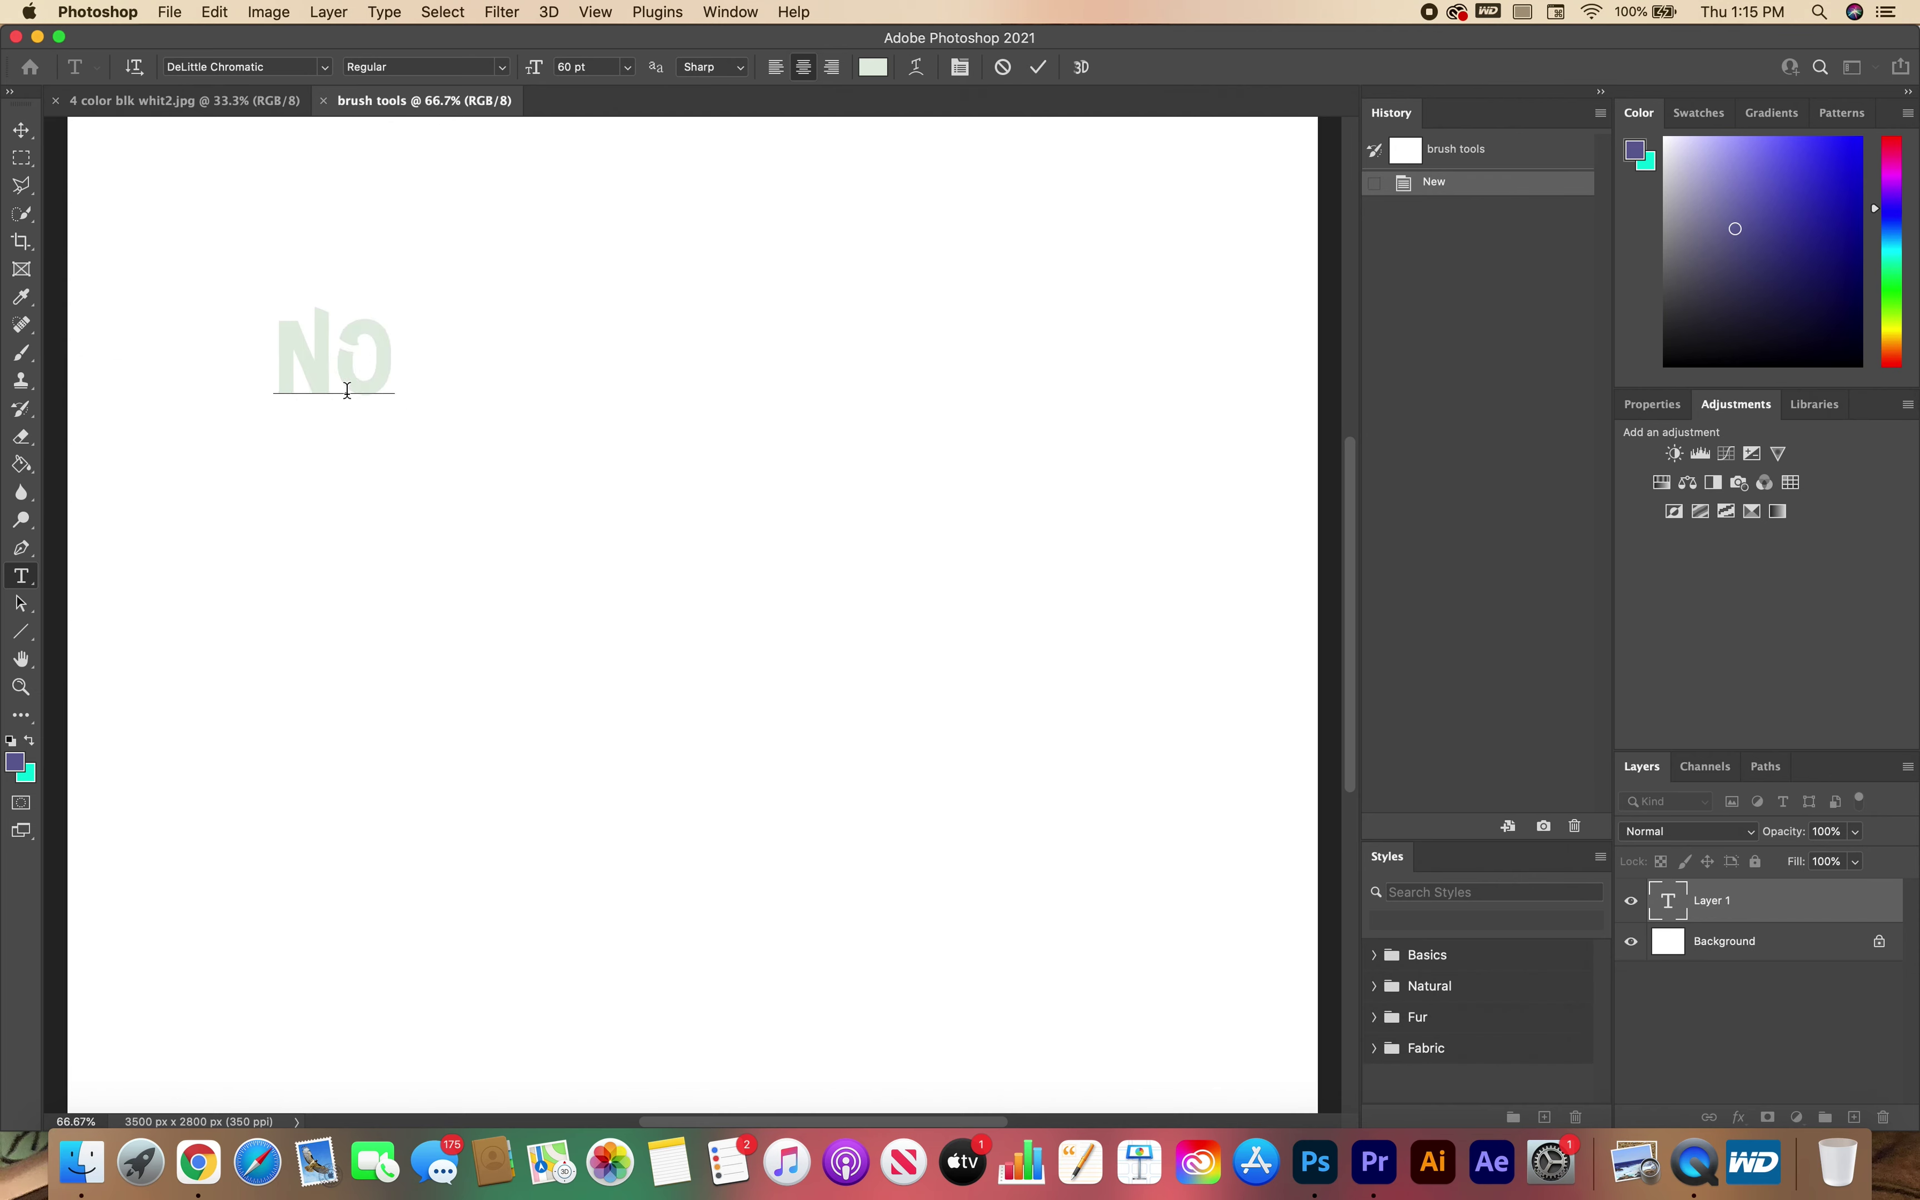
type("PL")
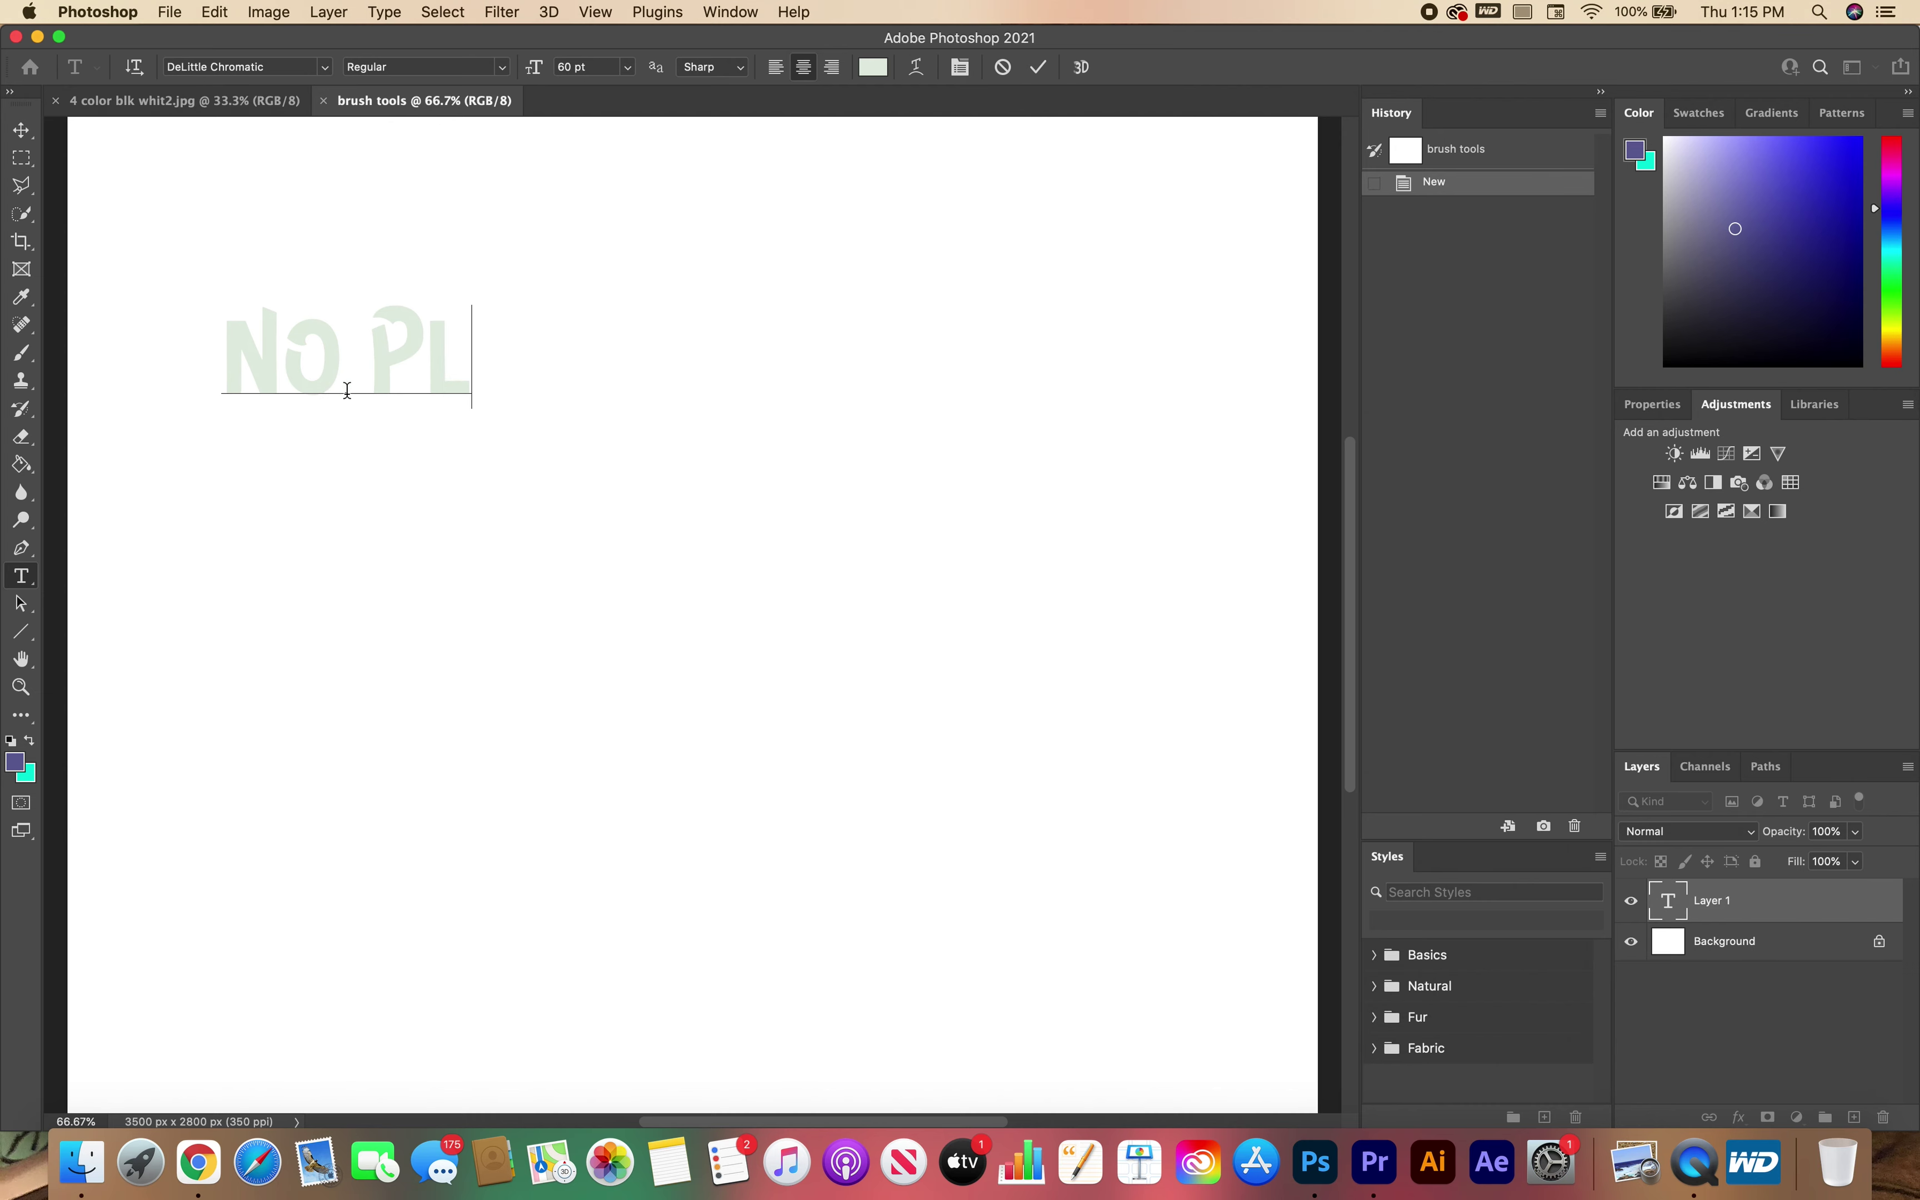
type("AC")
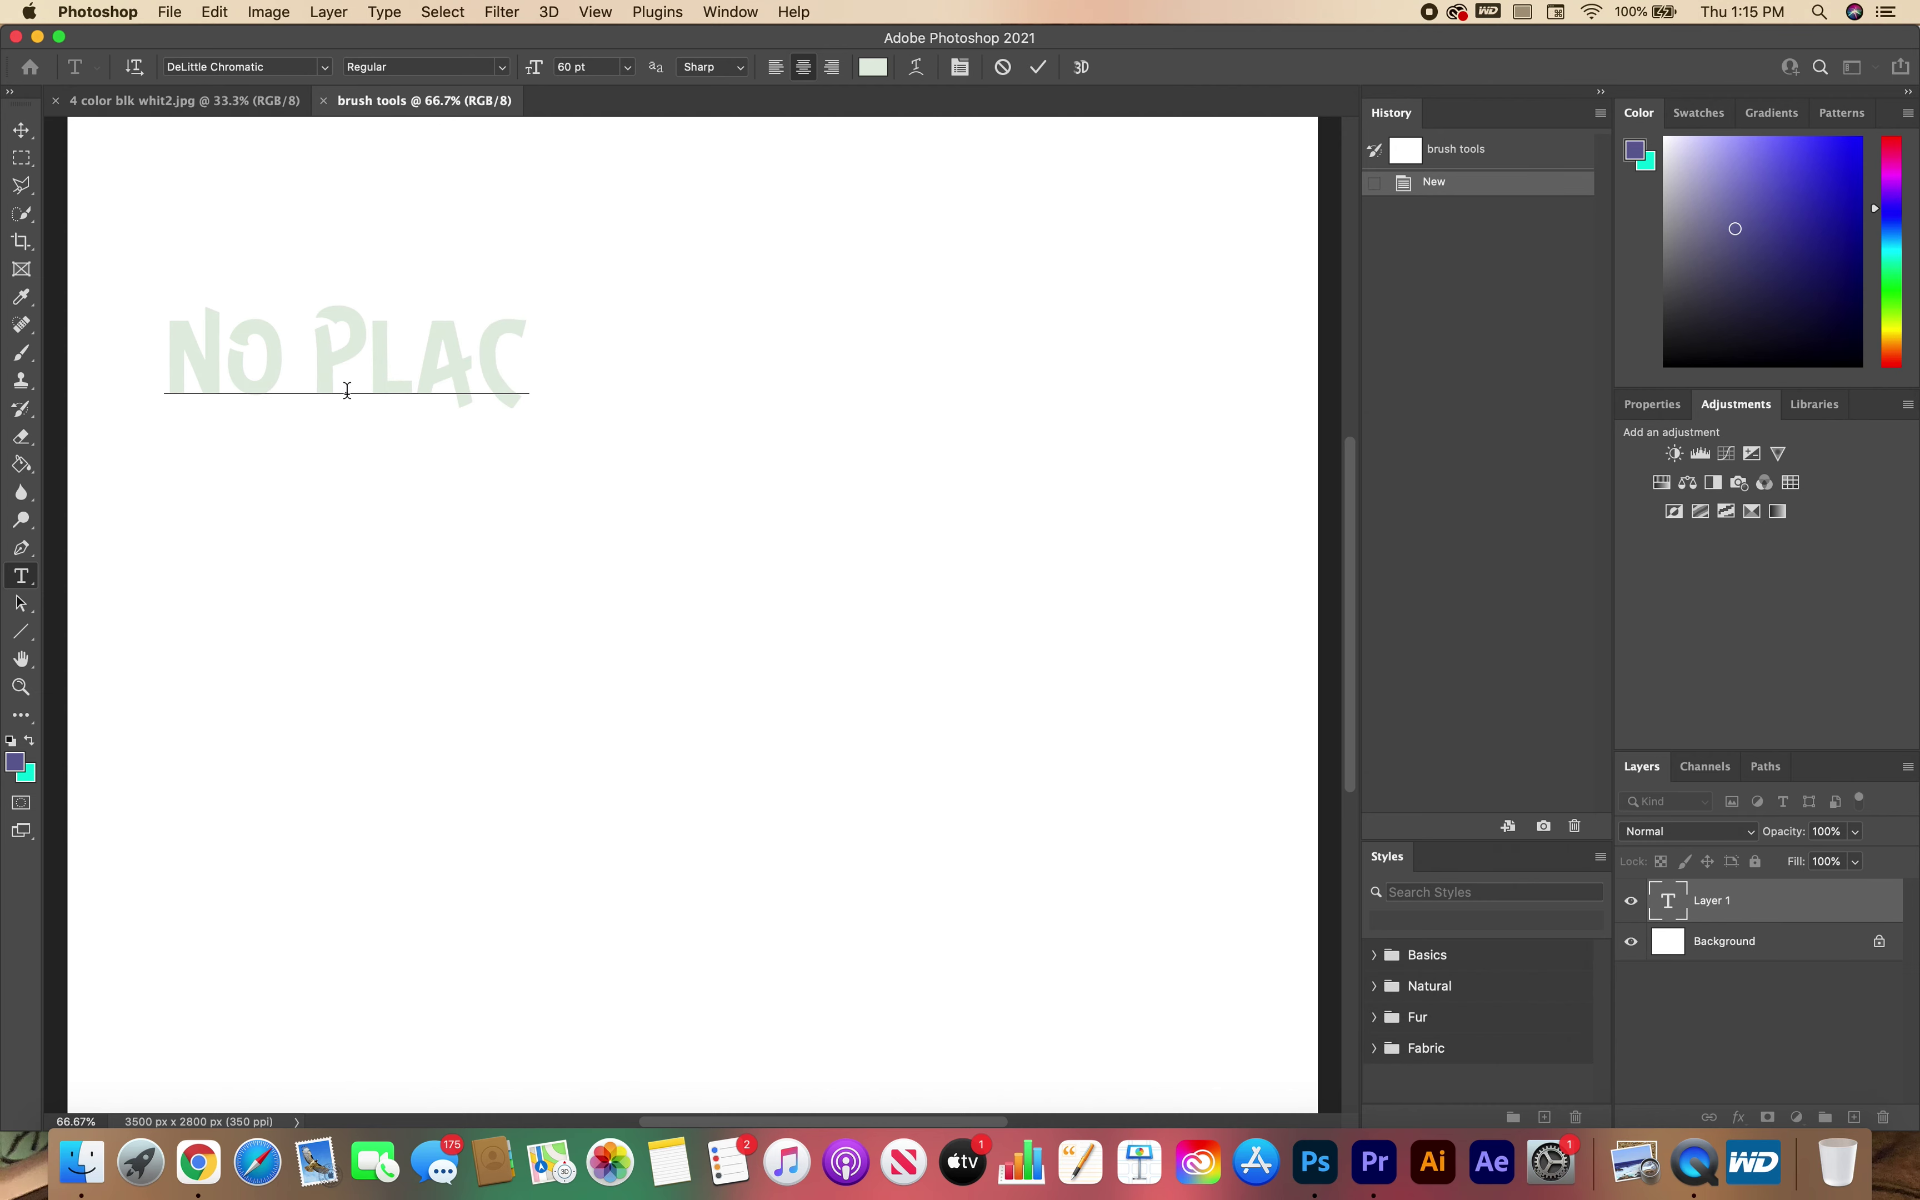
type("E F")
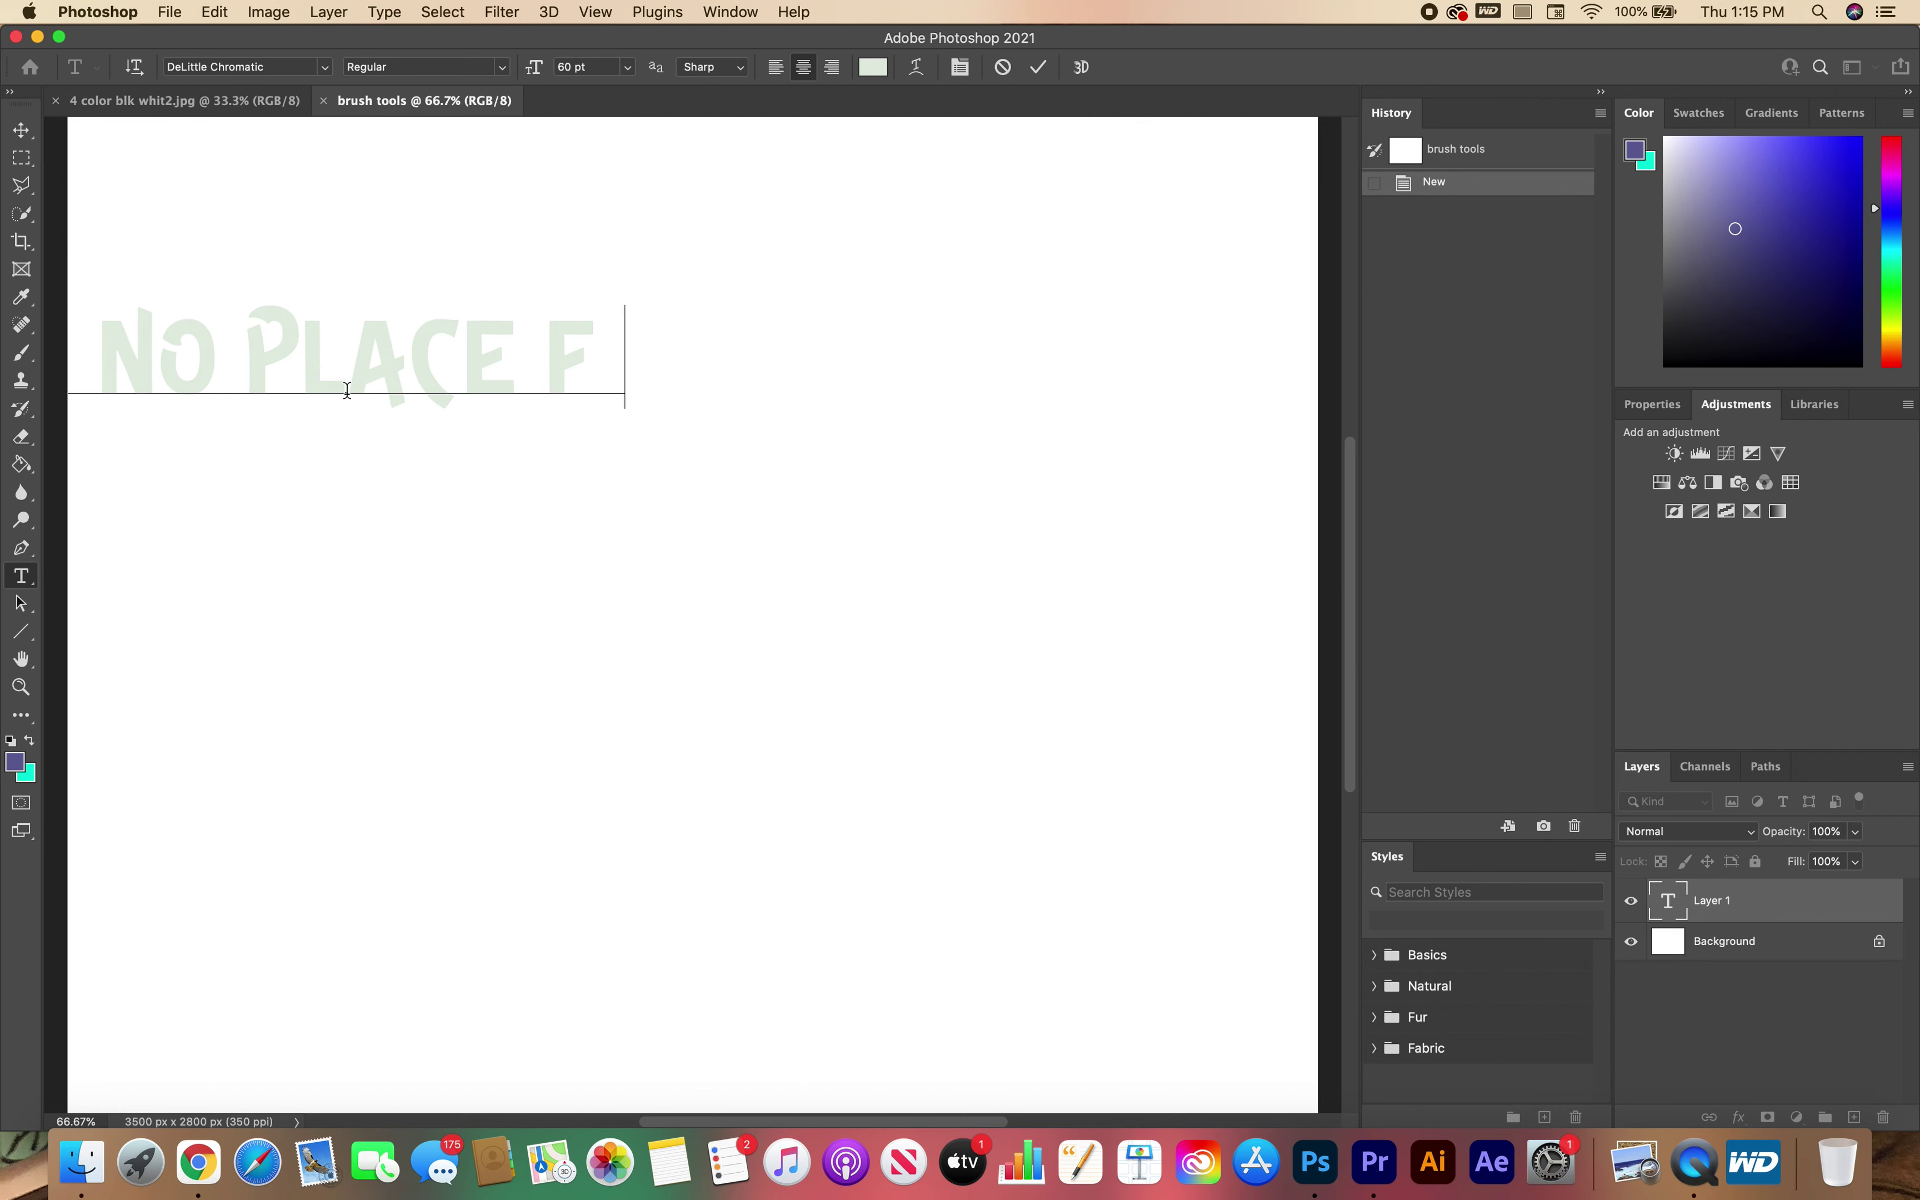
type("OR HATE")
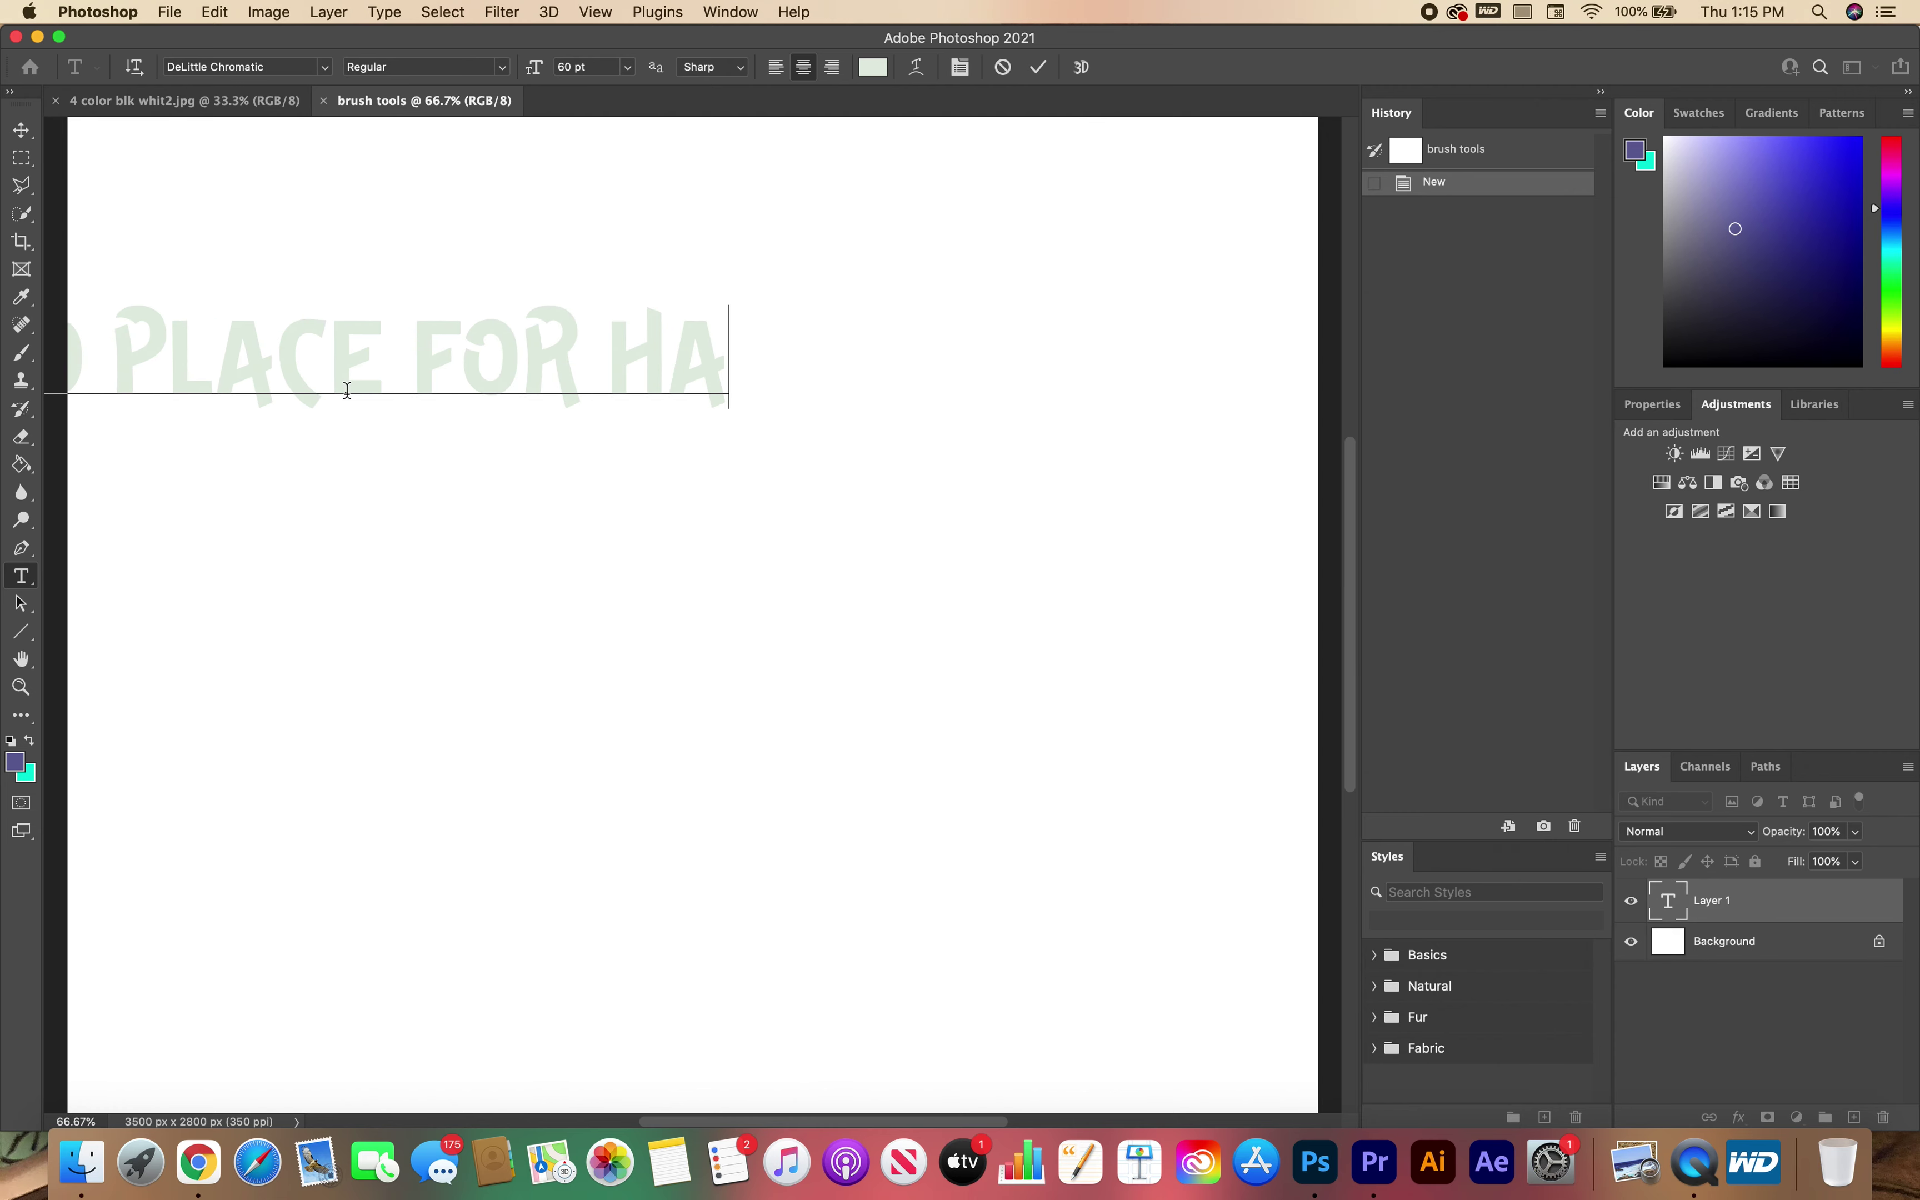
left_click(22, 129)
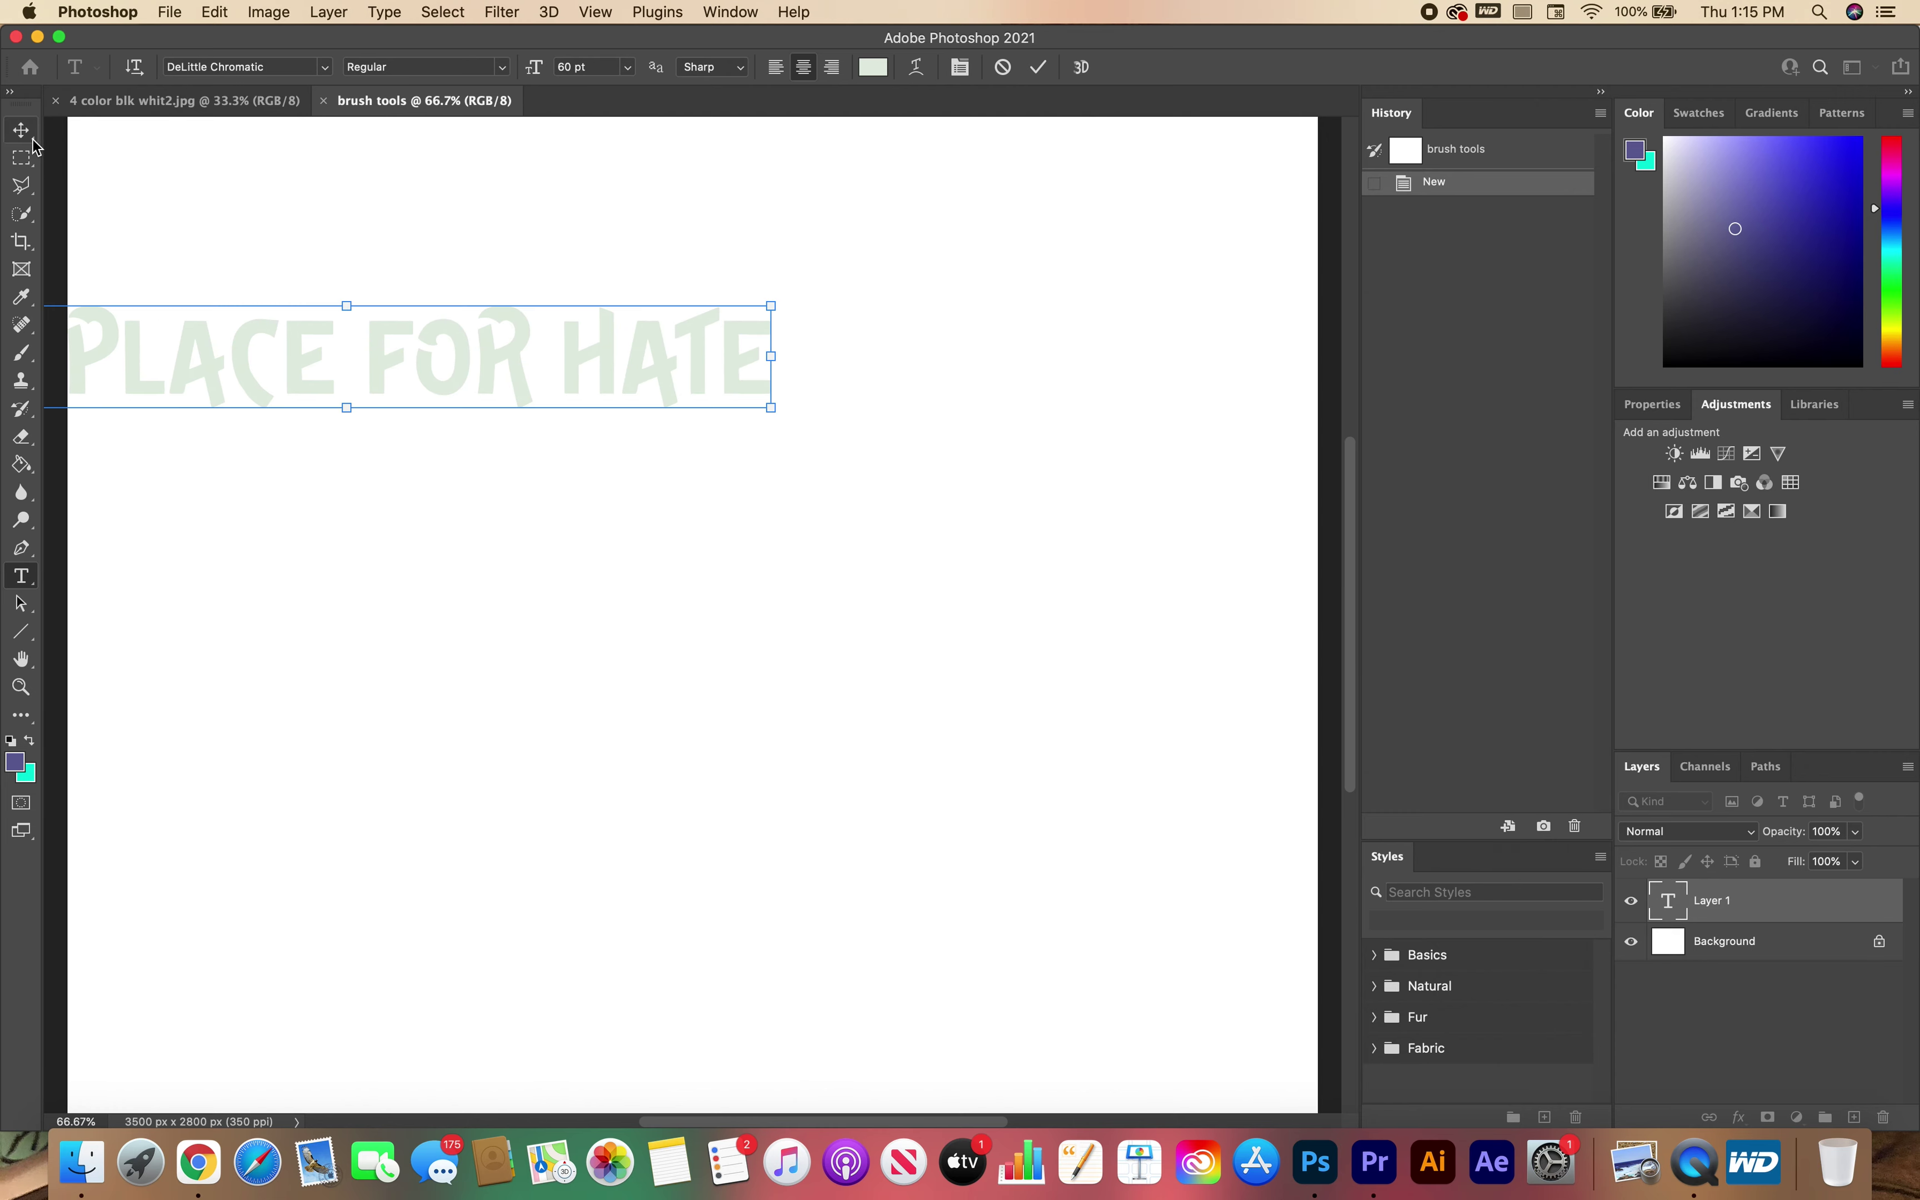
left_click_drag(448, 359, 830, 536)
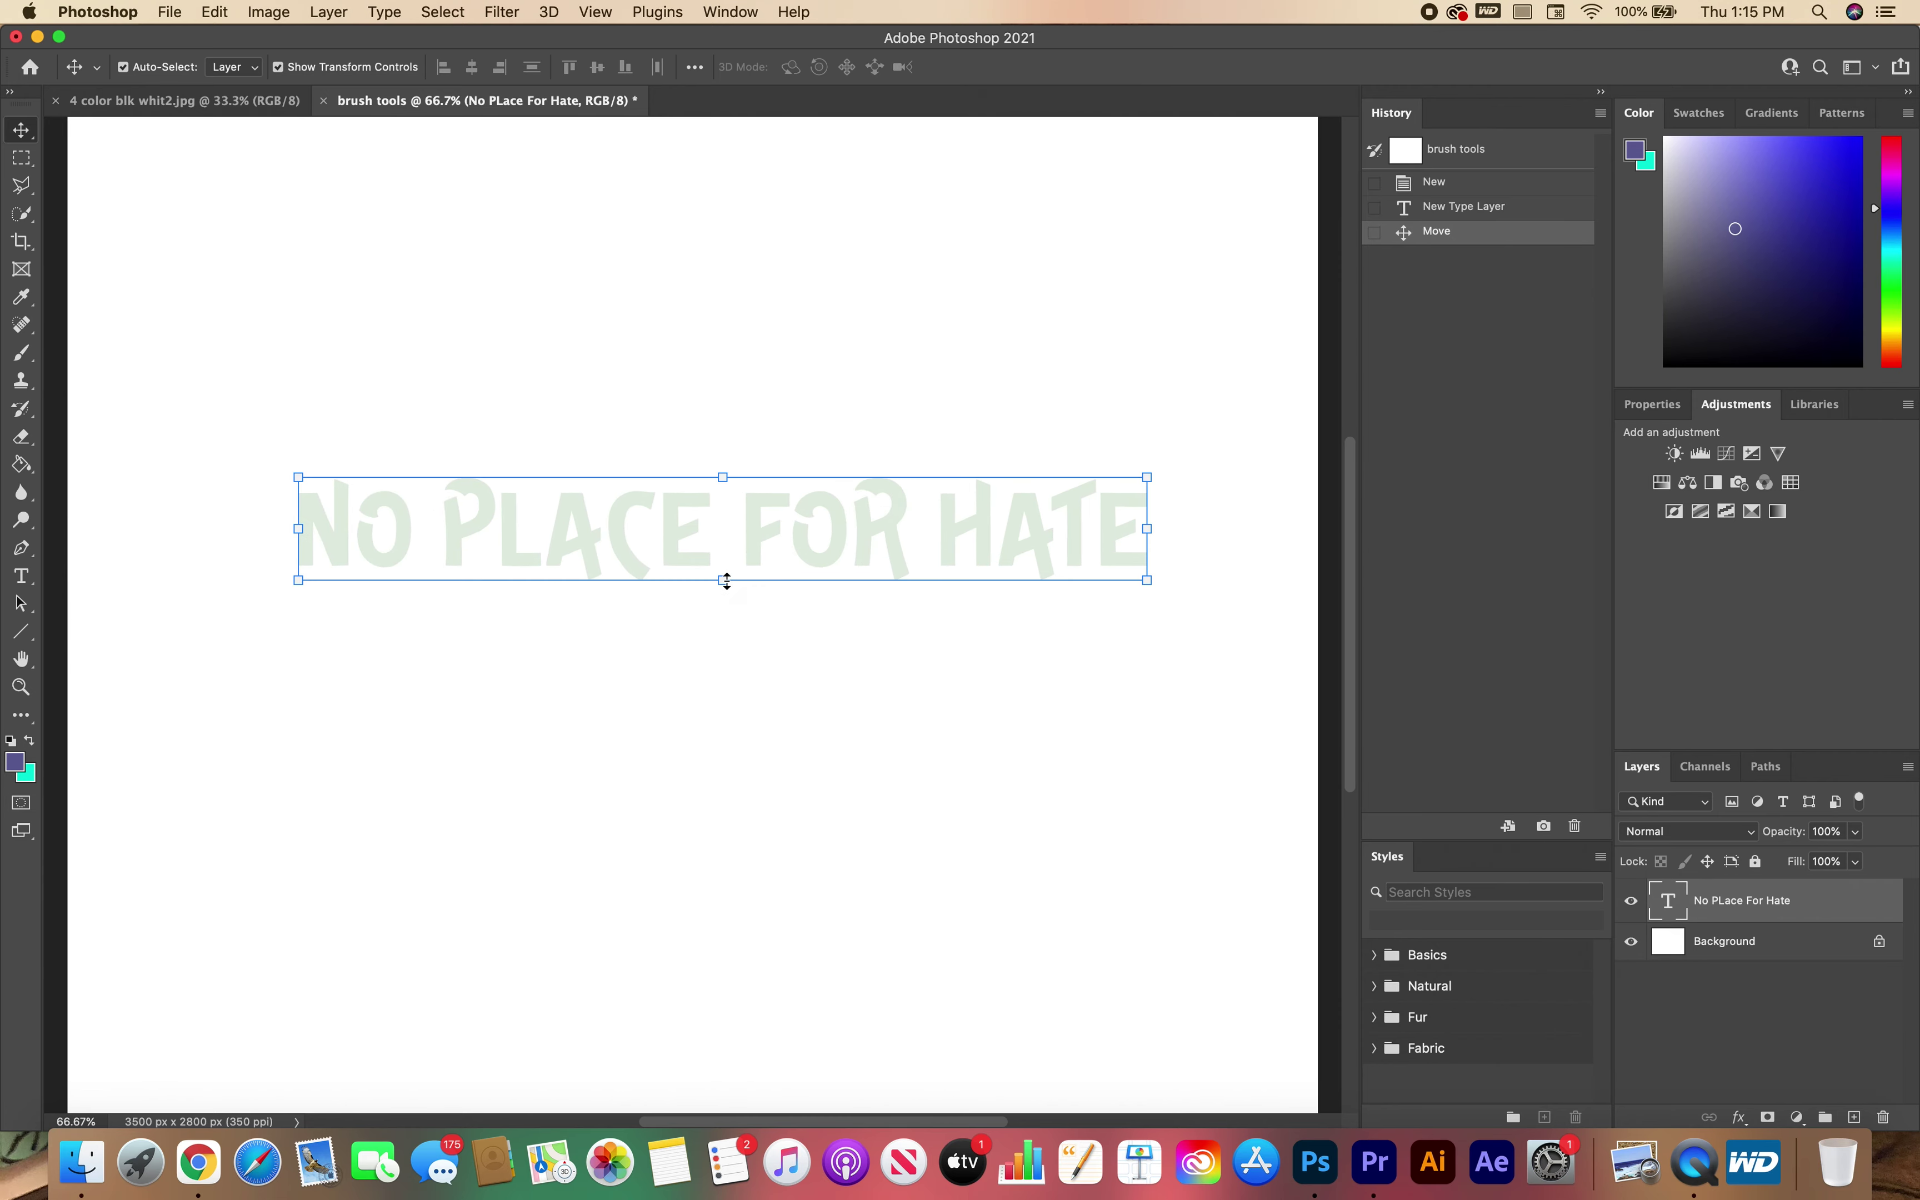
left_click_drag(727, 582, 727, 698)
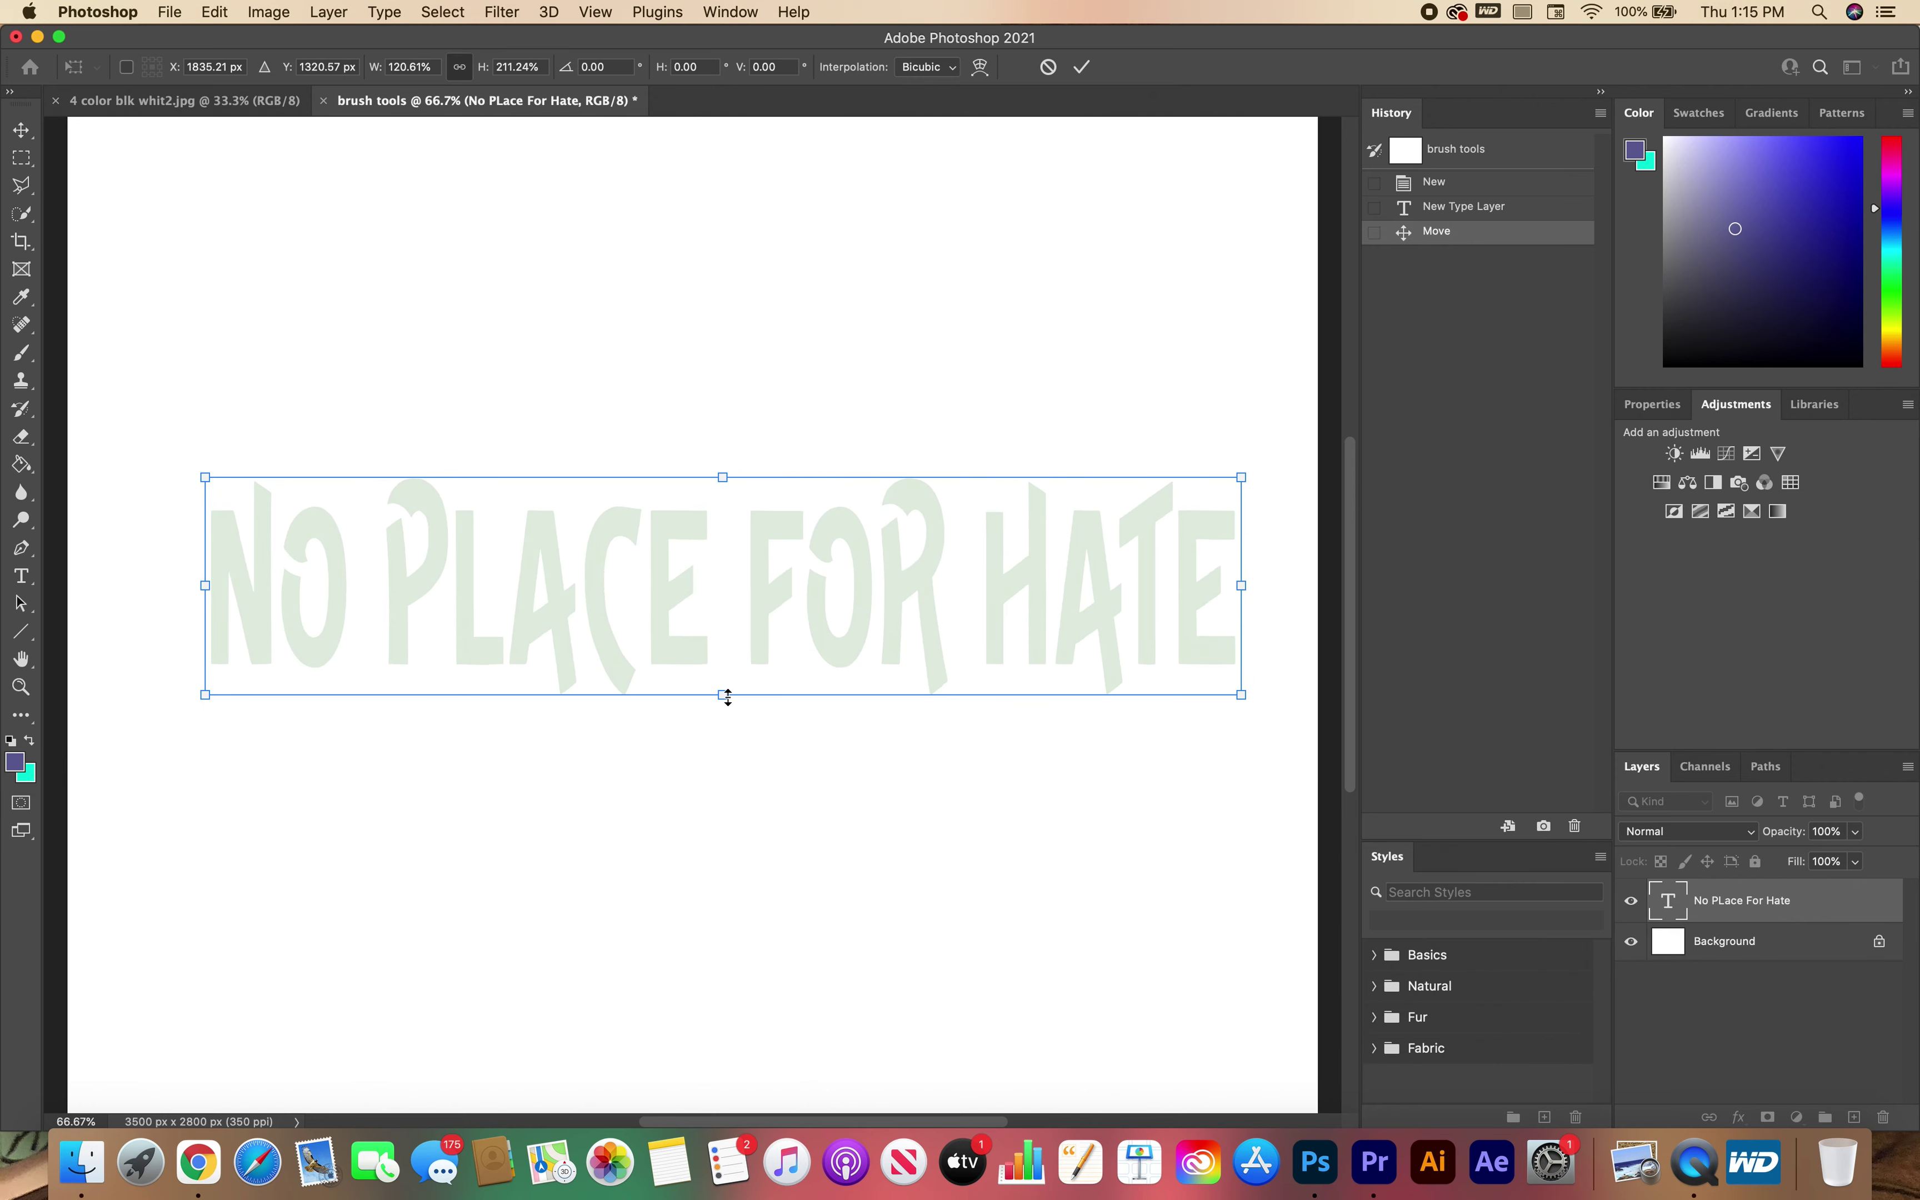
Step: Browse the Layer and Select menus, closing each without choosing a command
left_click(328, 12)
mouse_move(385, 11)
left_click(804, 251)
left_click(22, 158)
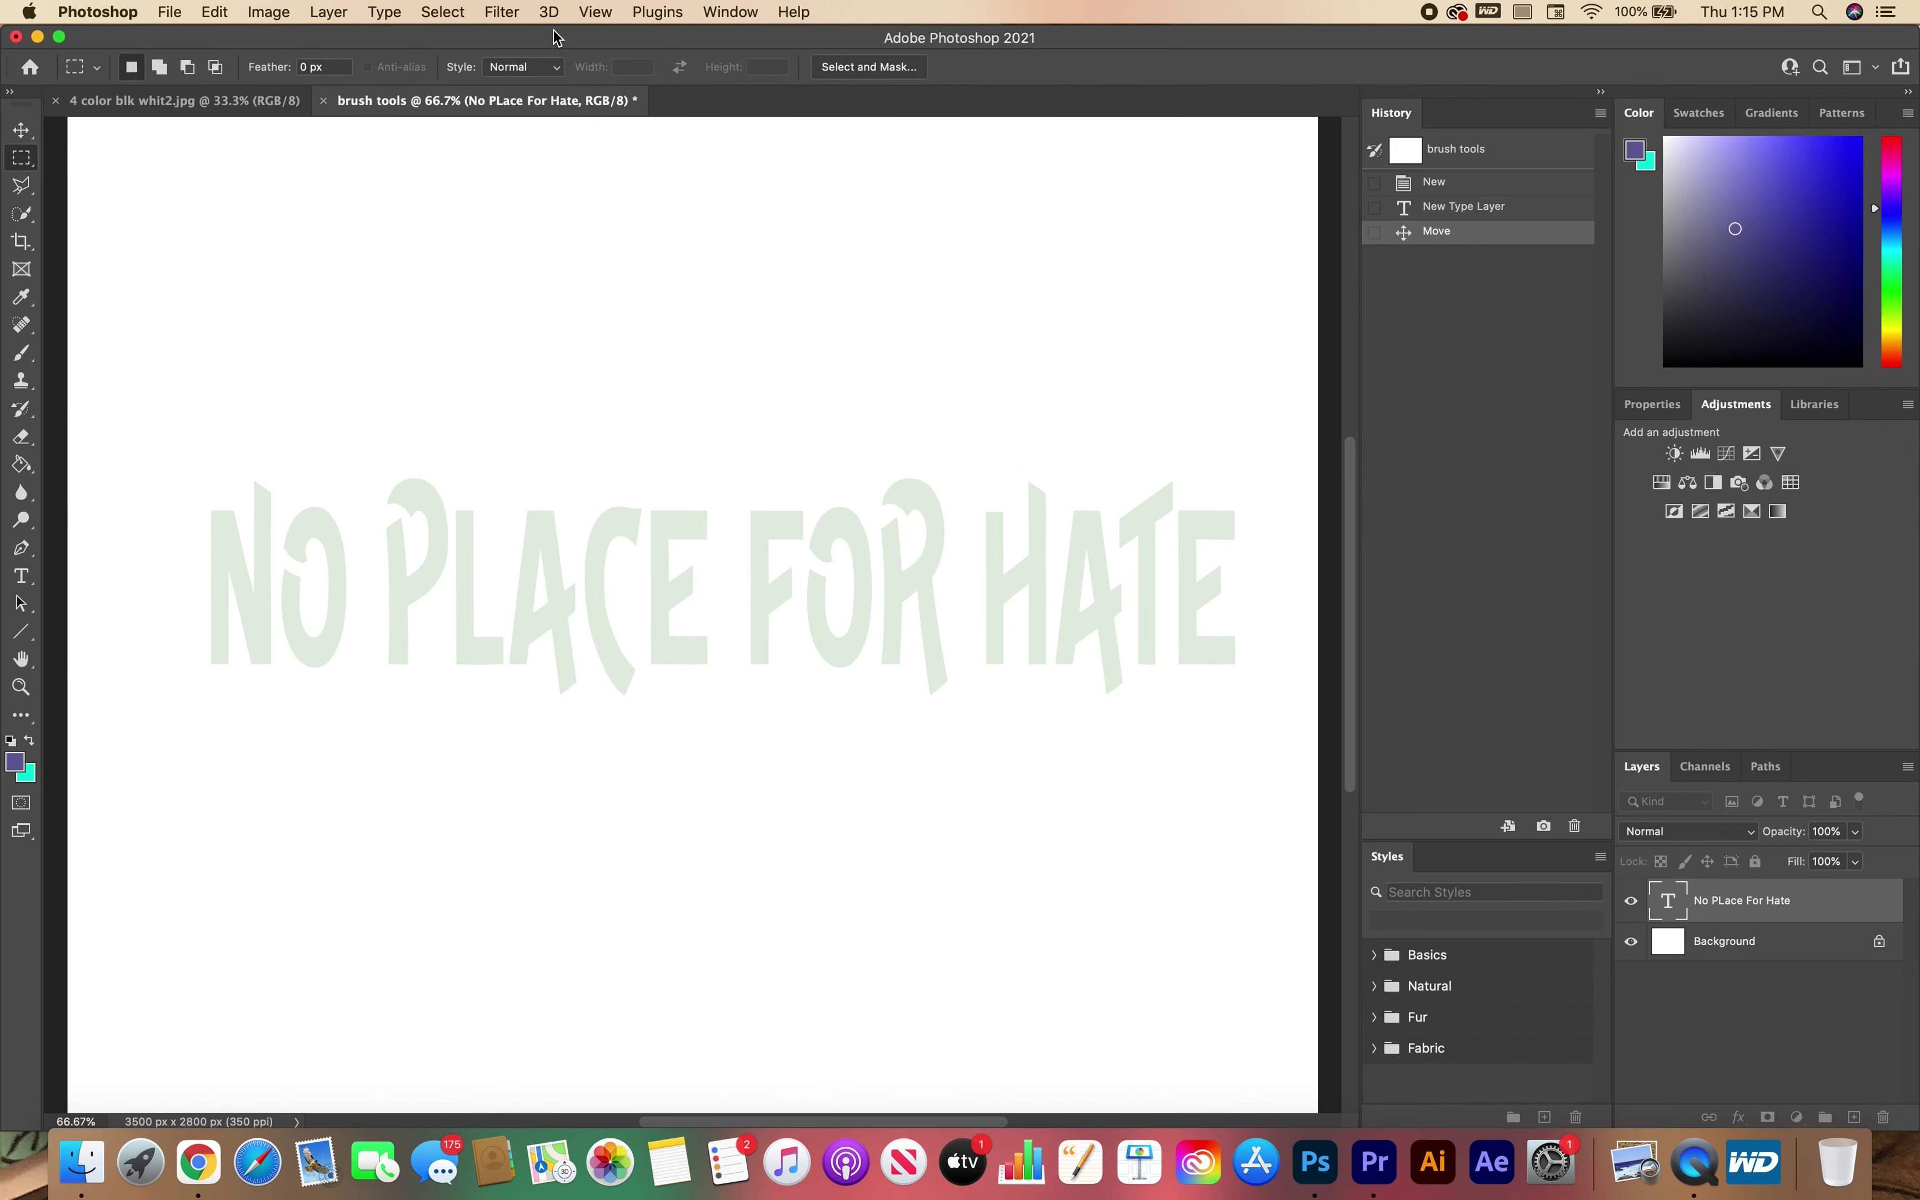
left_click(458, 10)
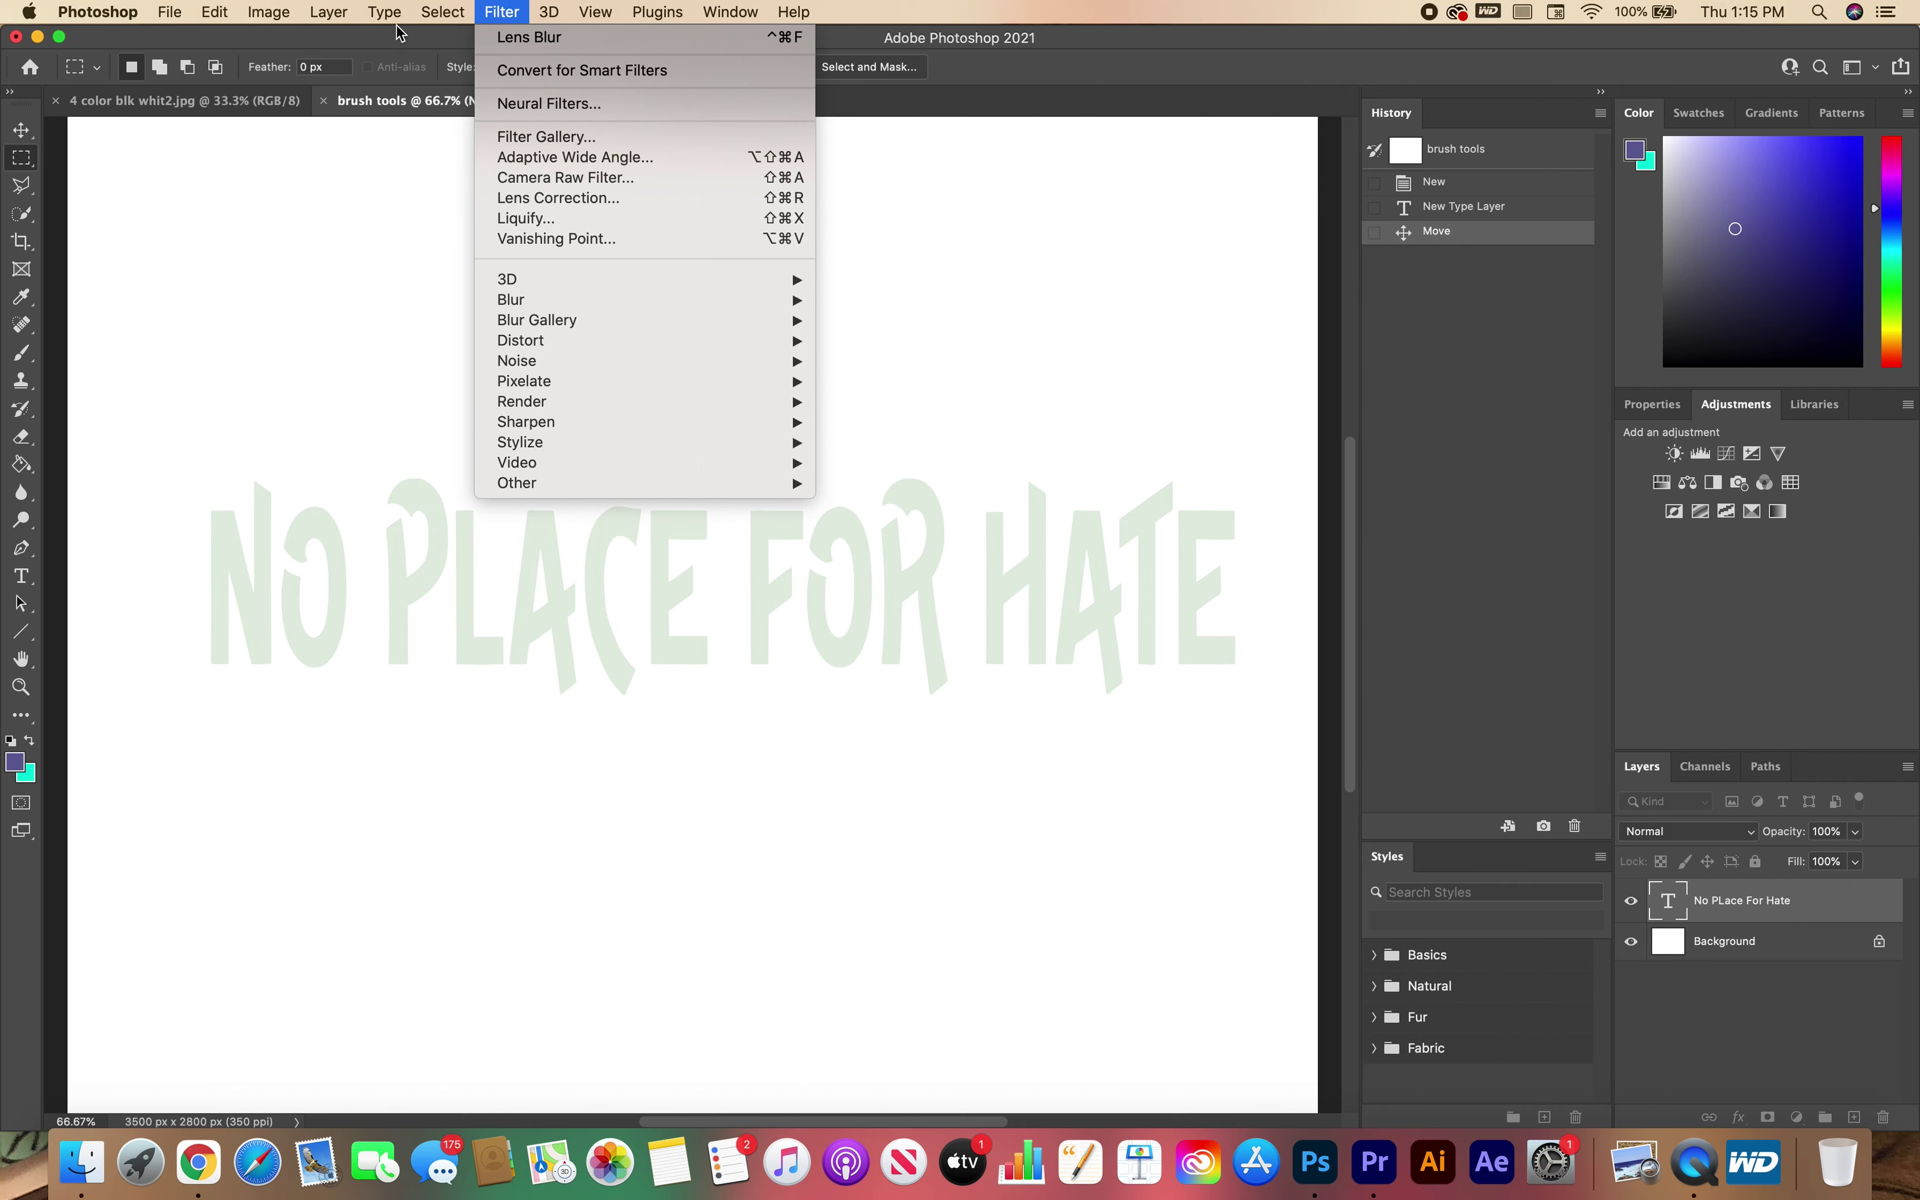
mouse_move(387, 17)
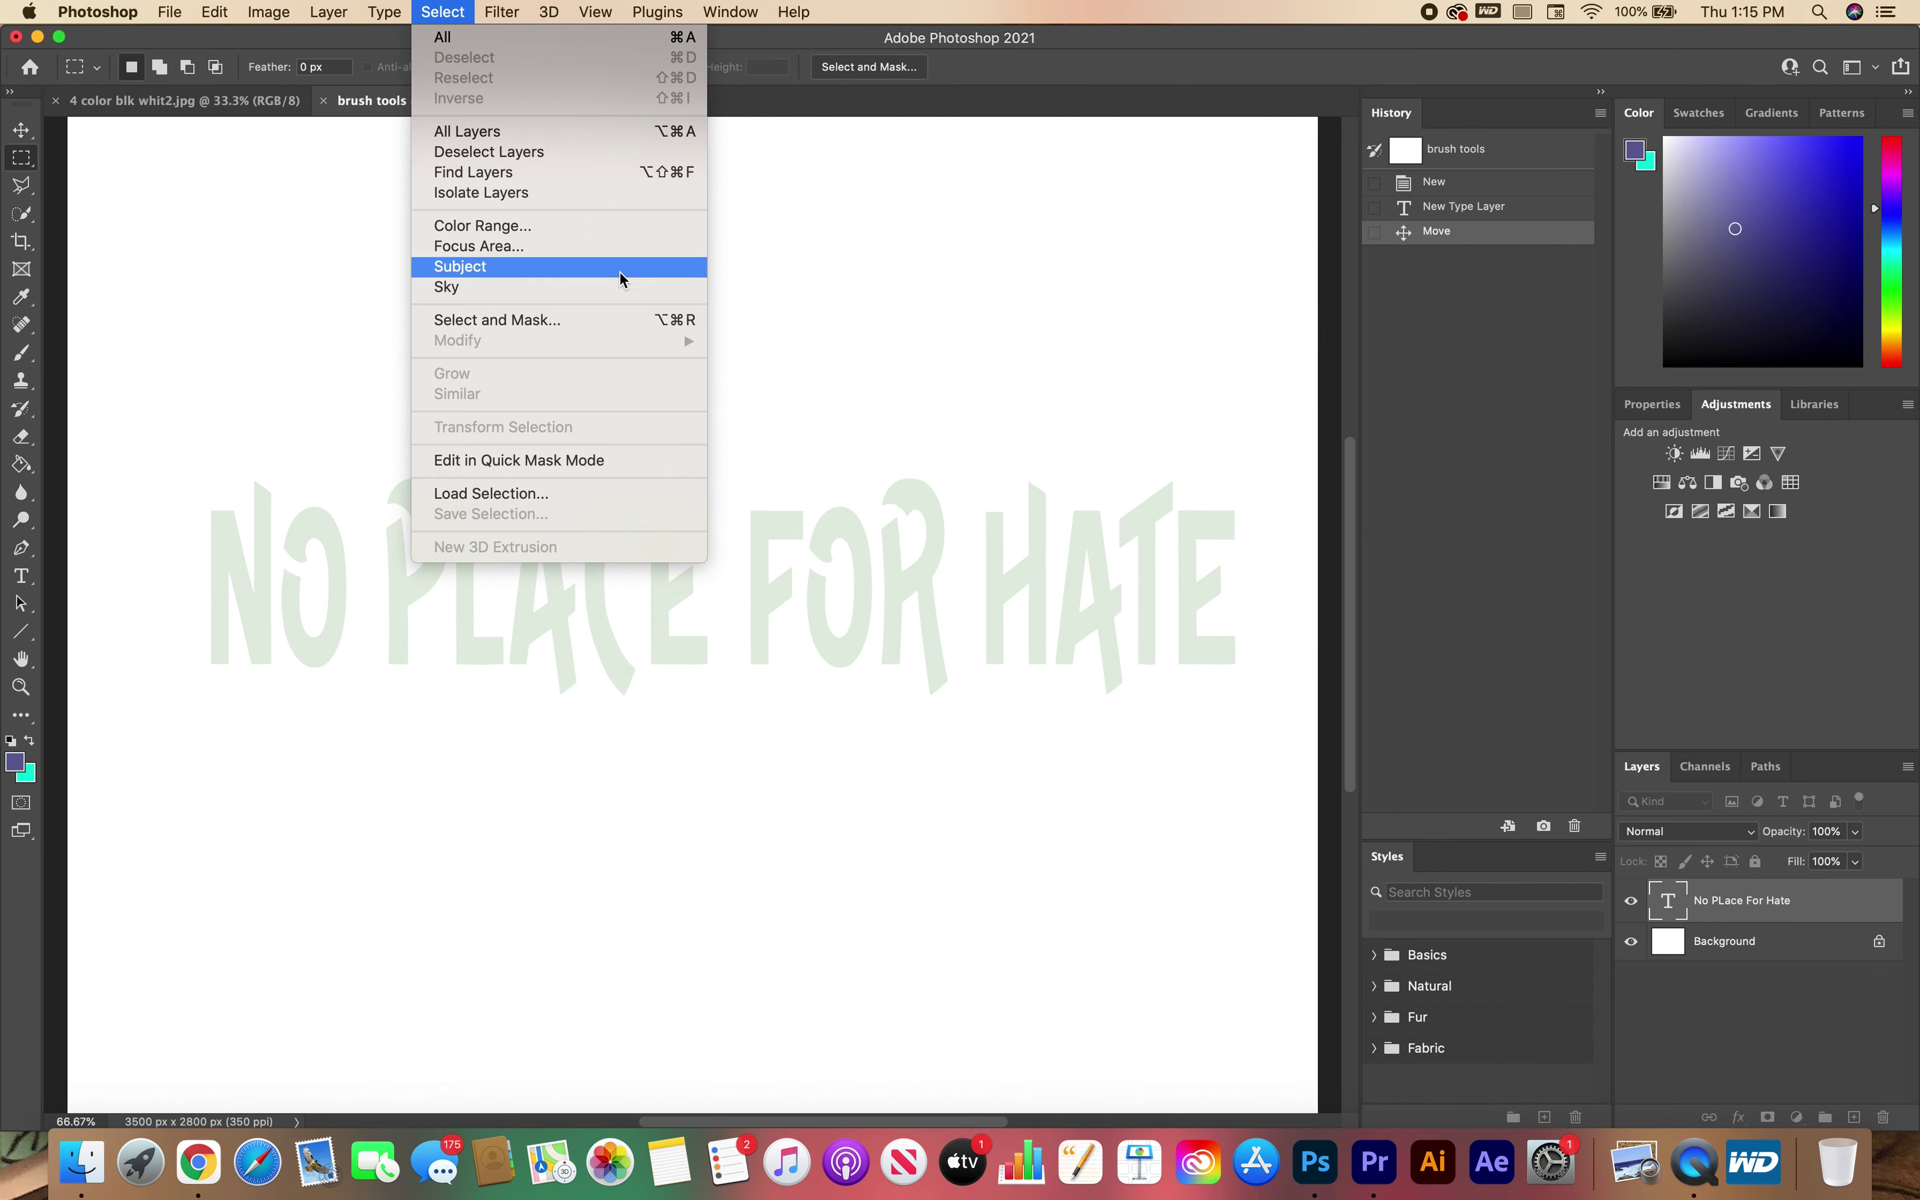
left_click(1762, 907)
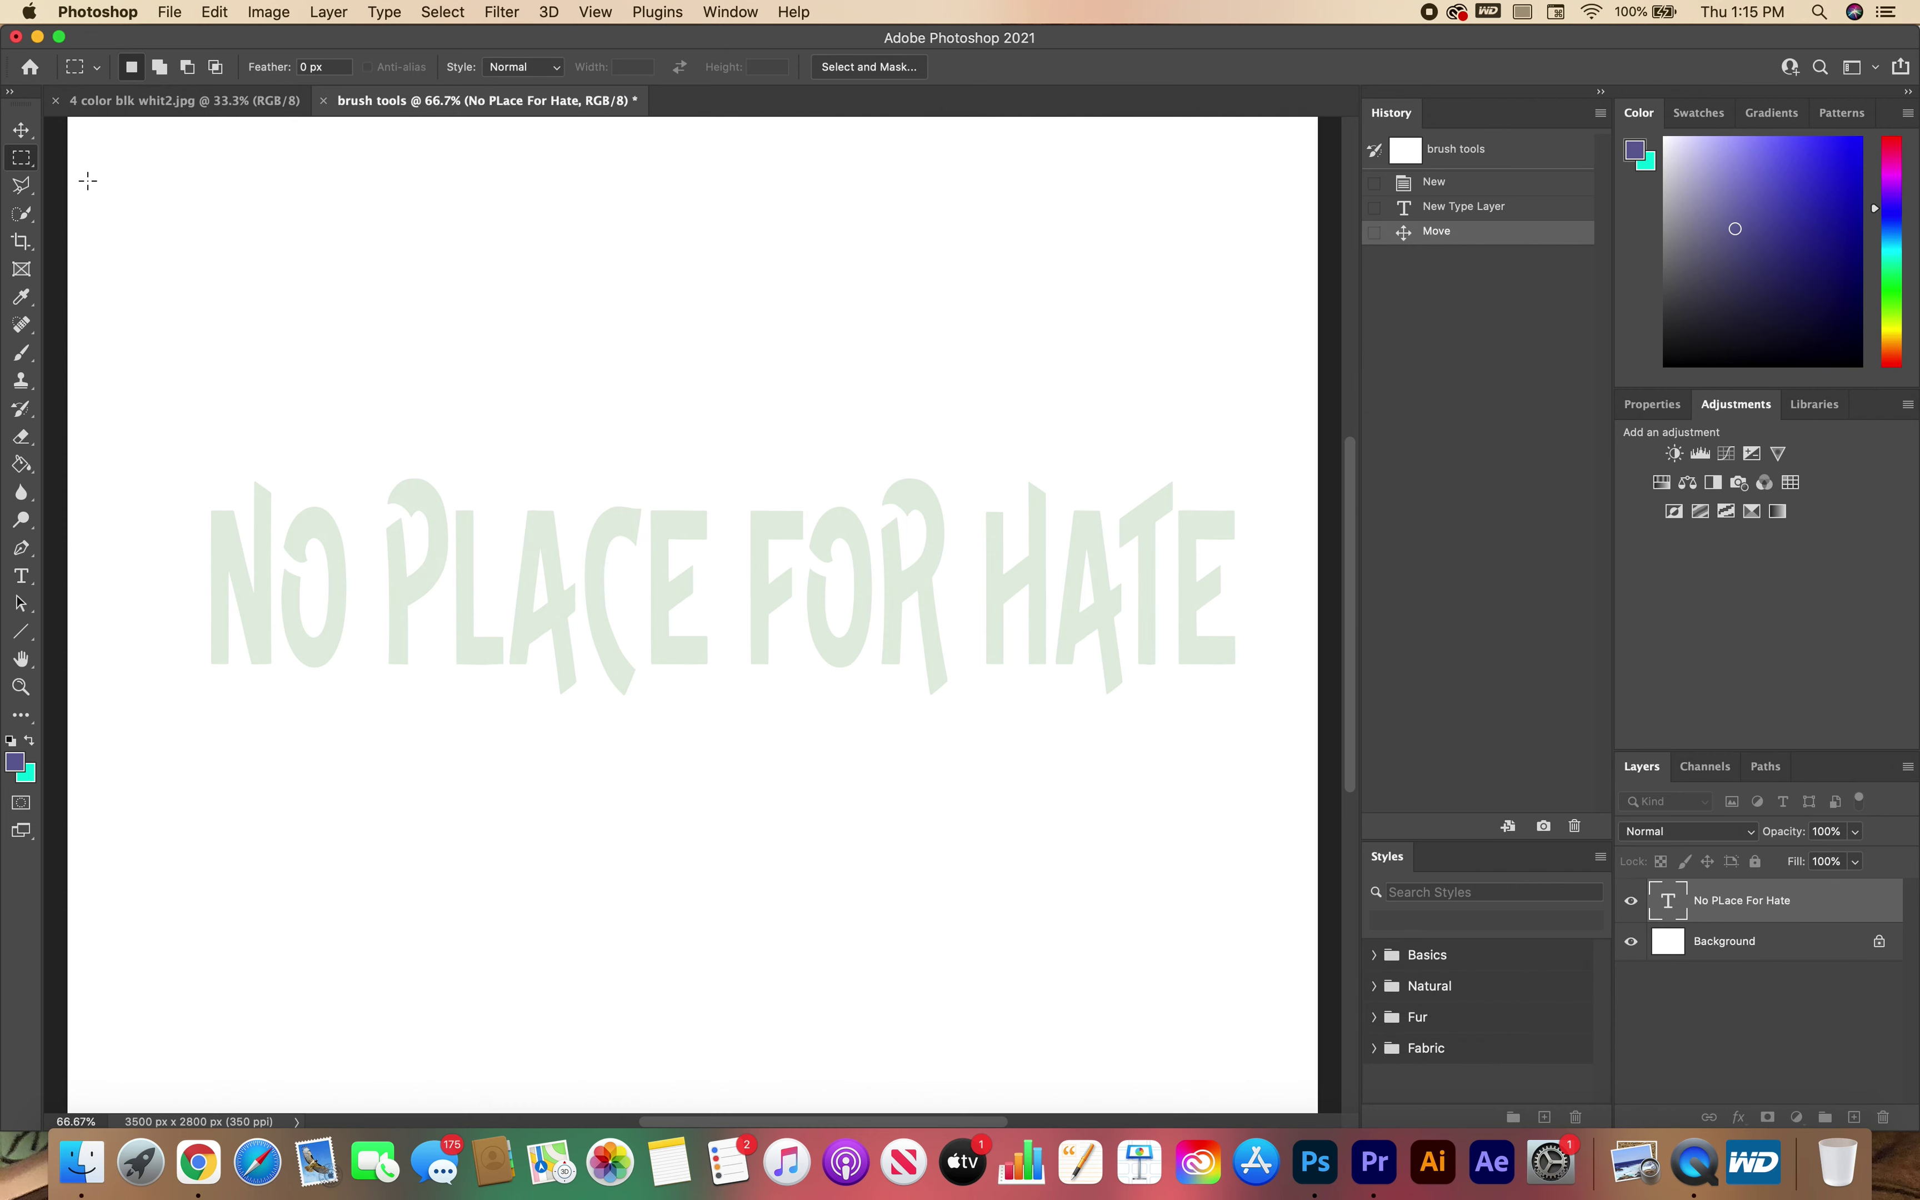
Step: Commit the text stretch with the Move tool and reselect the NO PLACE FOR HATE layer
left_click(22, 131)
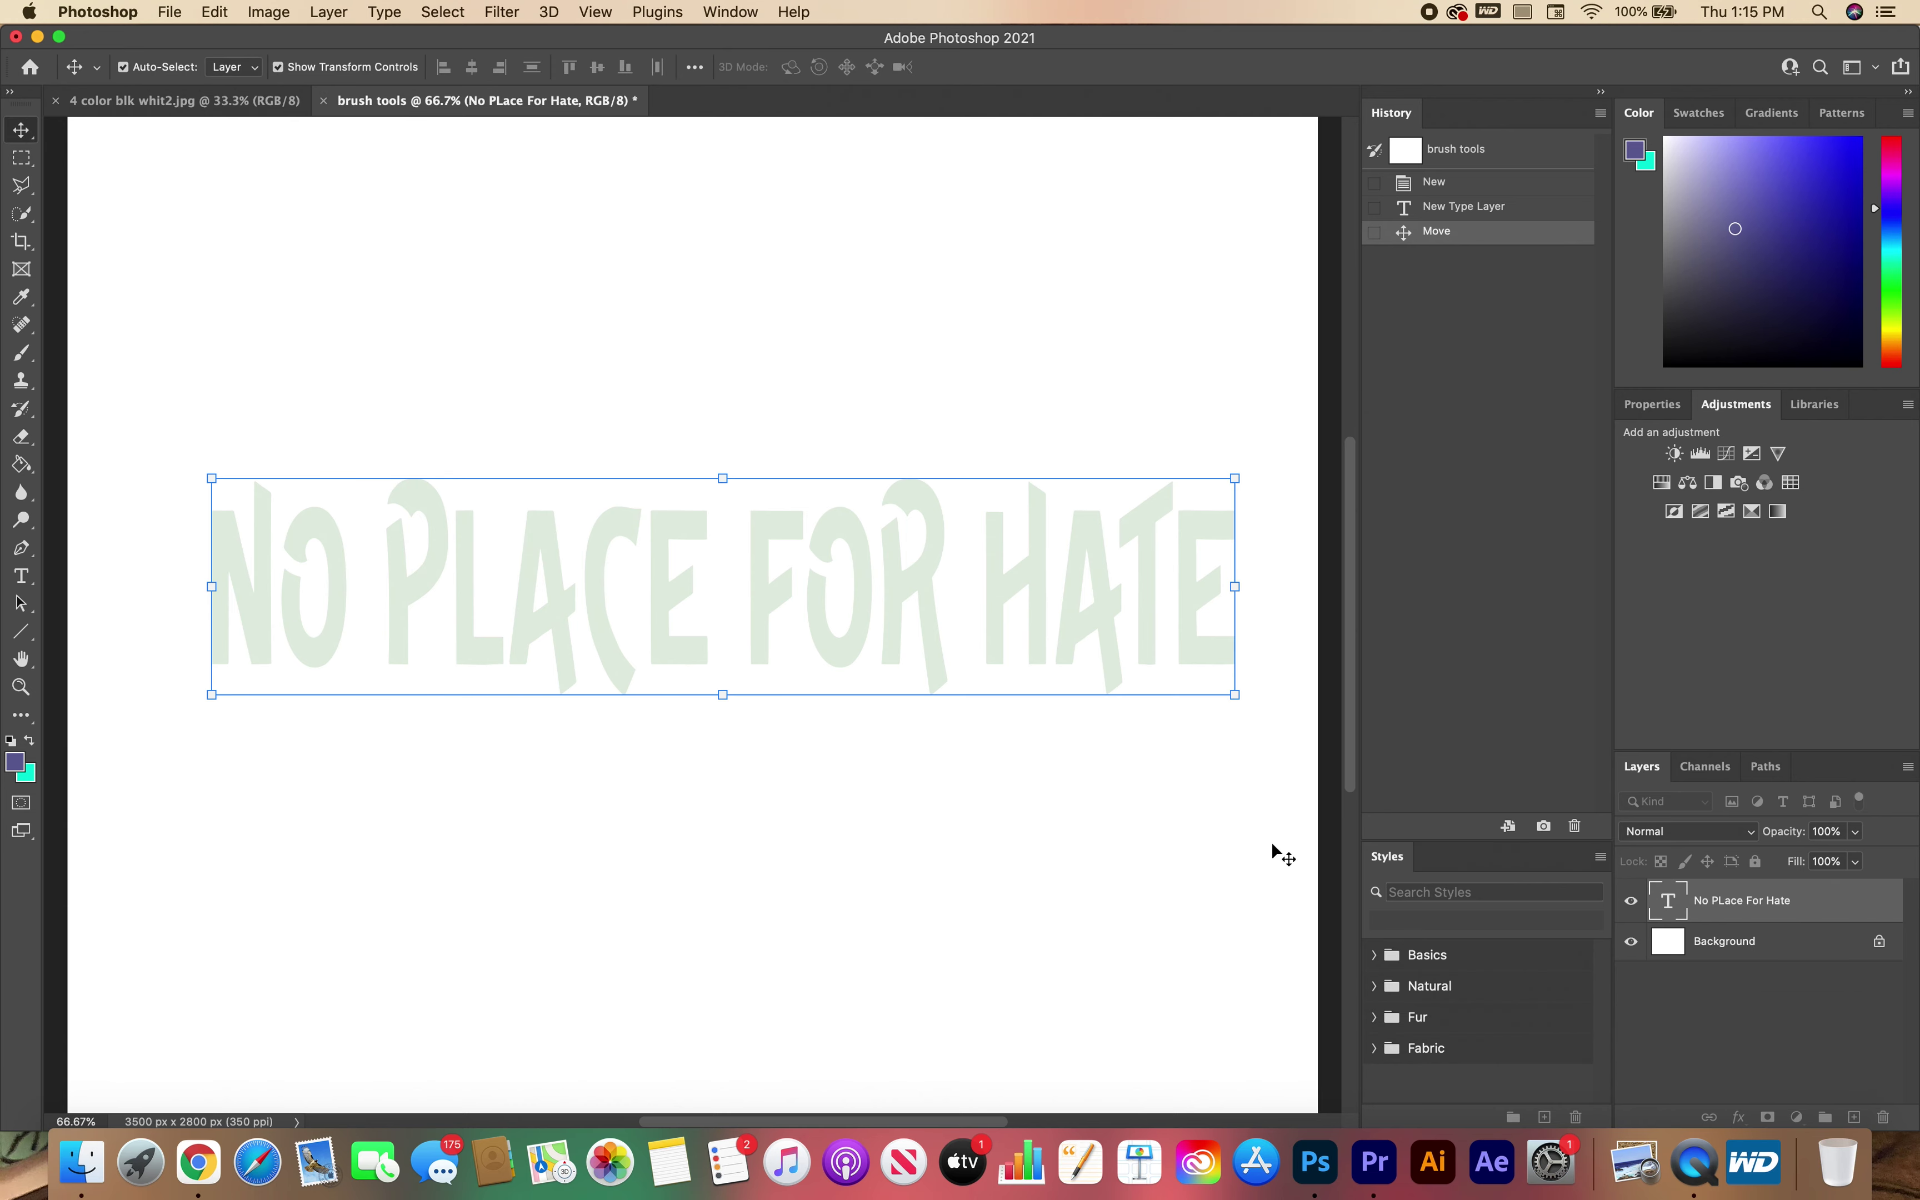
left_click(984, 774)
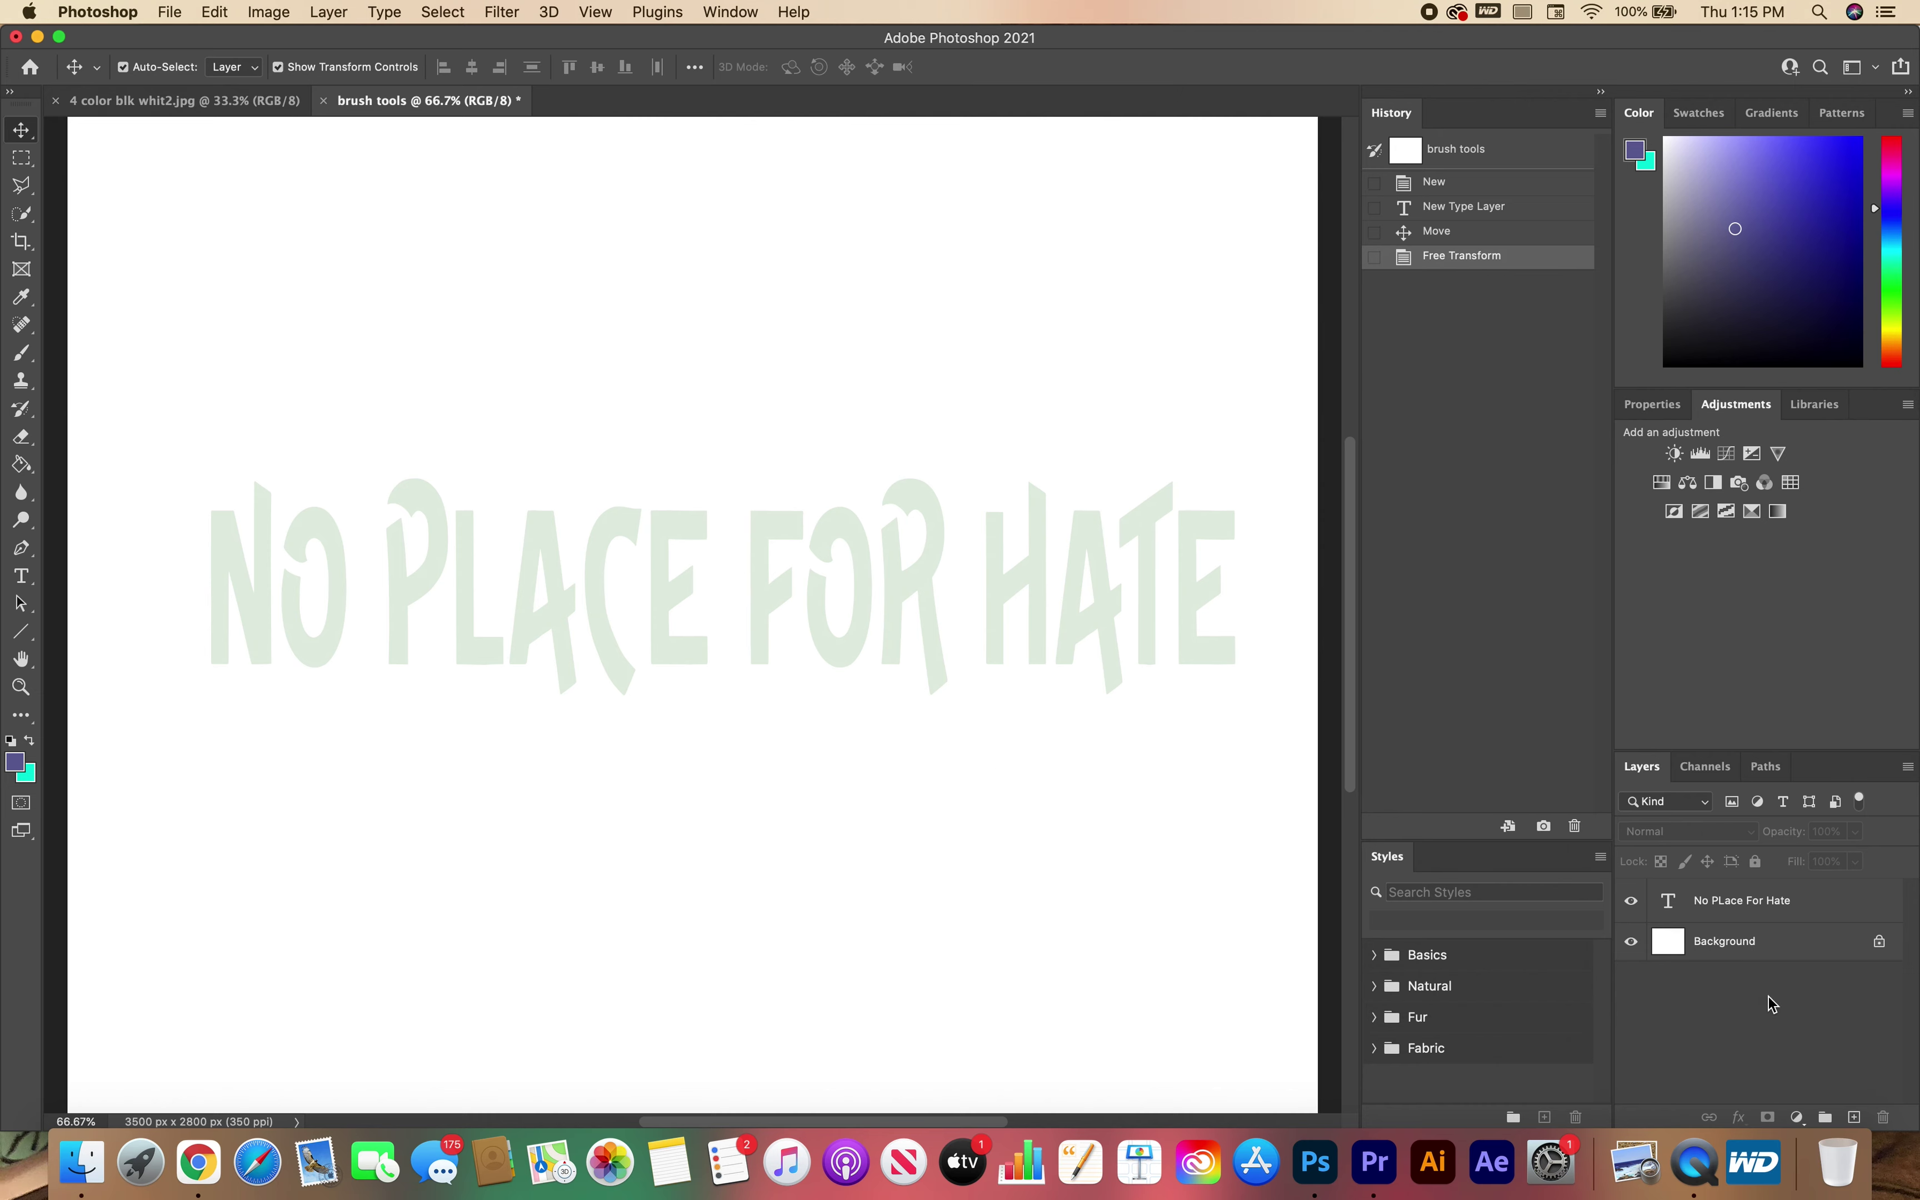
left_click(1753, 899)
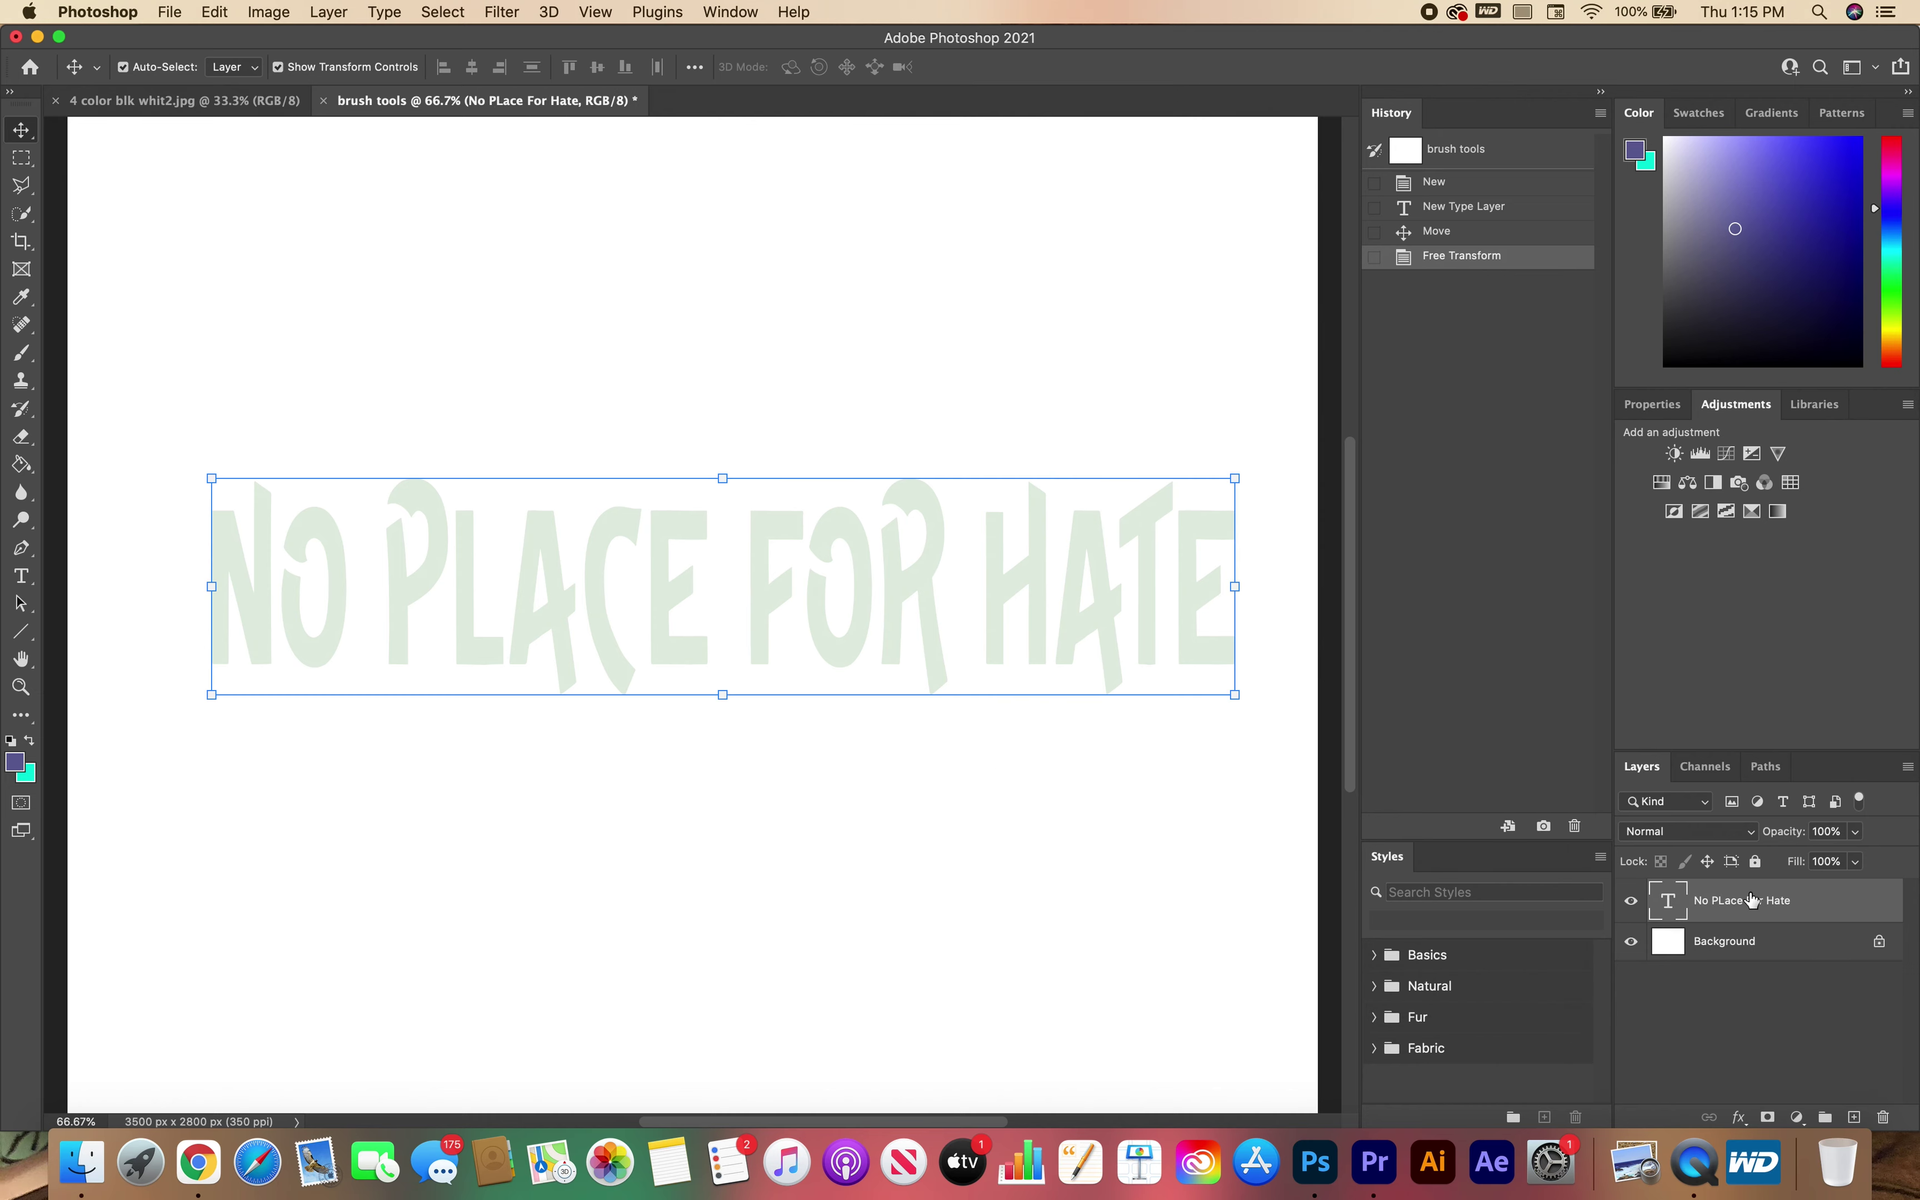
left_click(1740, 1117)
Step: Add Bevel & Emboss and a green Stroke to the text, thinning the stroke to 10 px
left_click(1801, 912)
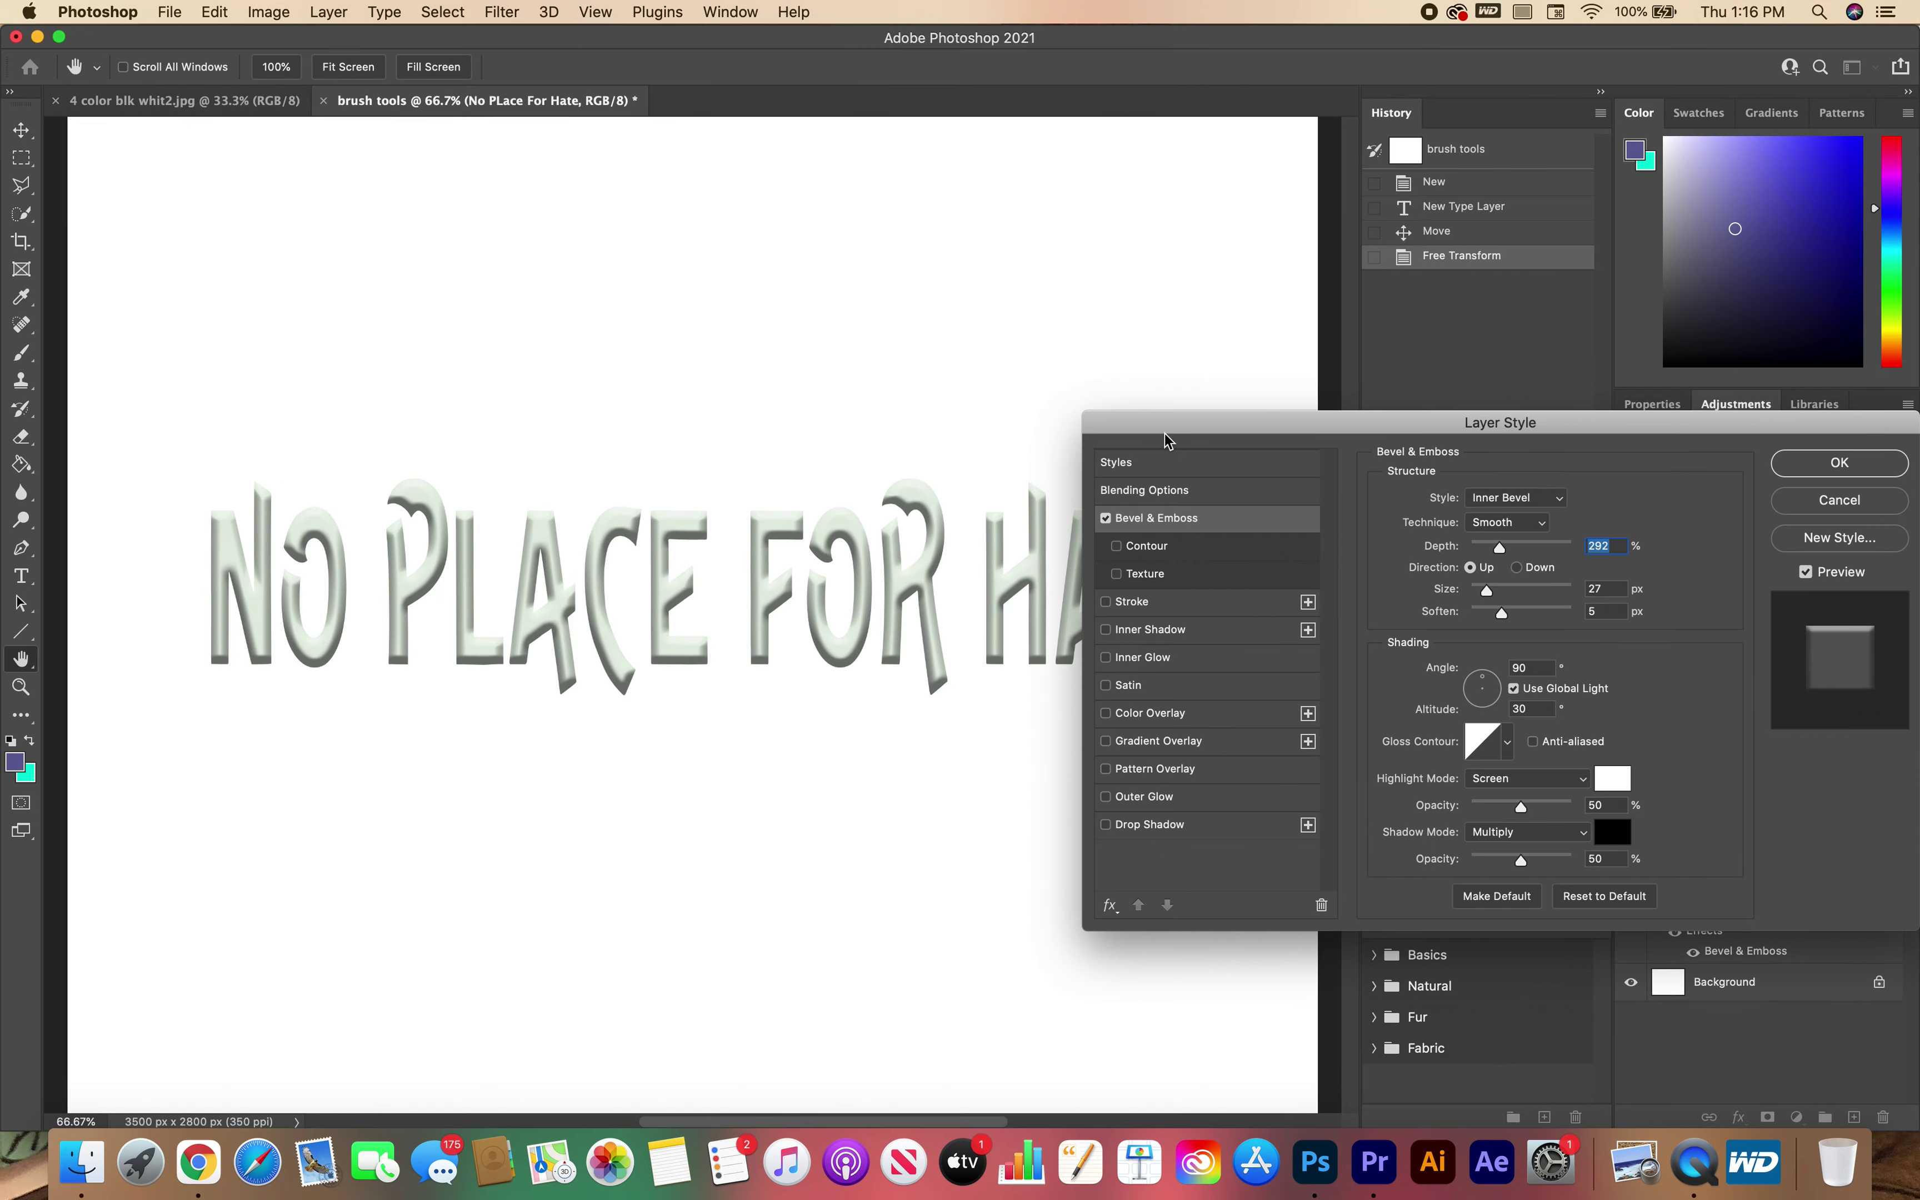
left_click_drag(1166, 439, 1101, 401)
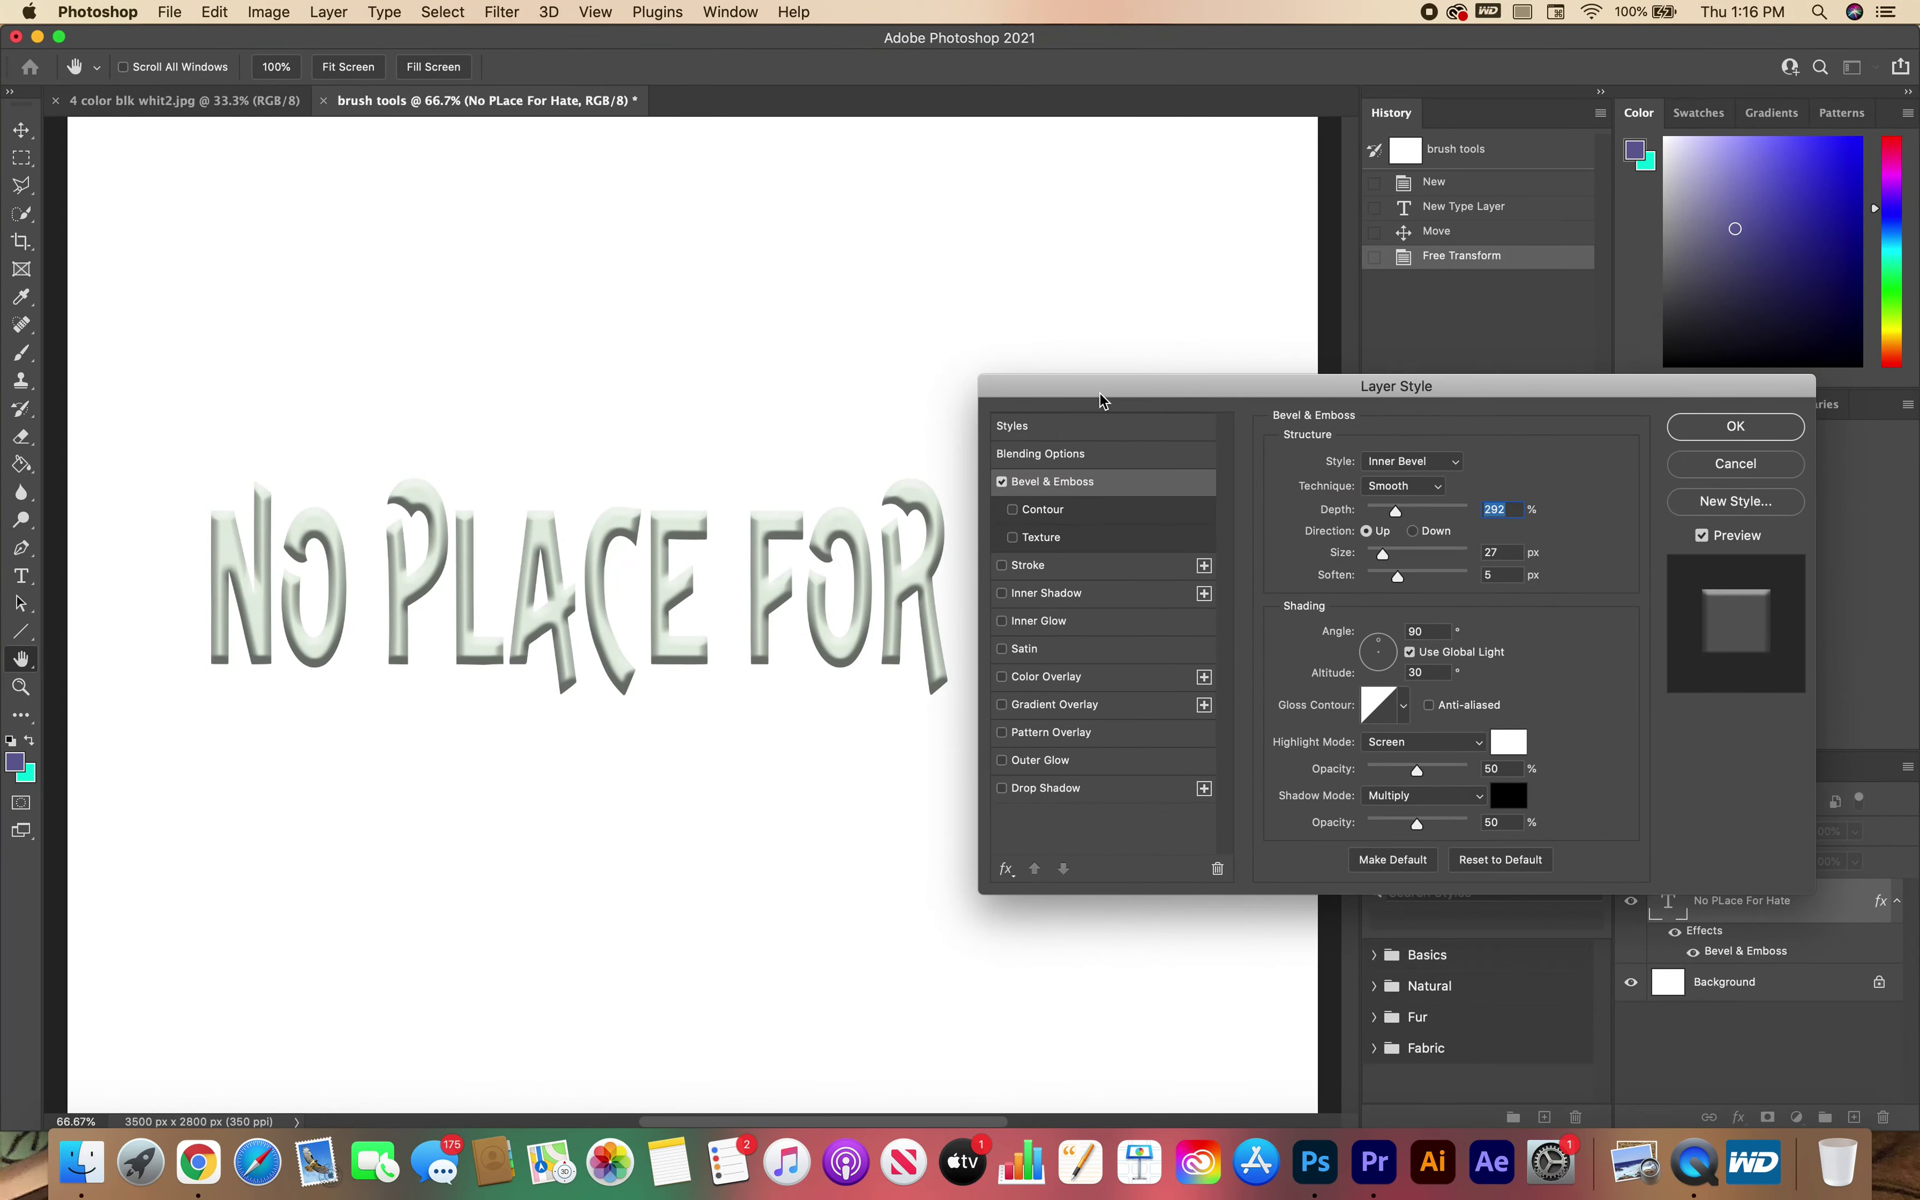
left_click(1052, 577)
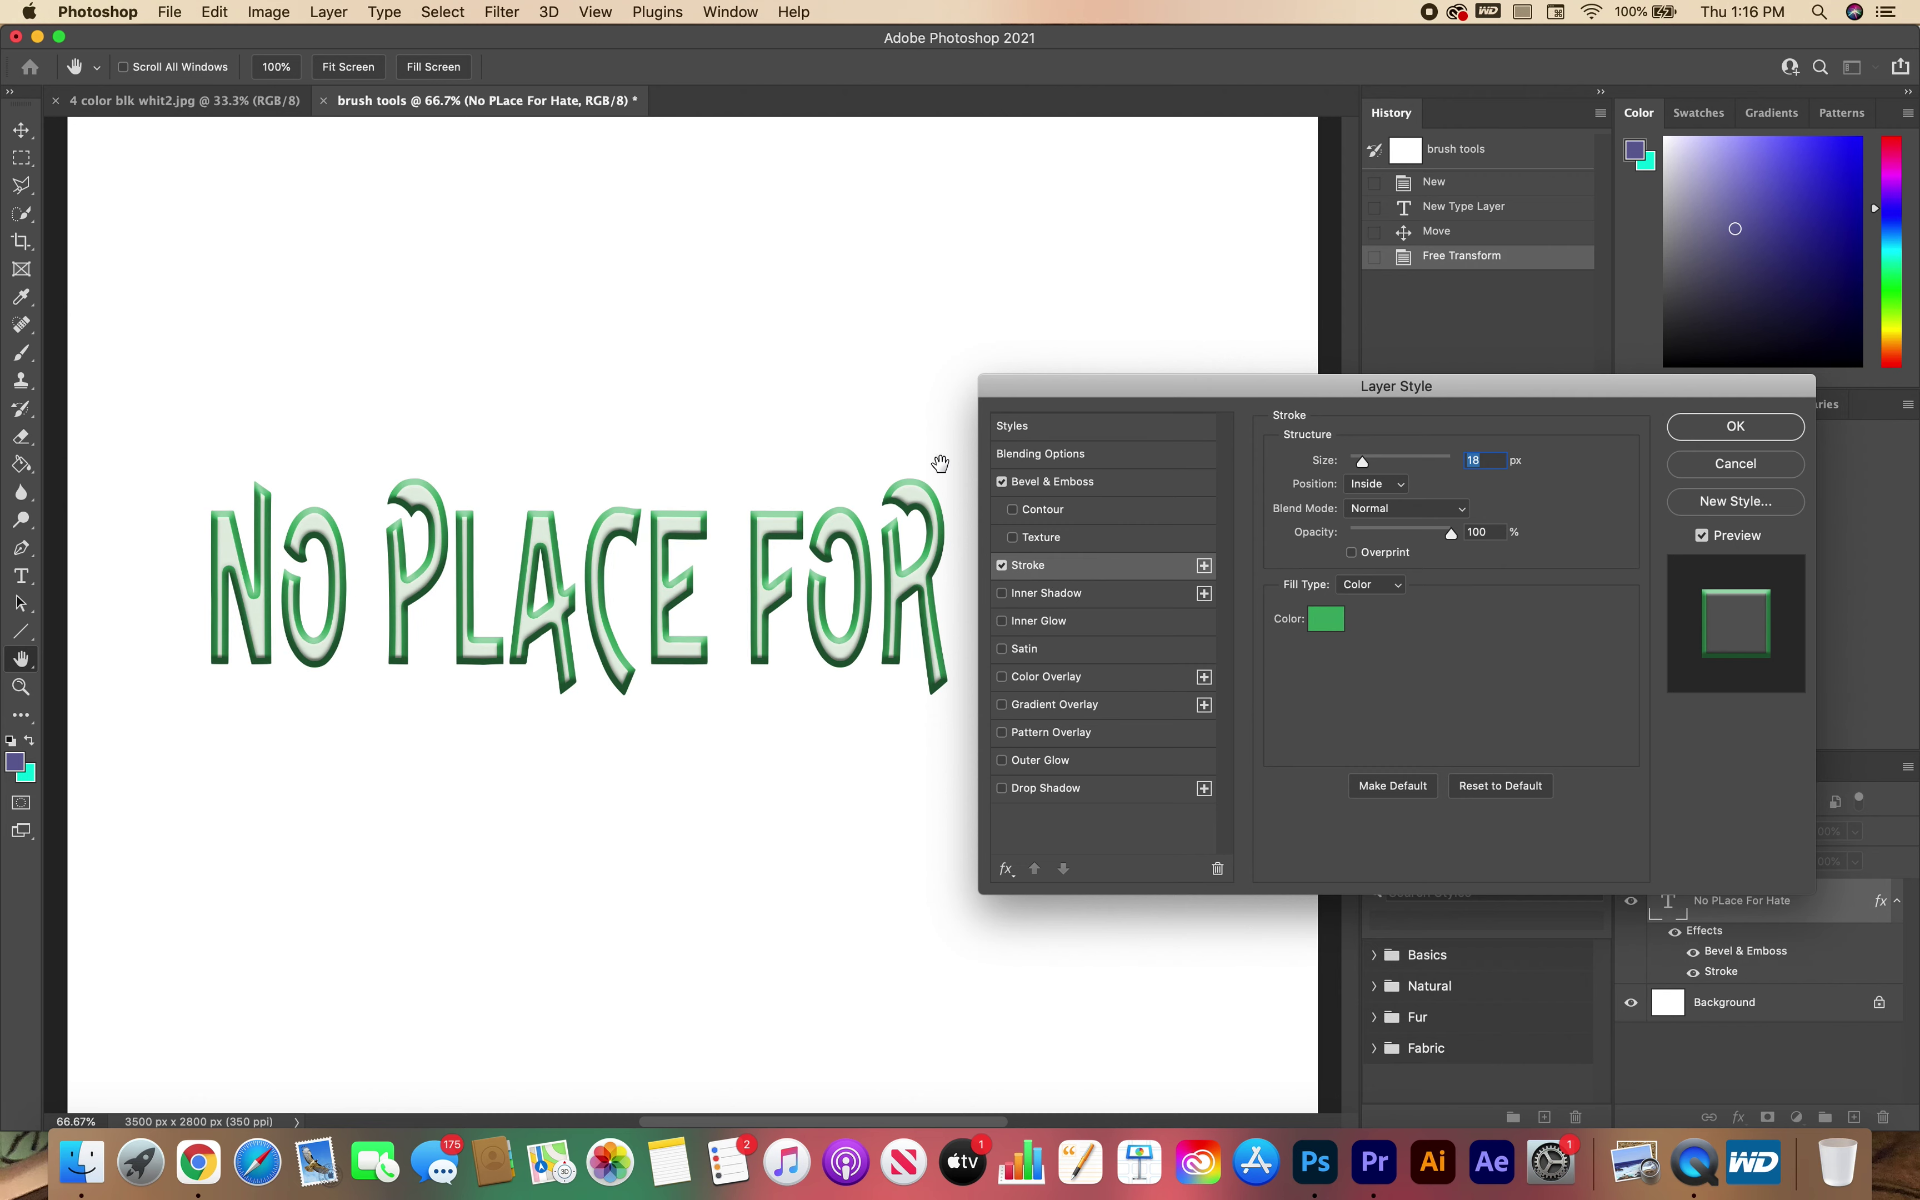
left_click(1002, 566)
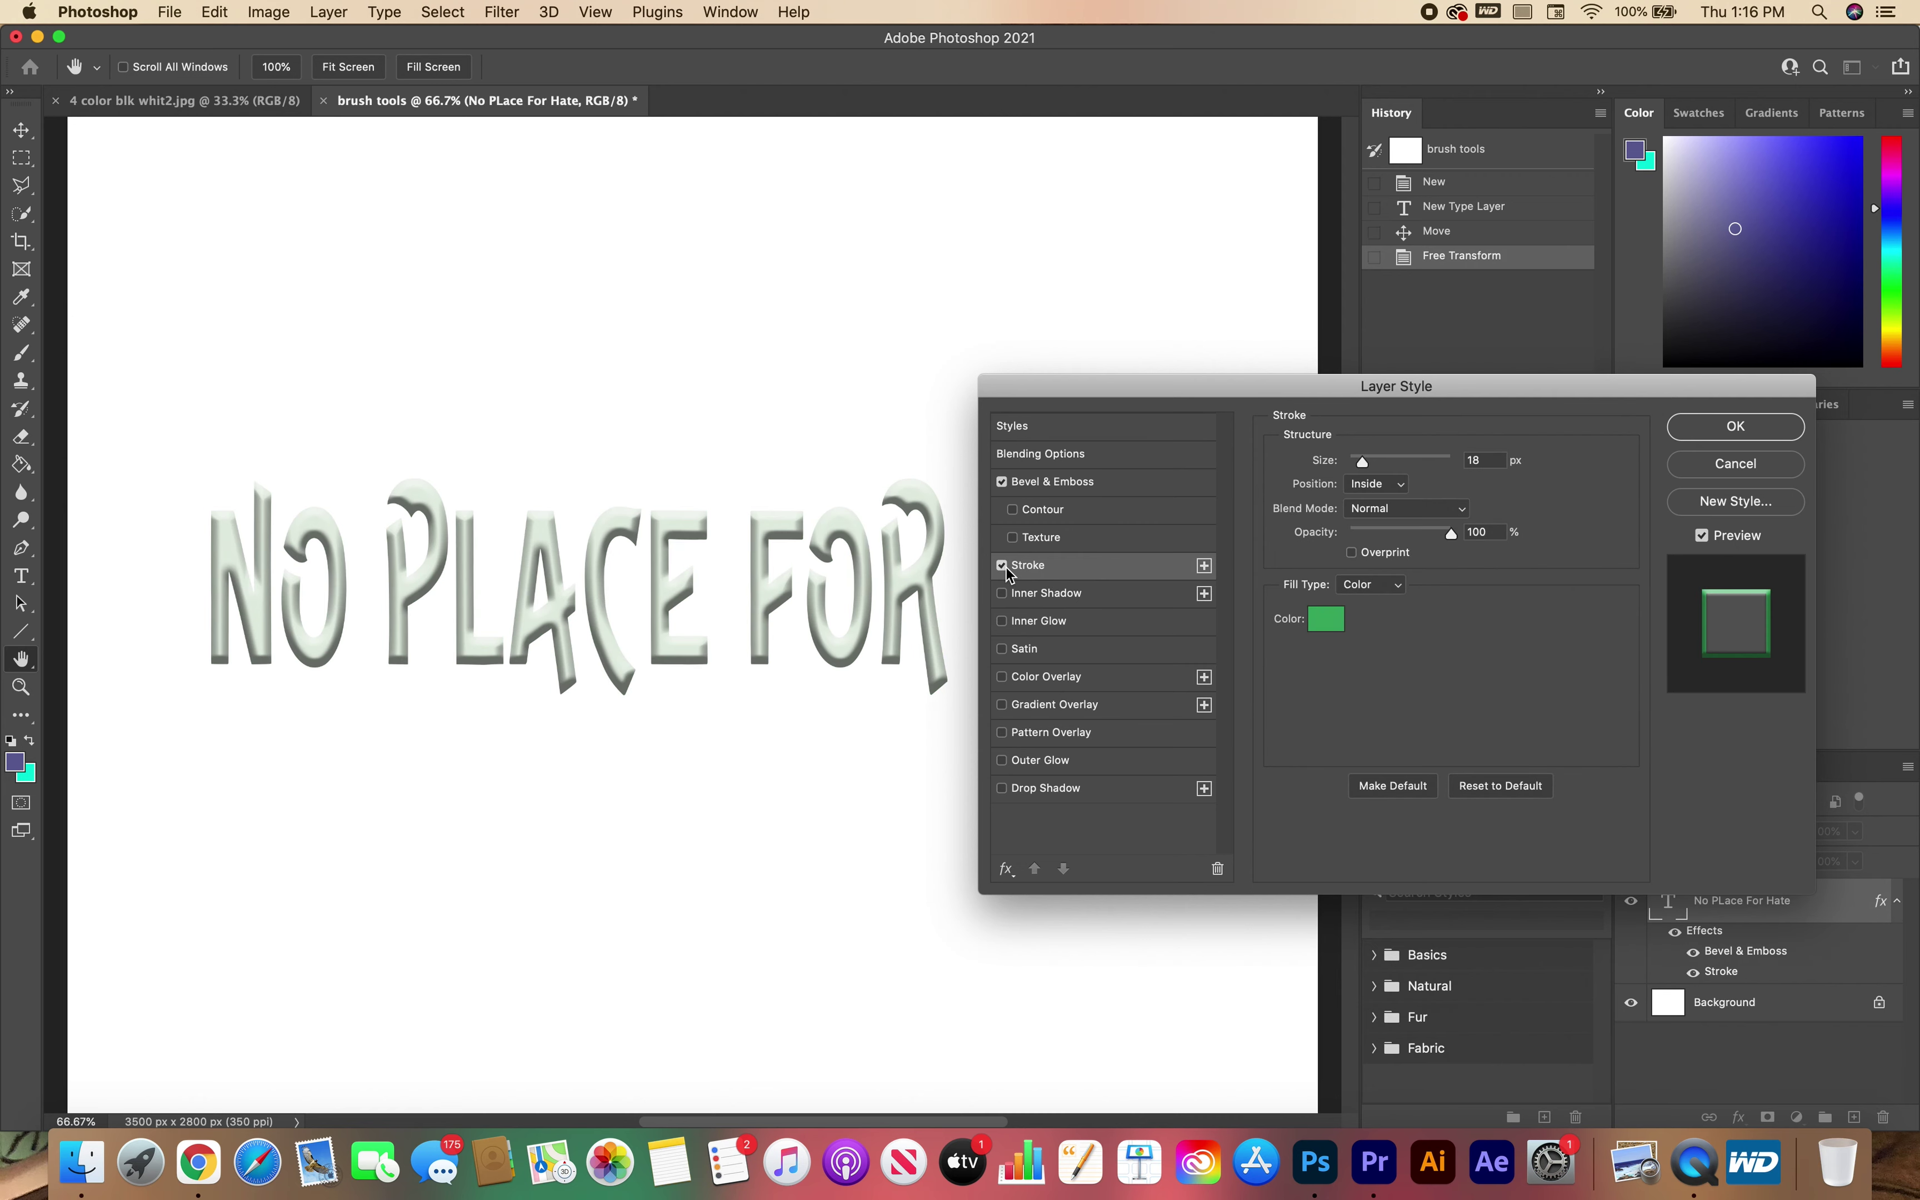
left_click(1002, 566)
mouse_move(1363, 468)
left_mouse_down()
mouse_move(1387, 463)
mouse_move(1356, 468)
left_mouse_up()
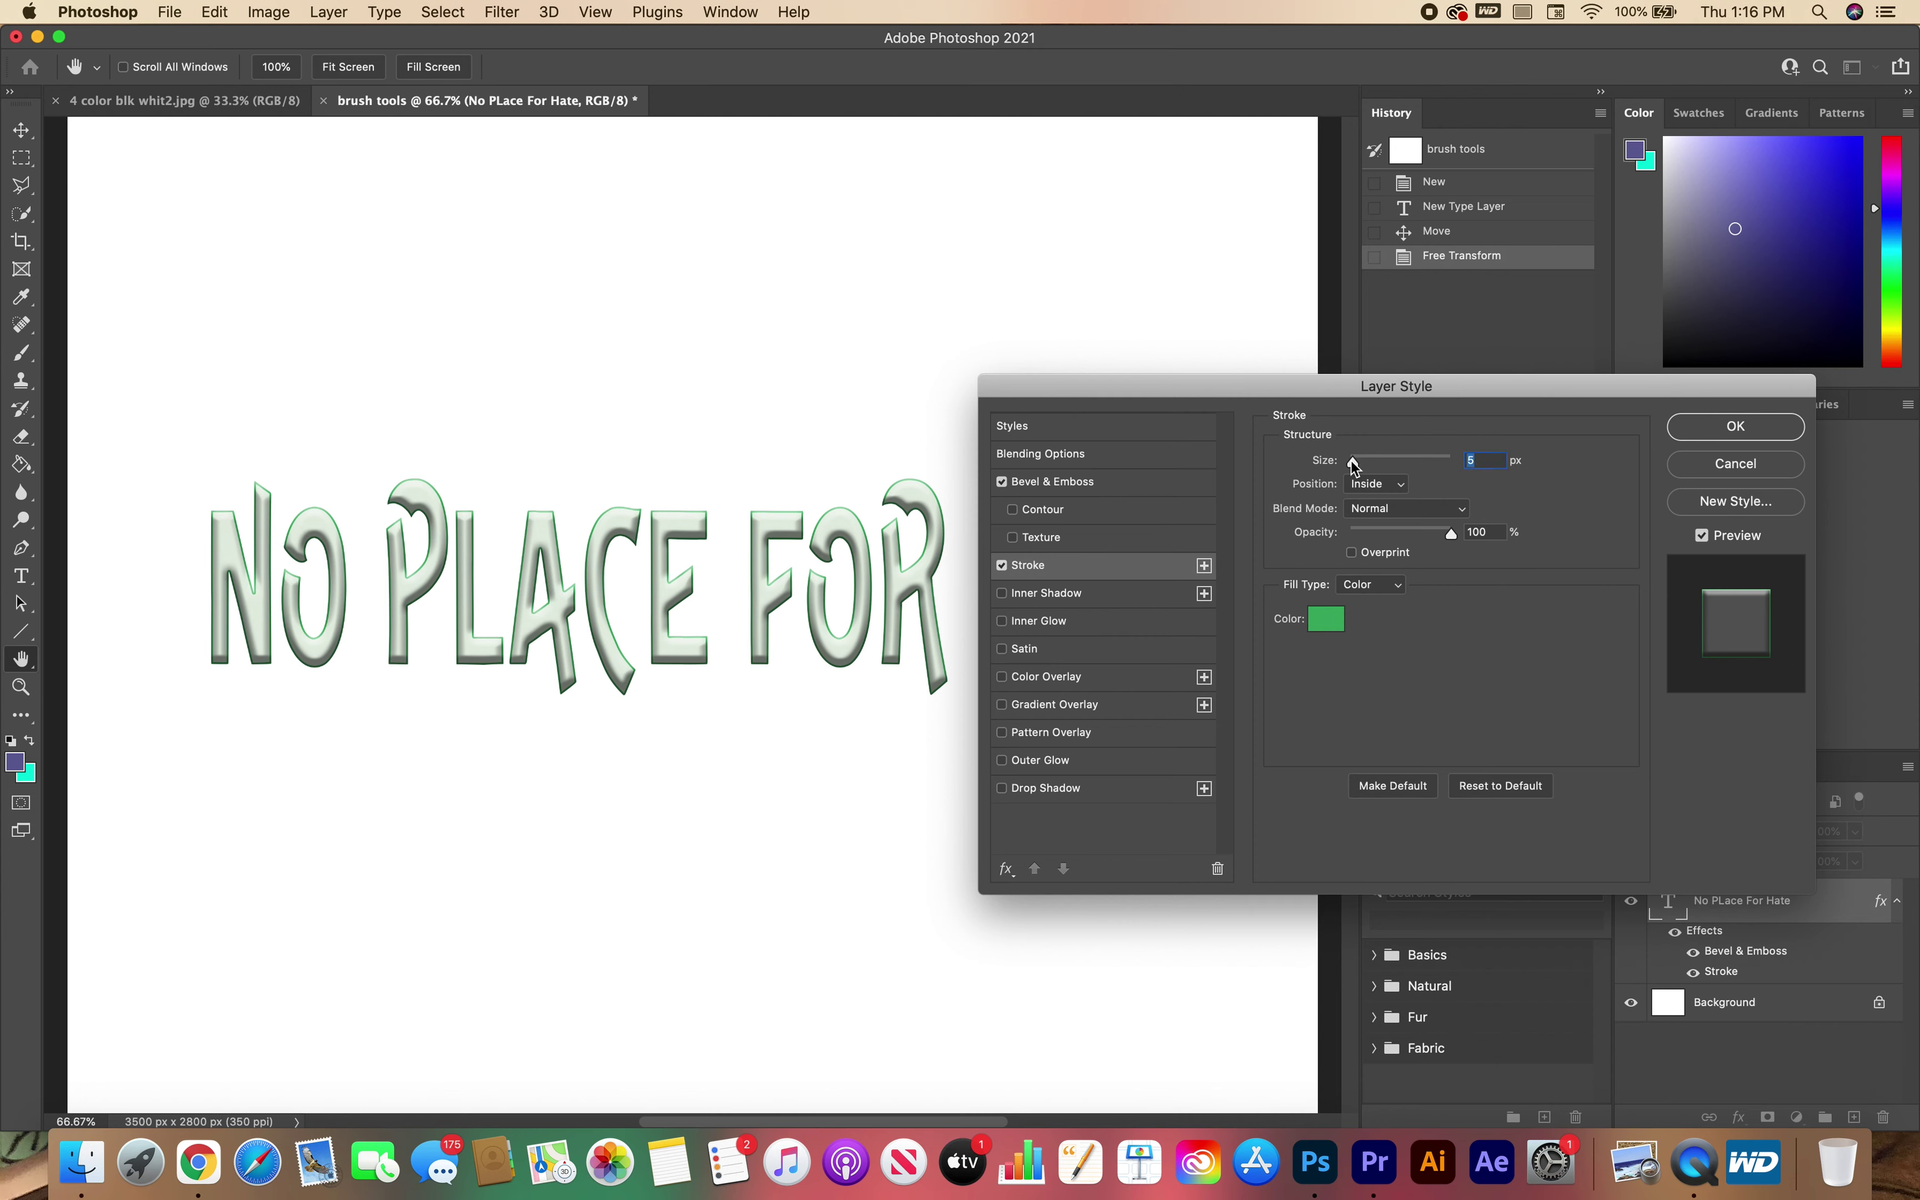
Step: Try Inner Shadow, Inner Glow and Color Overlay, then switch the glow and overlay back off
left_click(1095, 602)
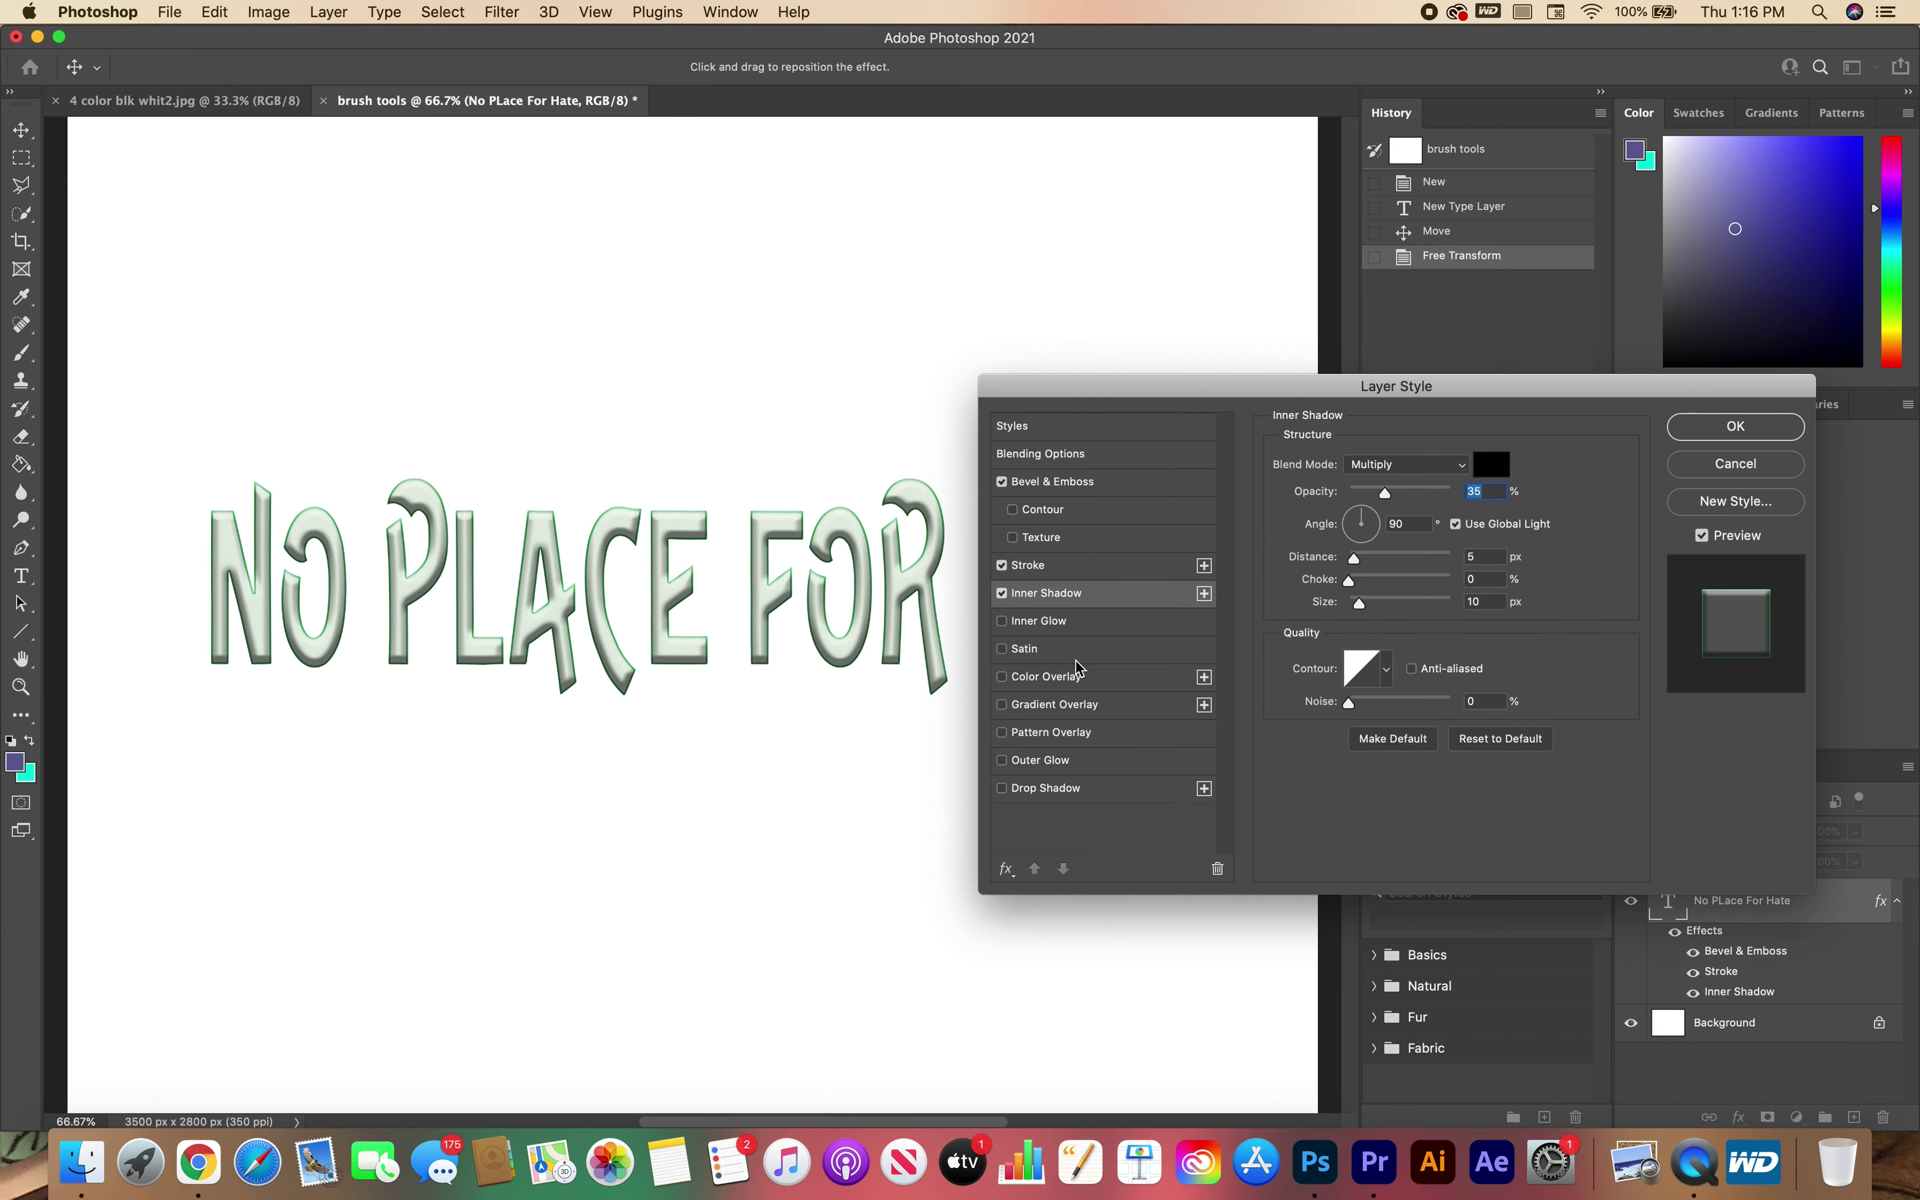
left_click(1068, 626)
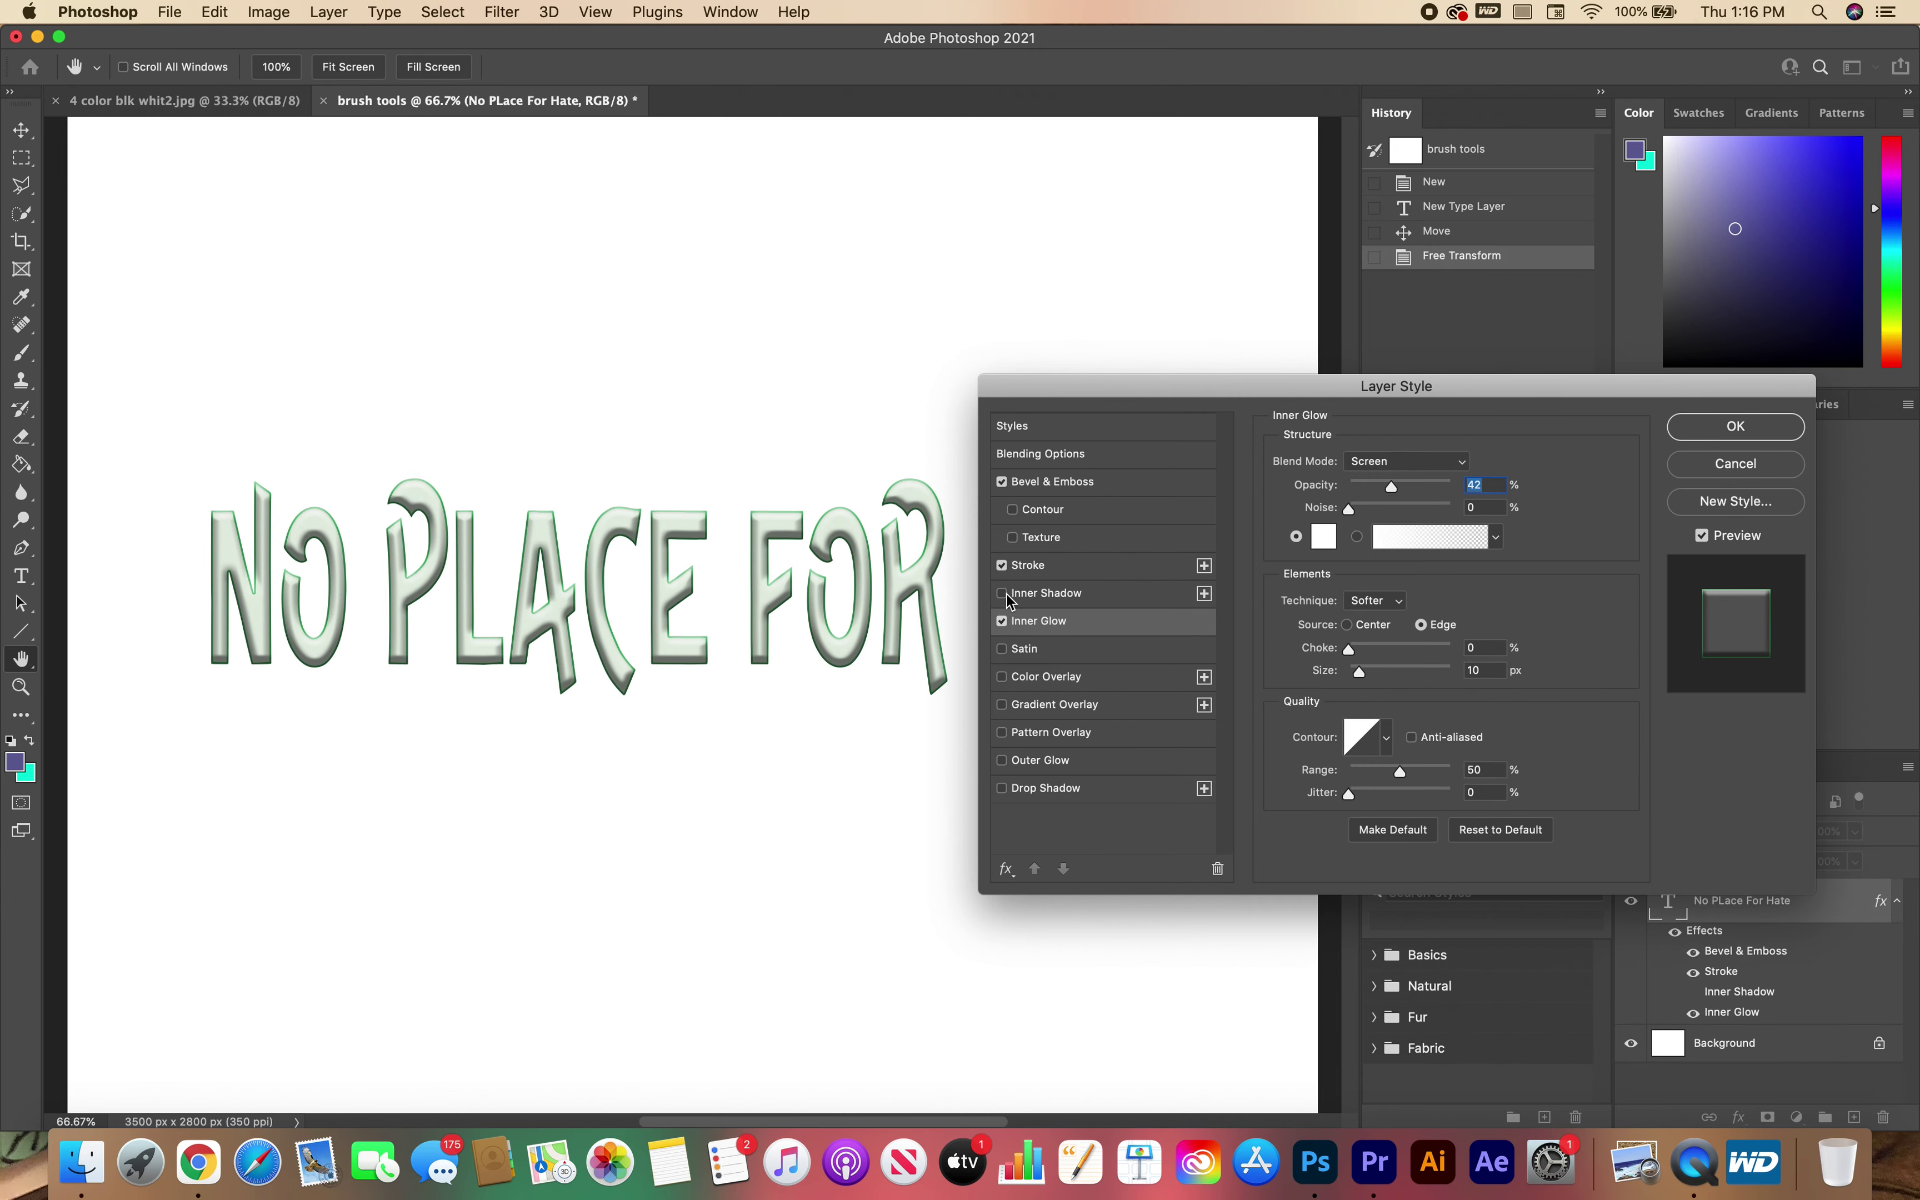
left_click(1004, 622)
left_click(1041, 678)
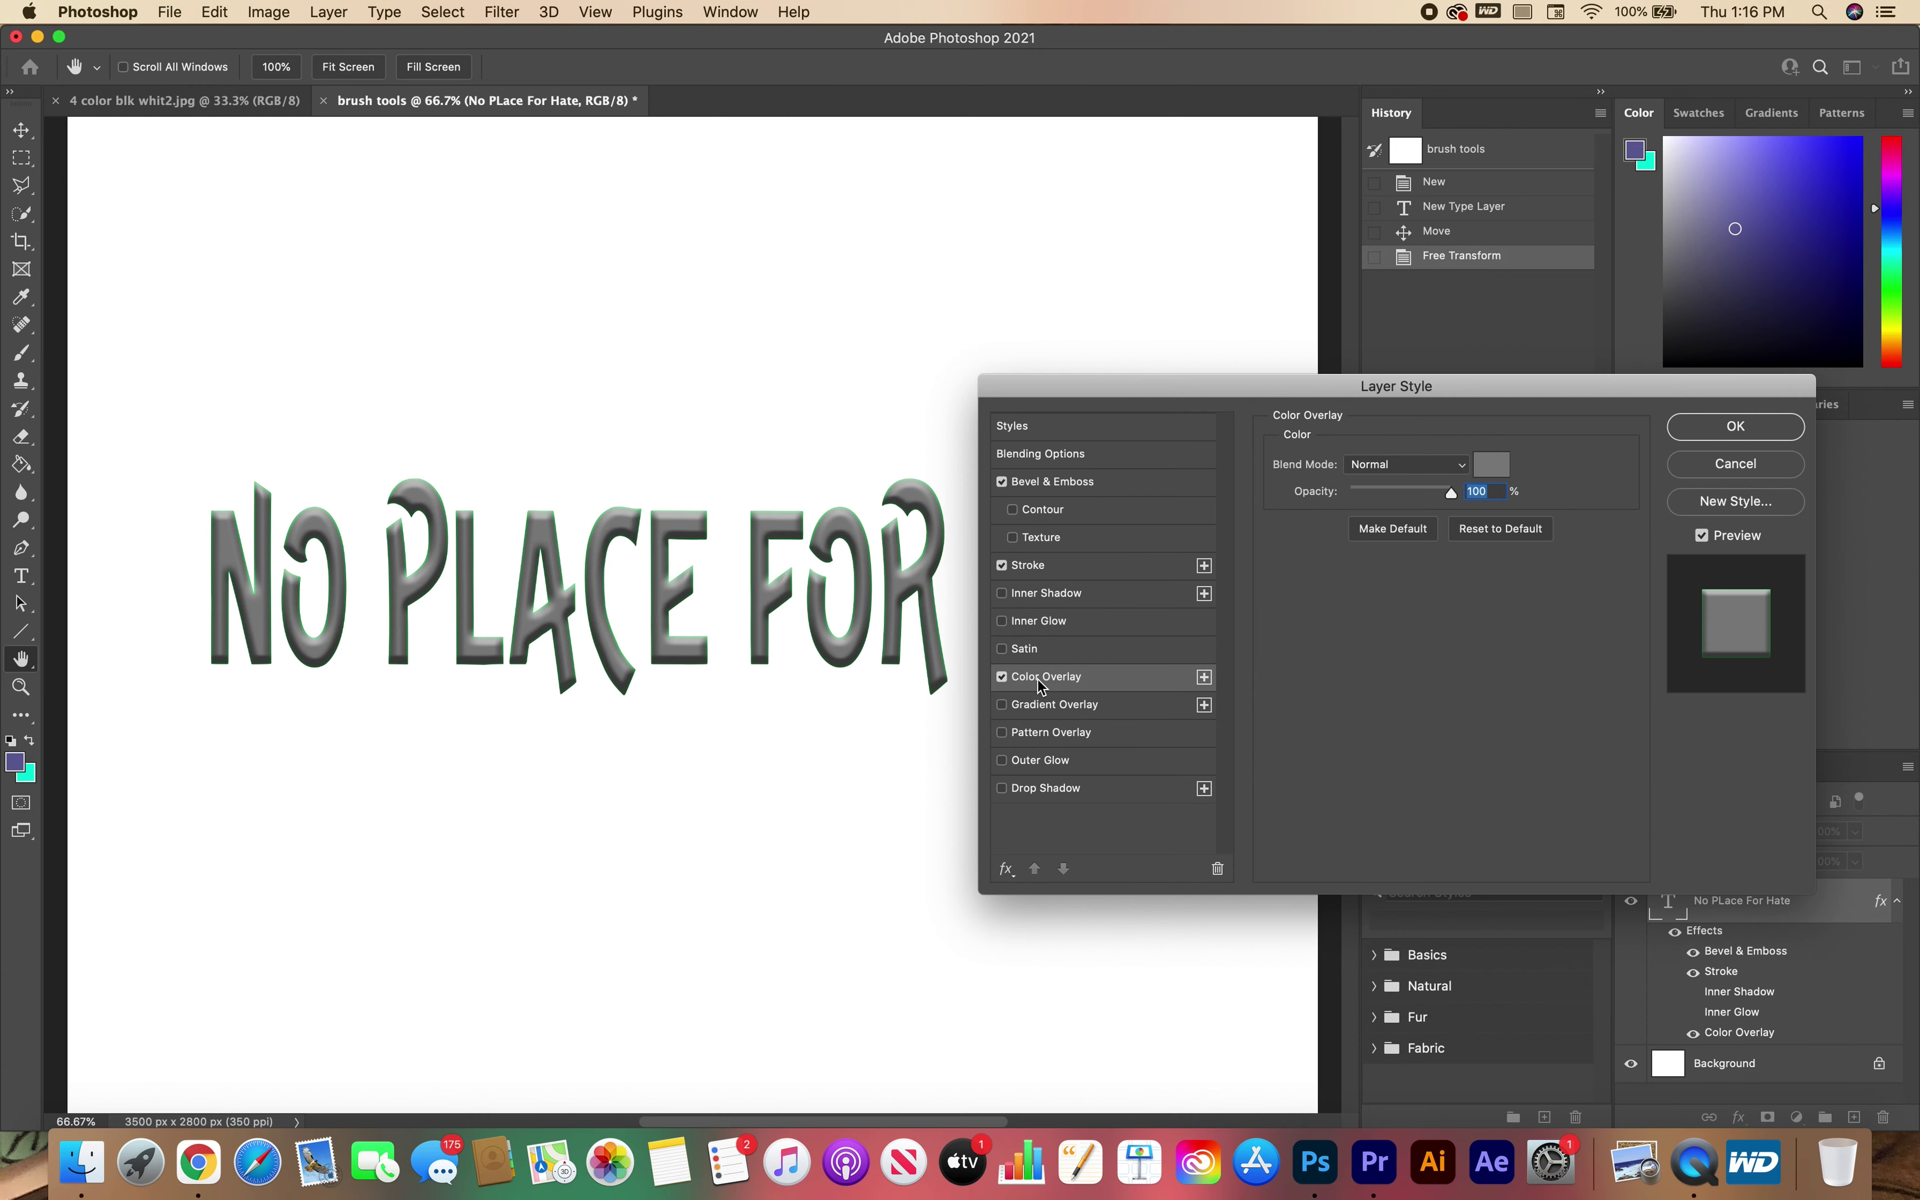
left_click(1003, 678)
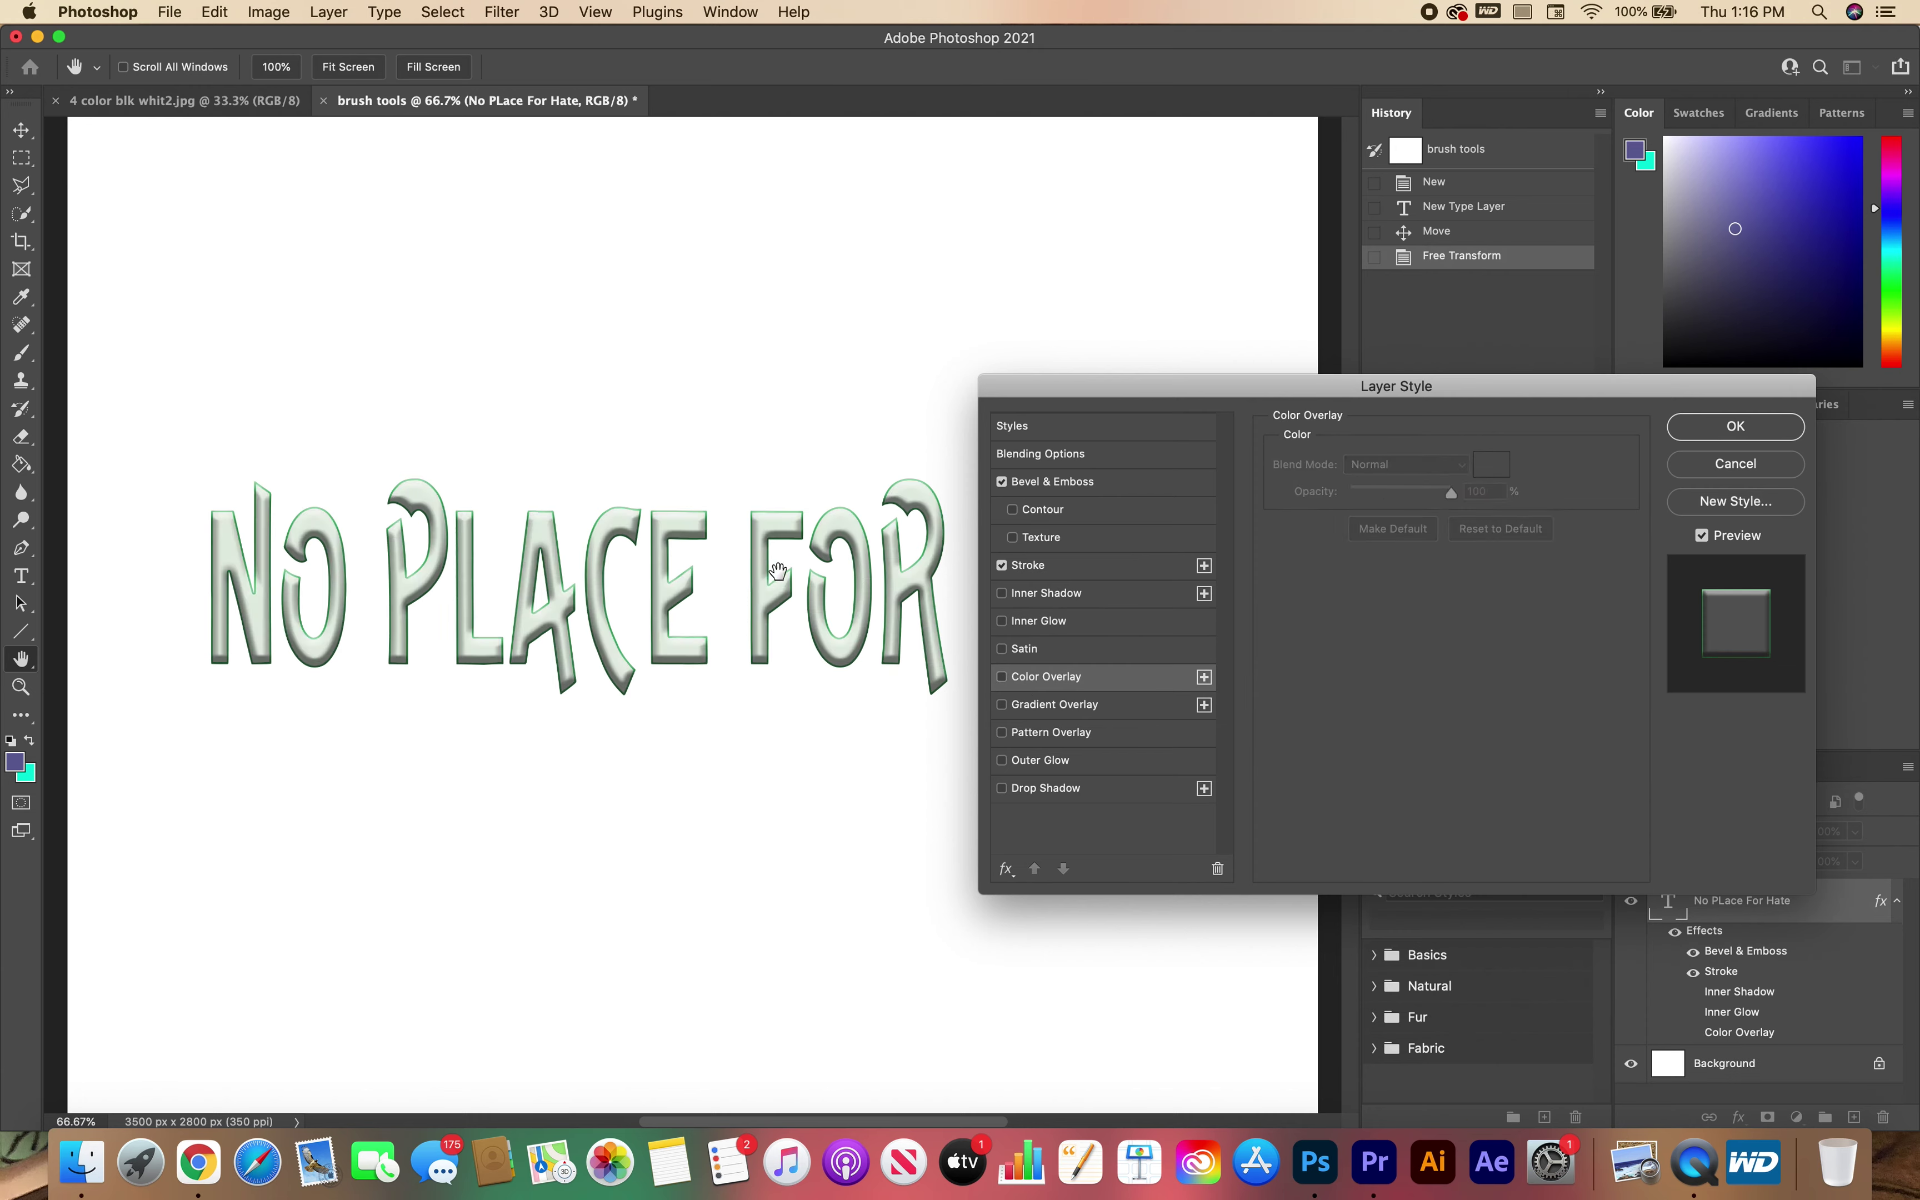
Step: Apply the layer style, then select all the NO PLACE FOR HATE text with the Type tool
left_click(1711, 428)
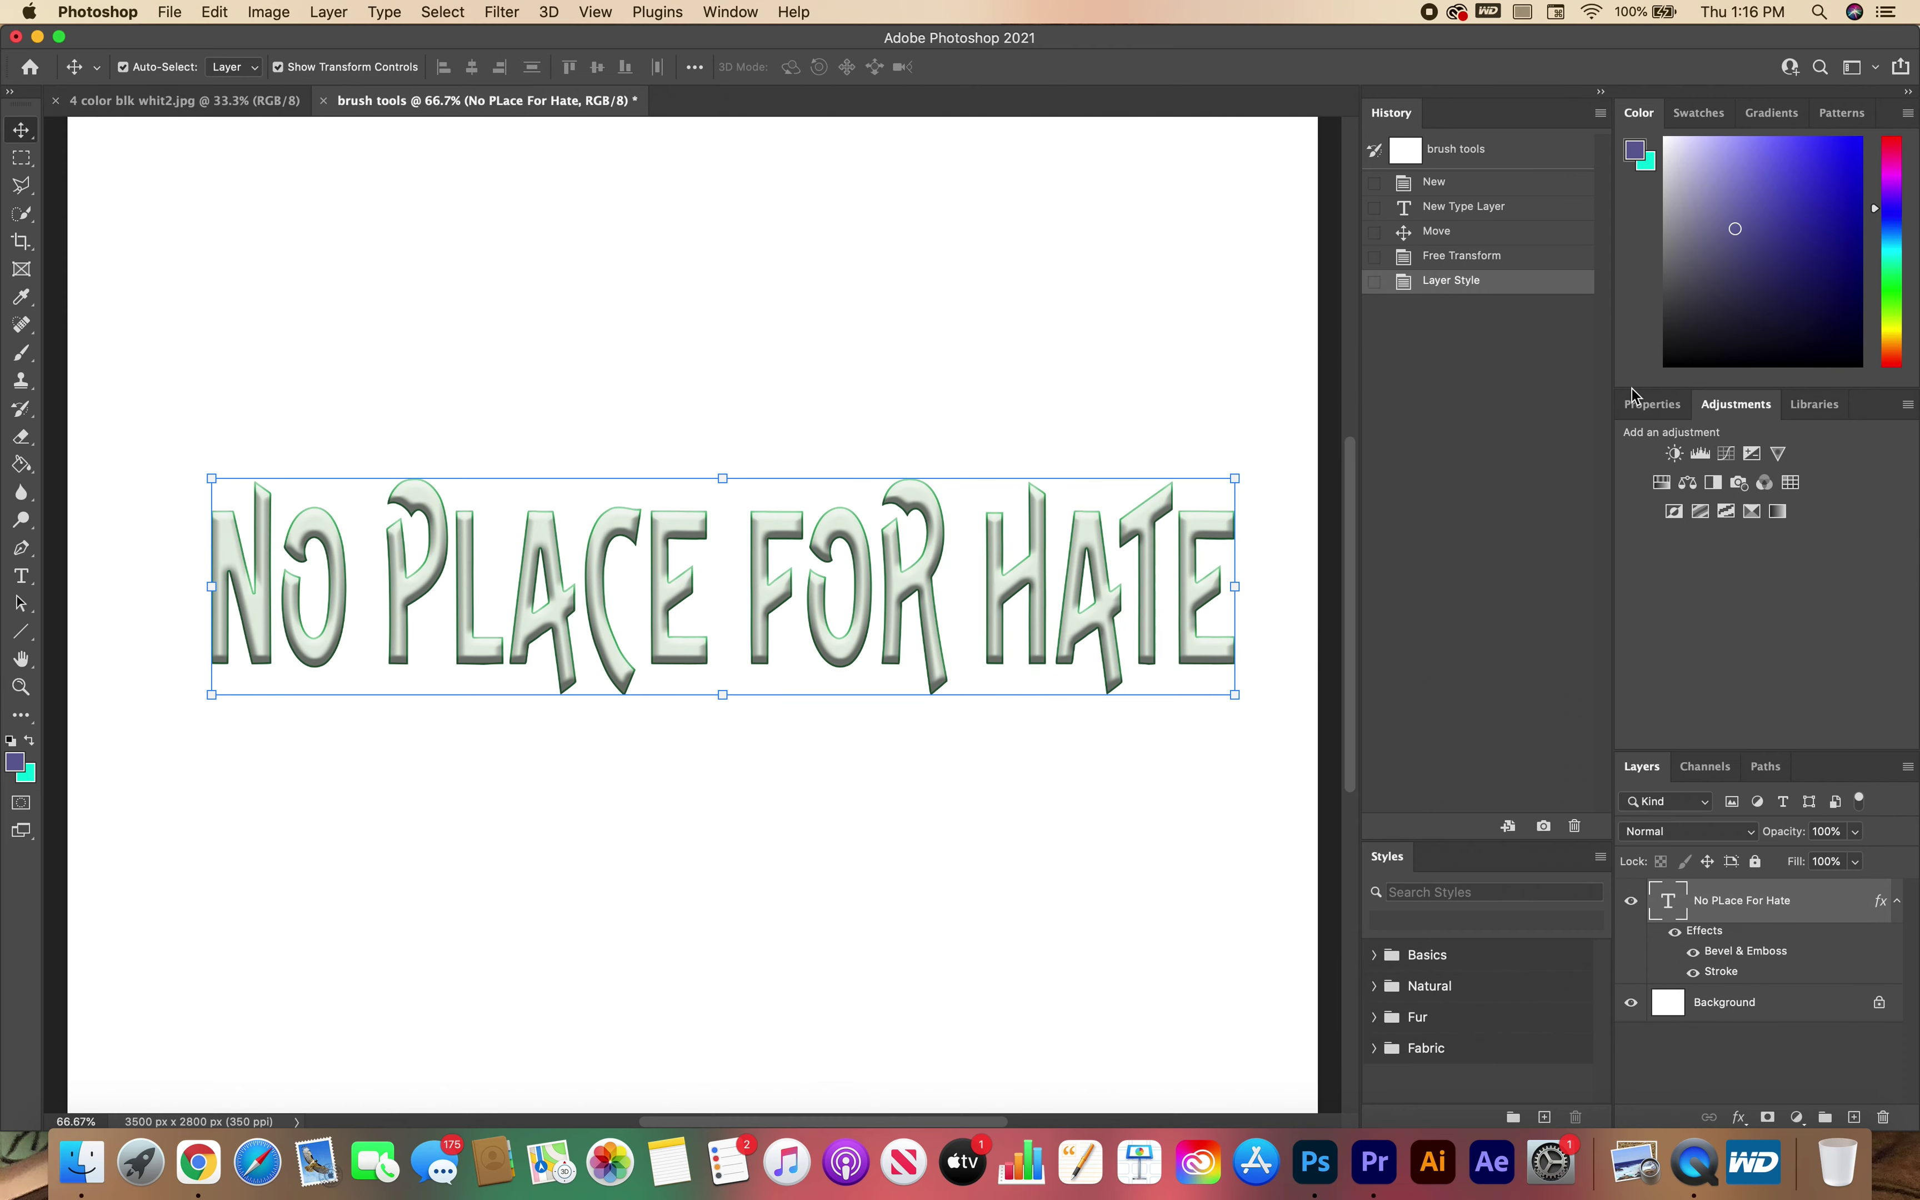
left_click(815, 320)
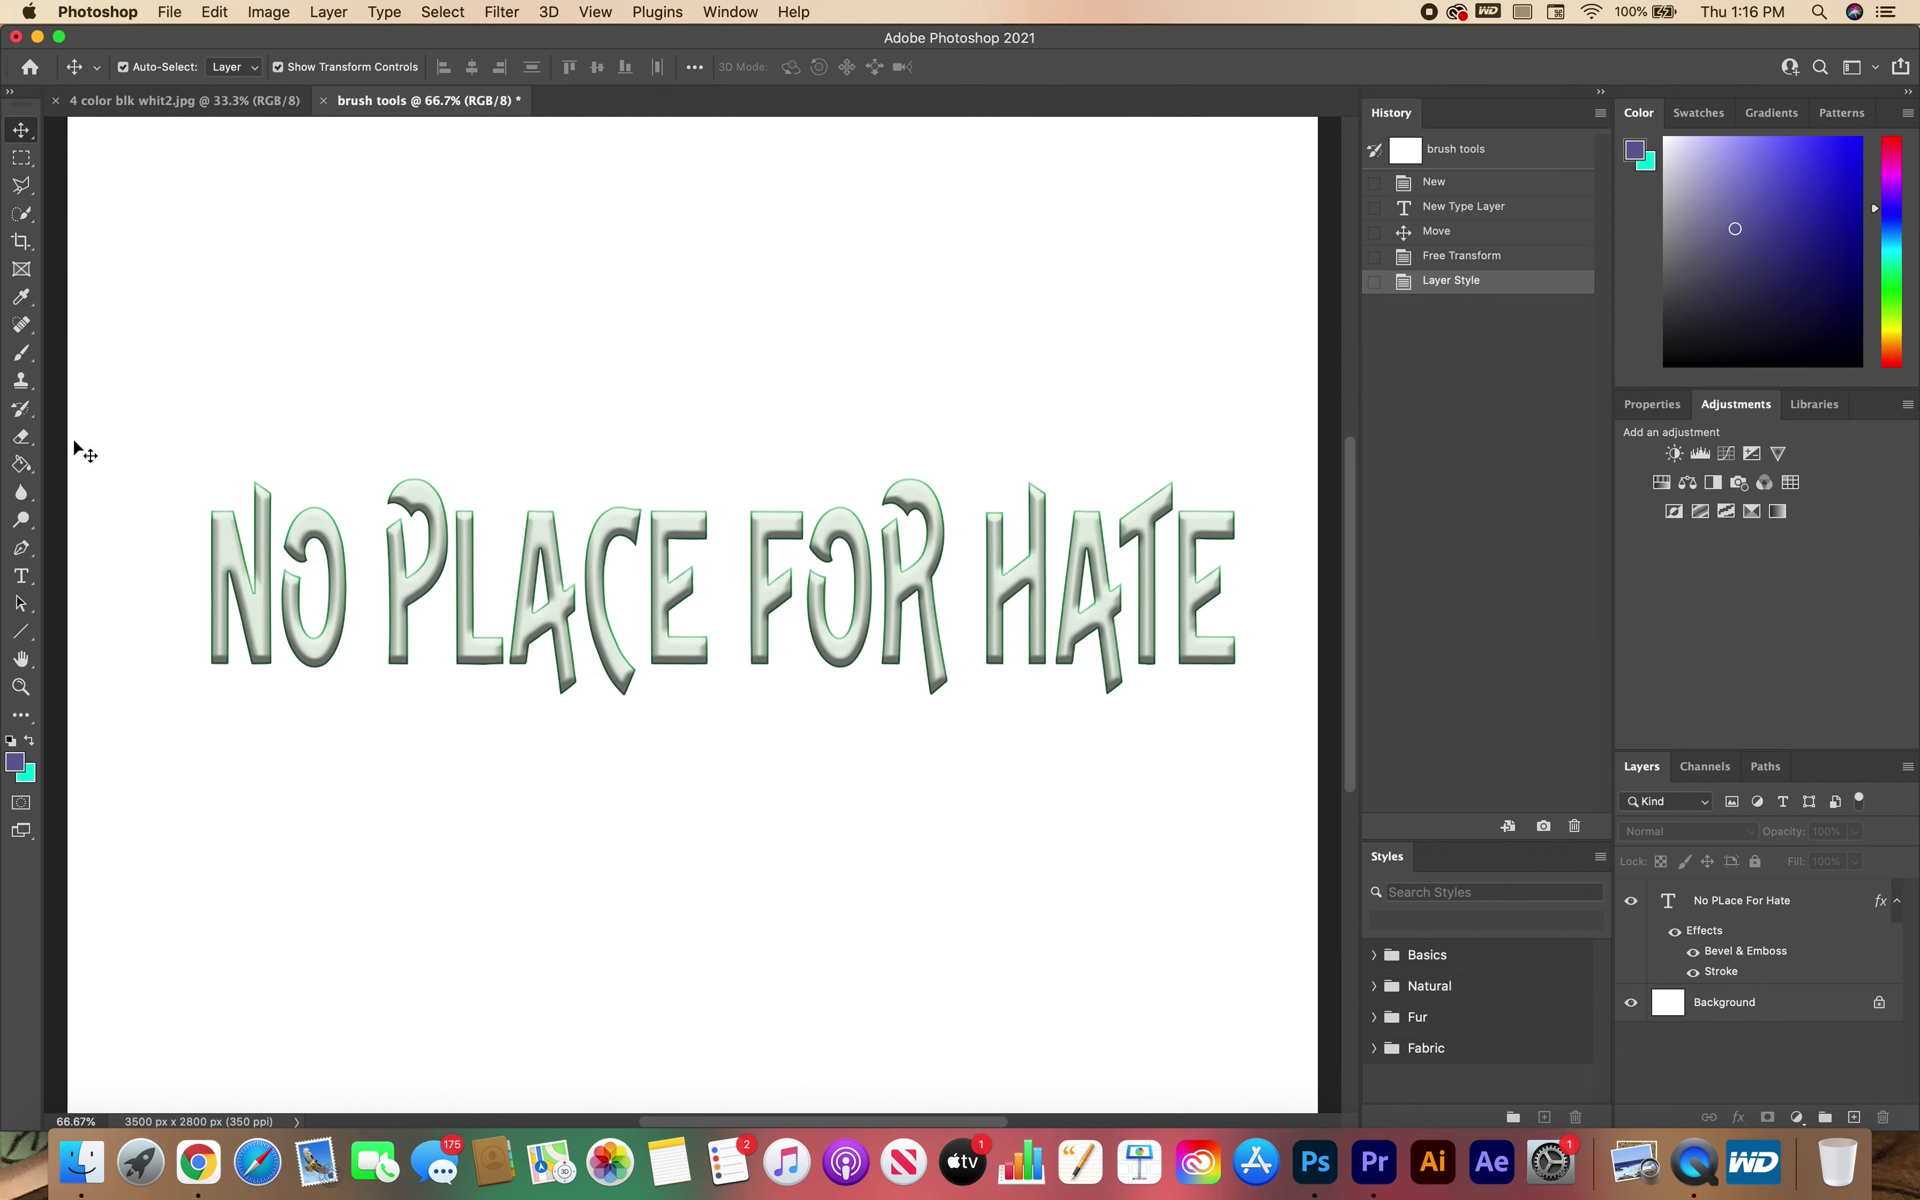
left_click(31, 583)
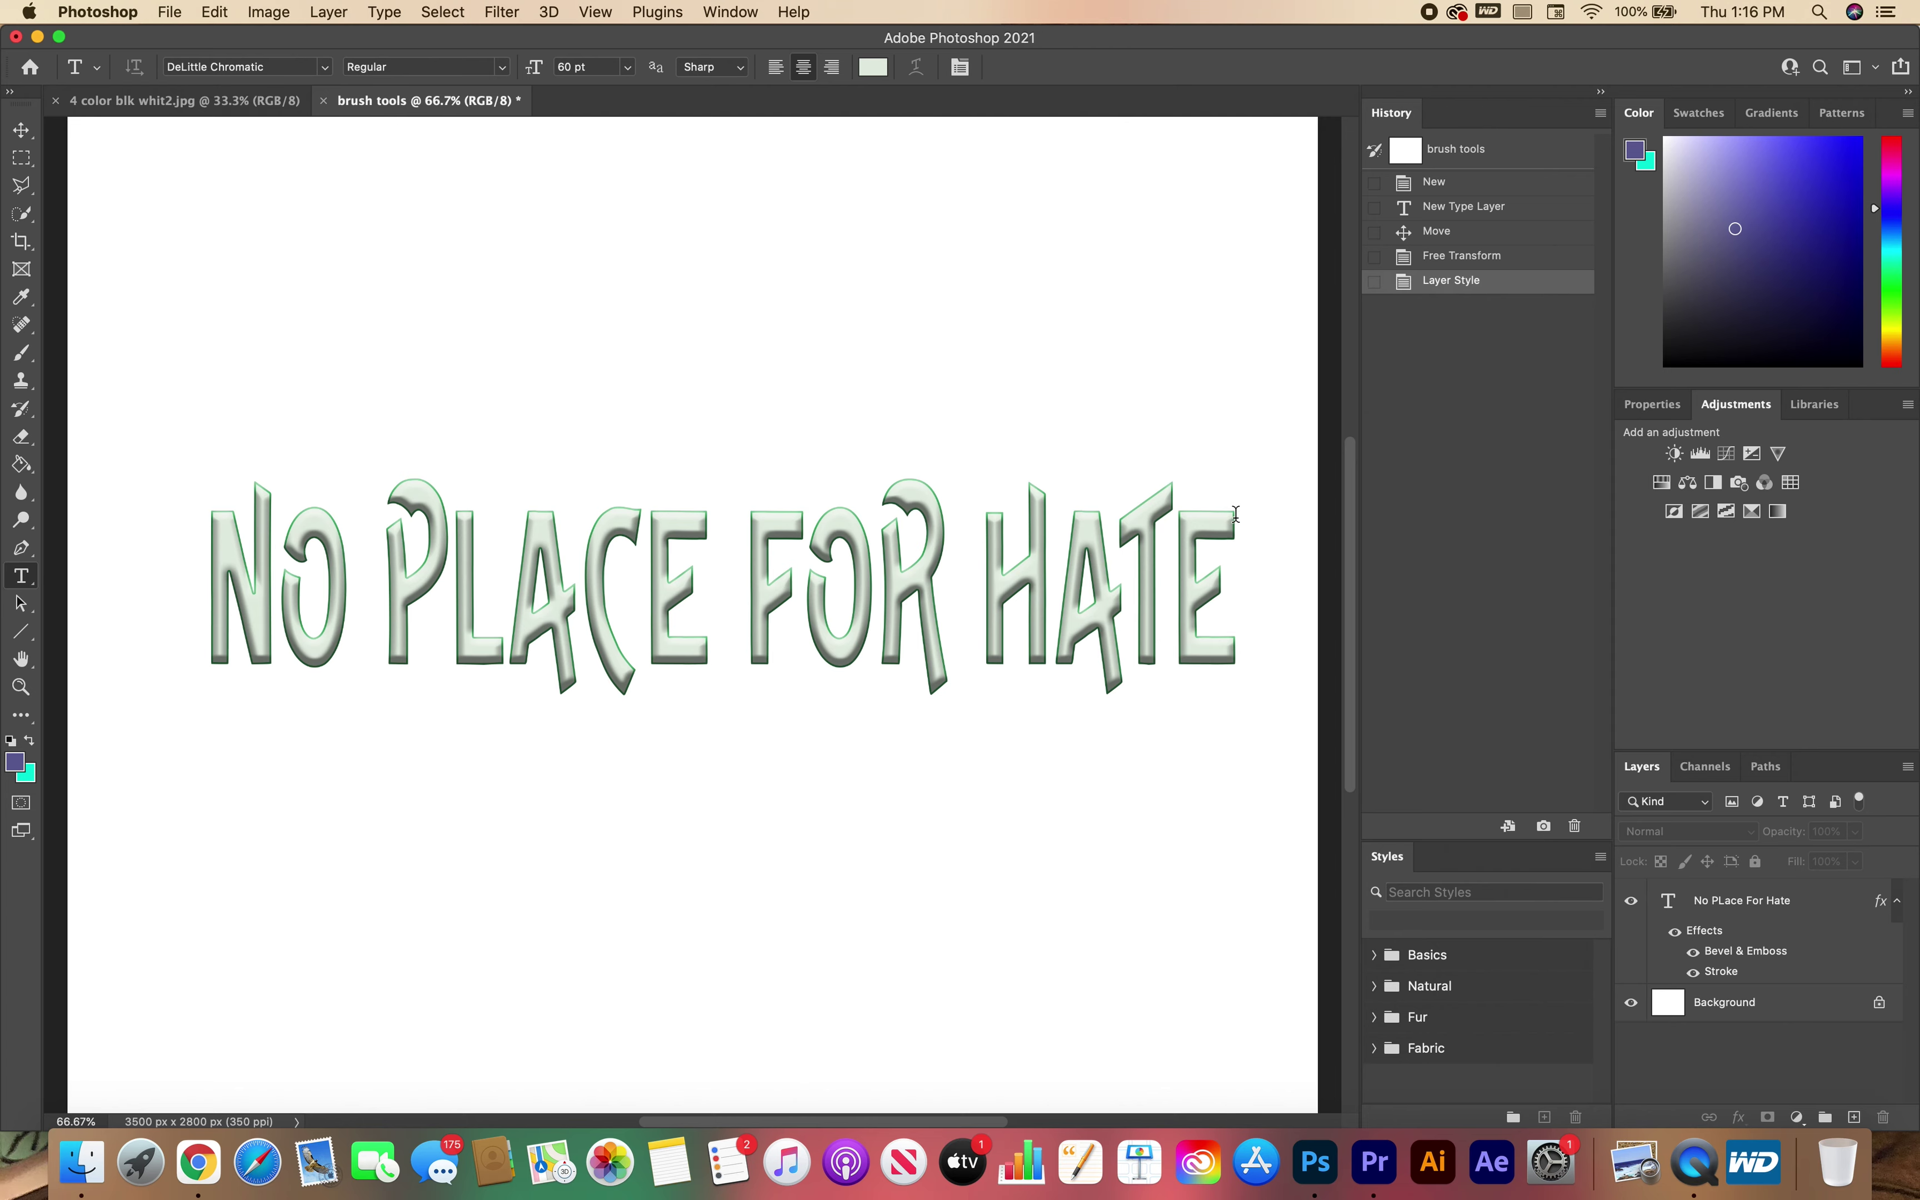
left_click_drag(1235, 514, 195, 591)
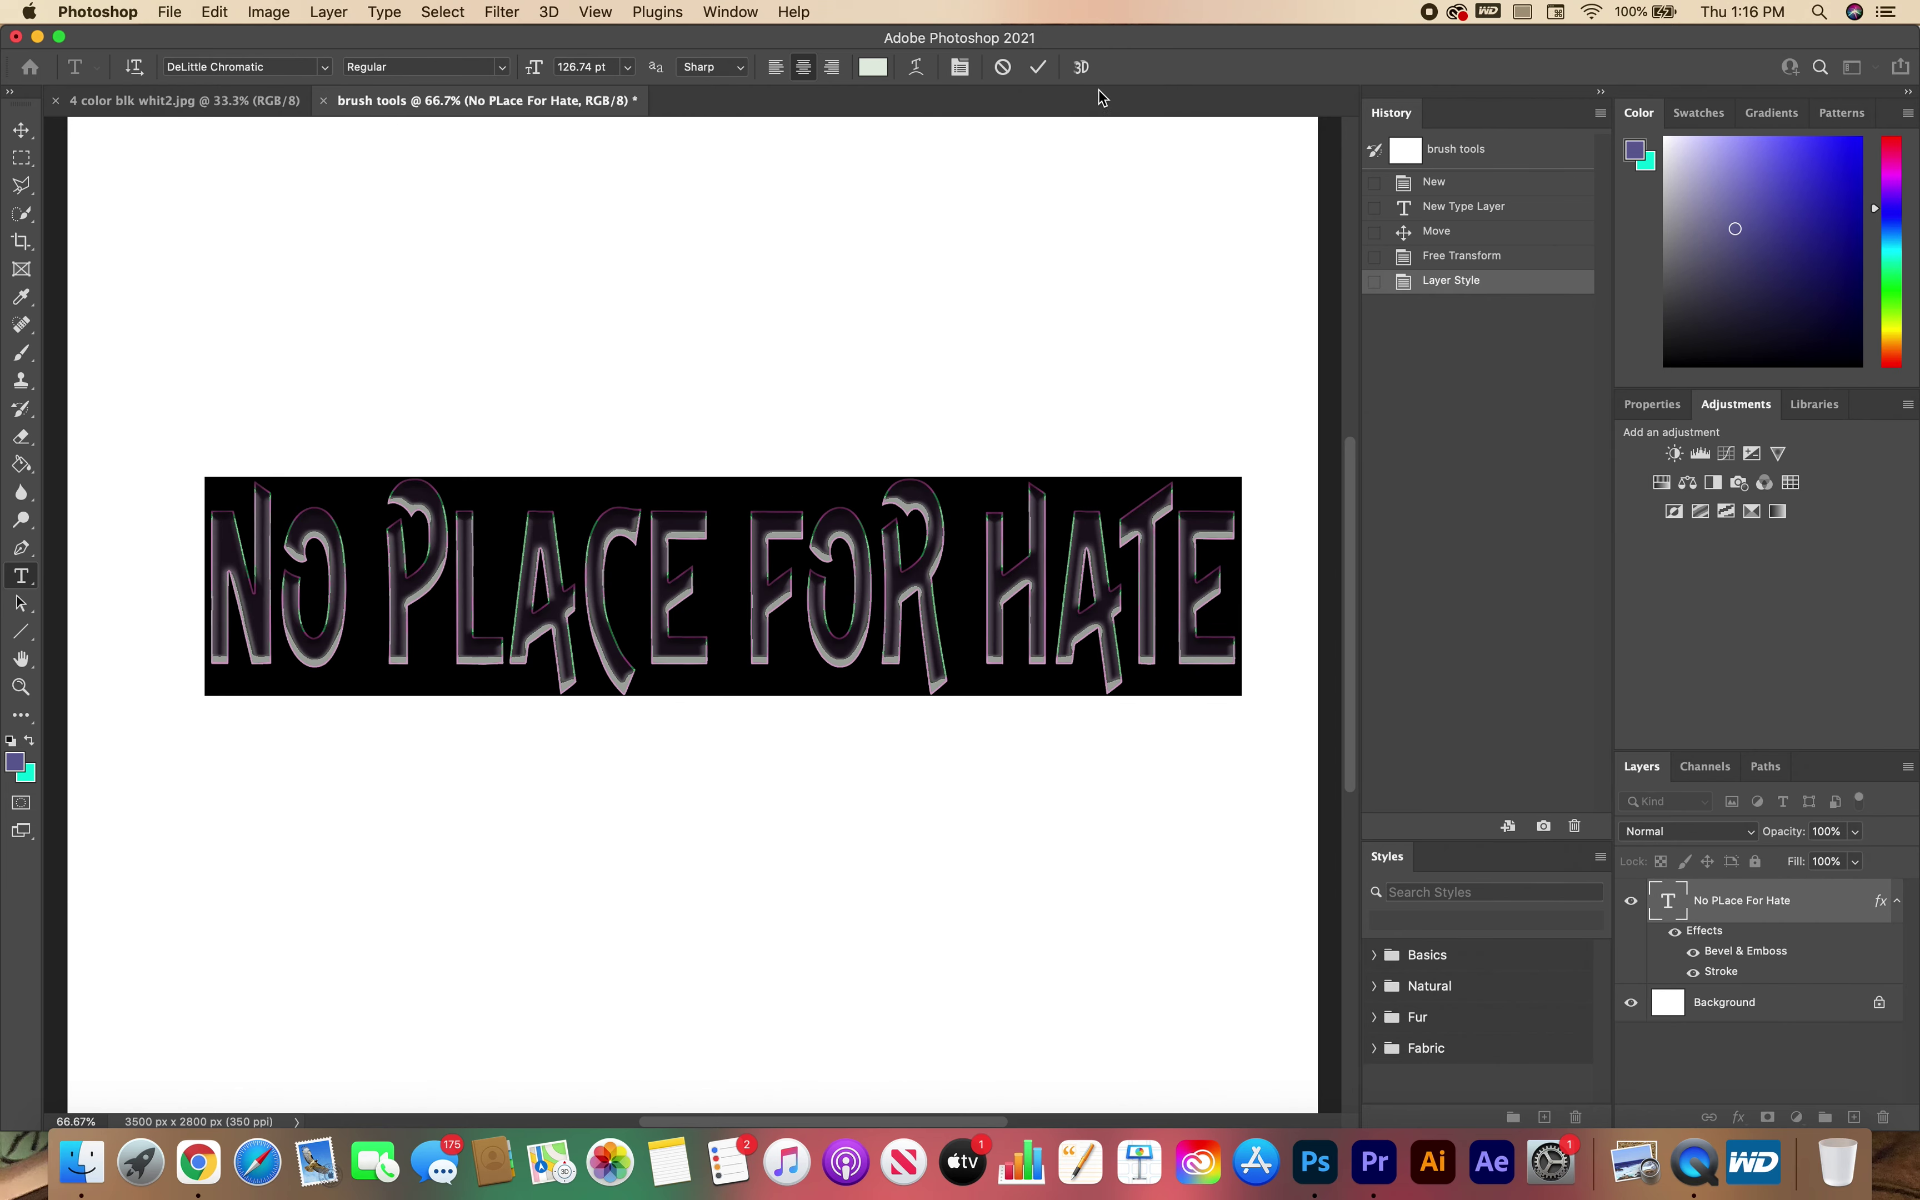
Step: Warp the text into an Arc with a +12% bend and commit it
left_click(917, 68)
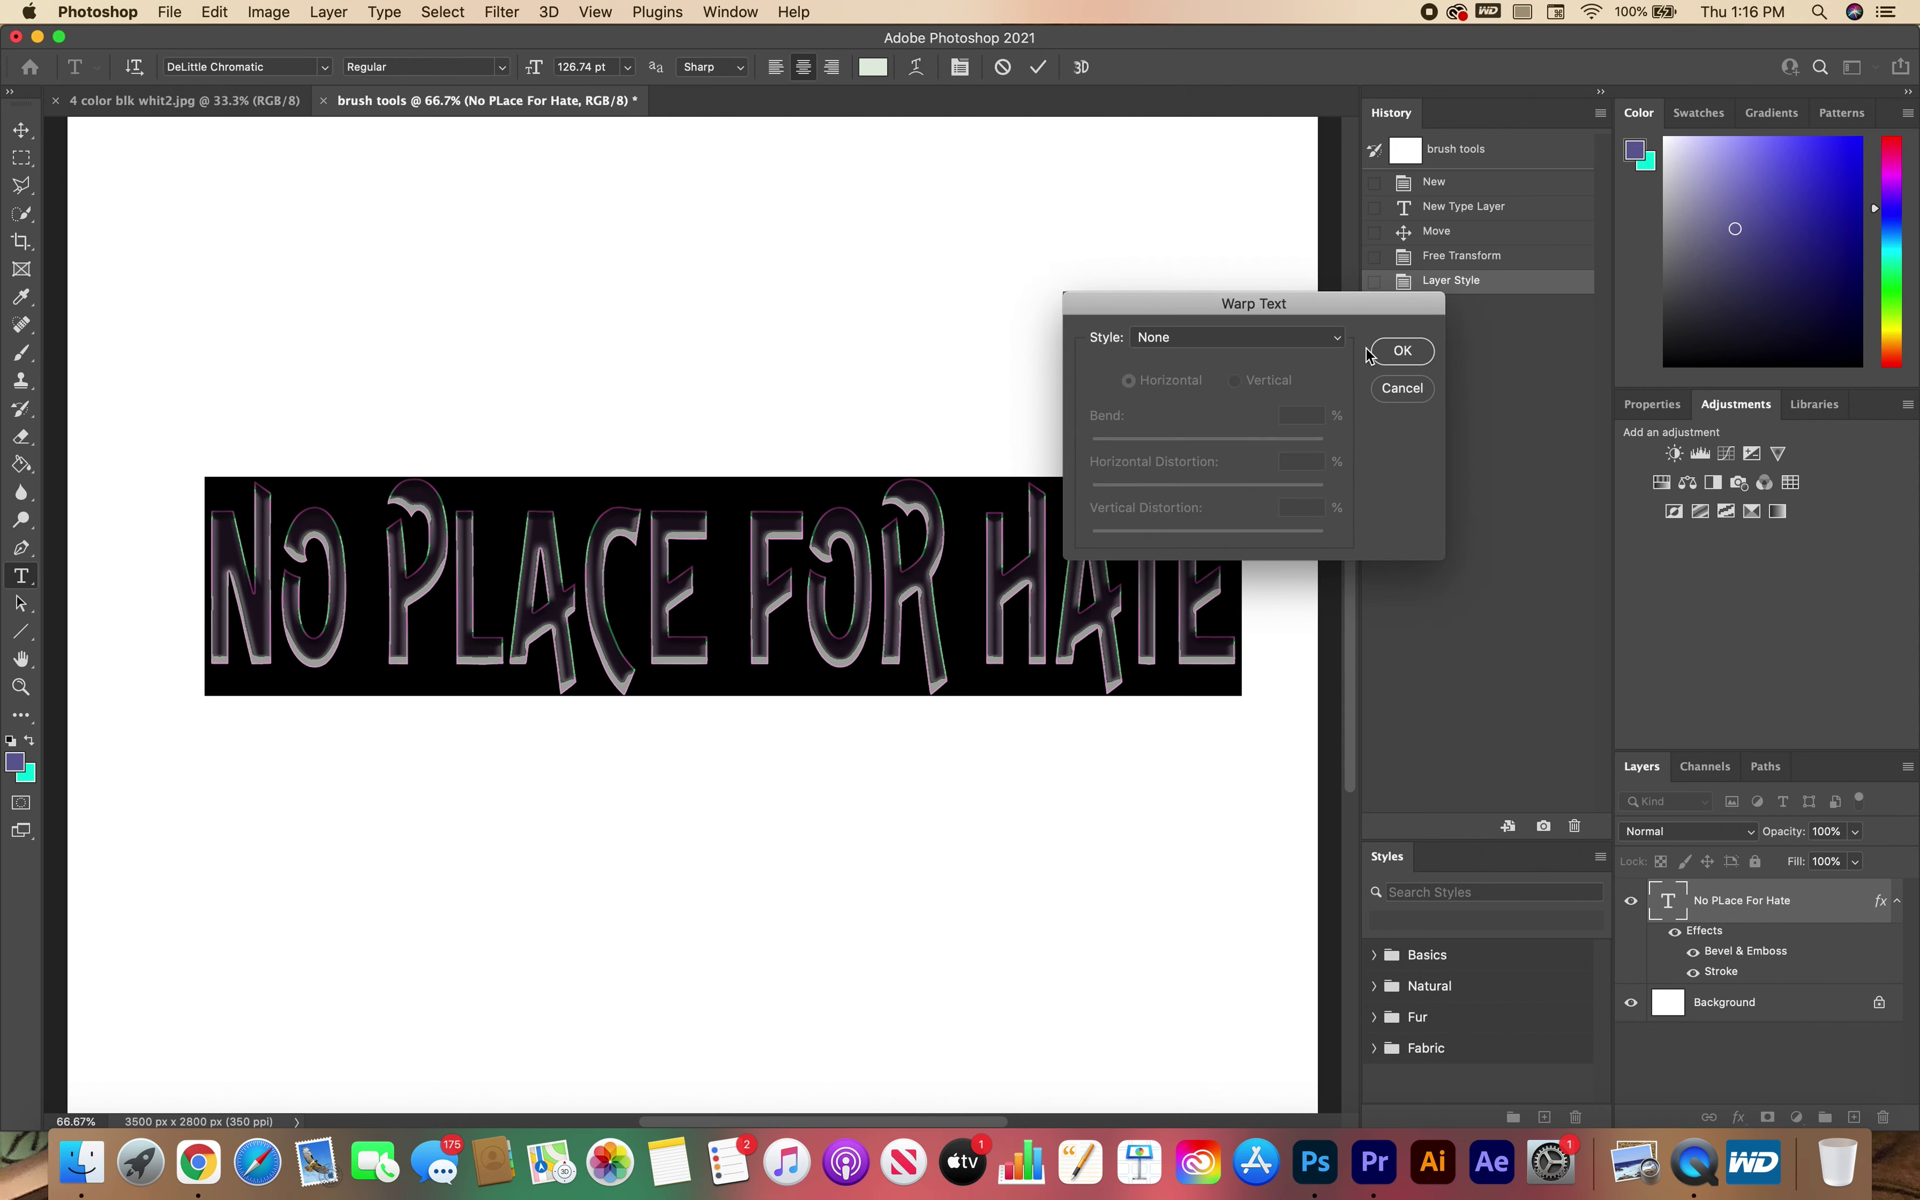
left_click(1338, 339)
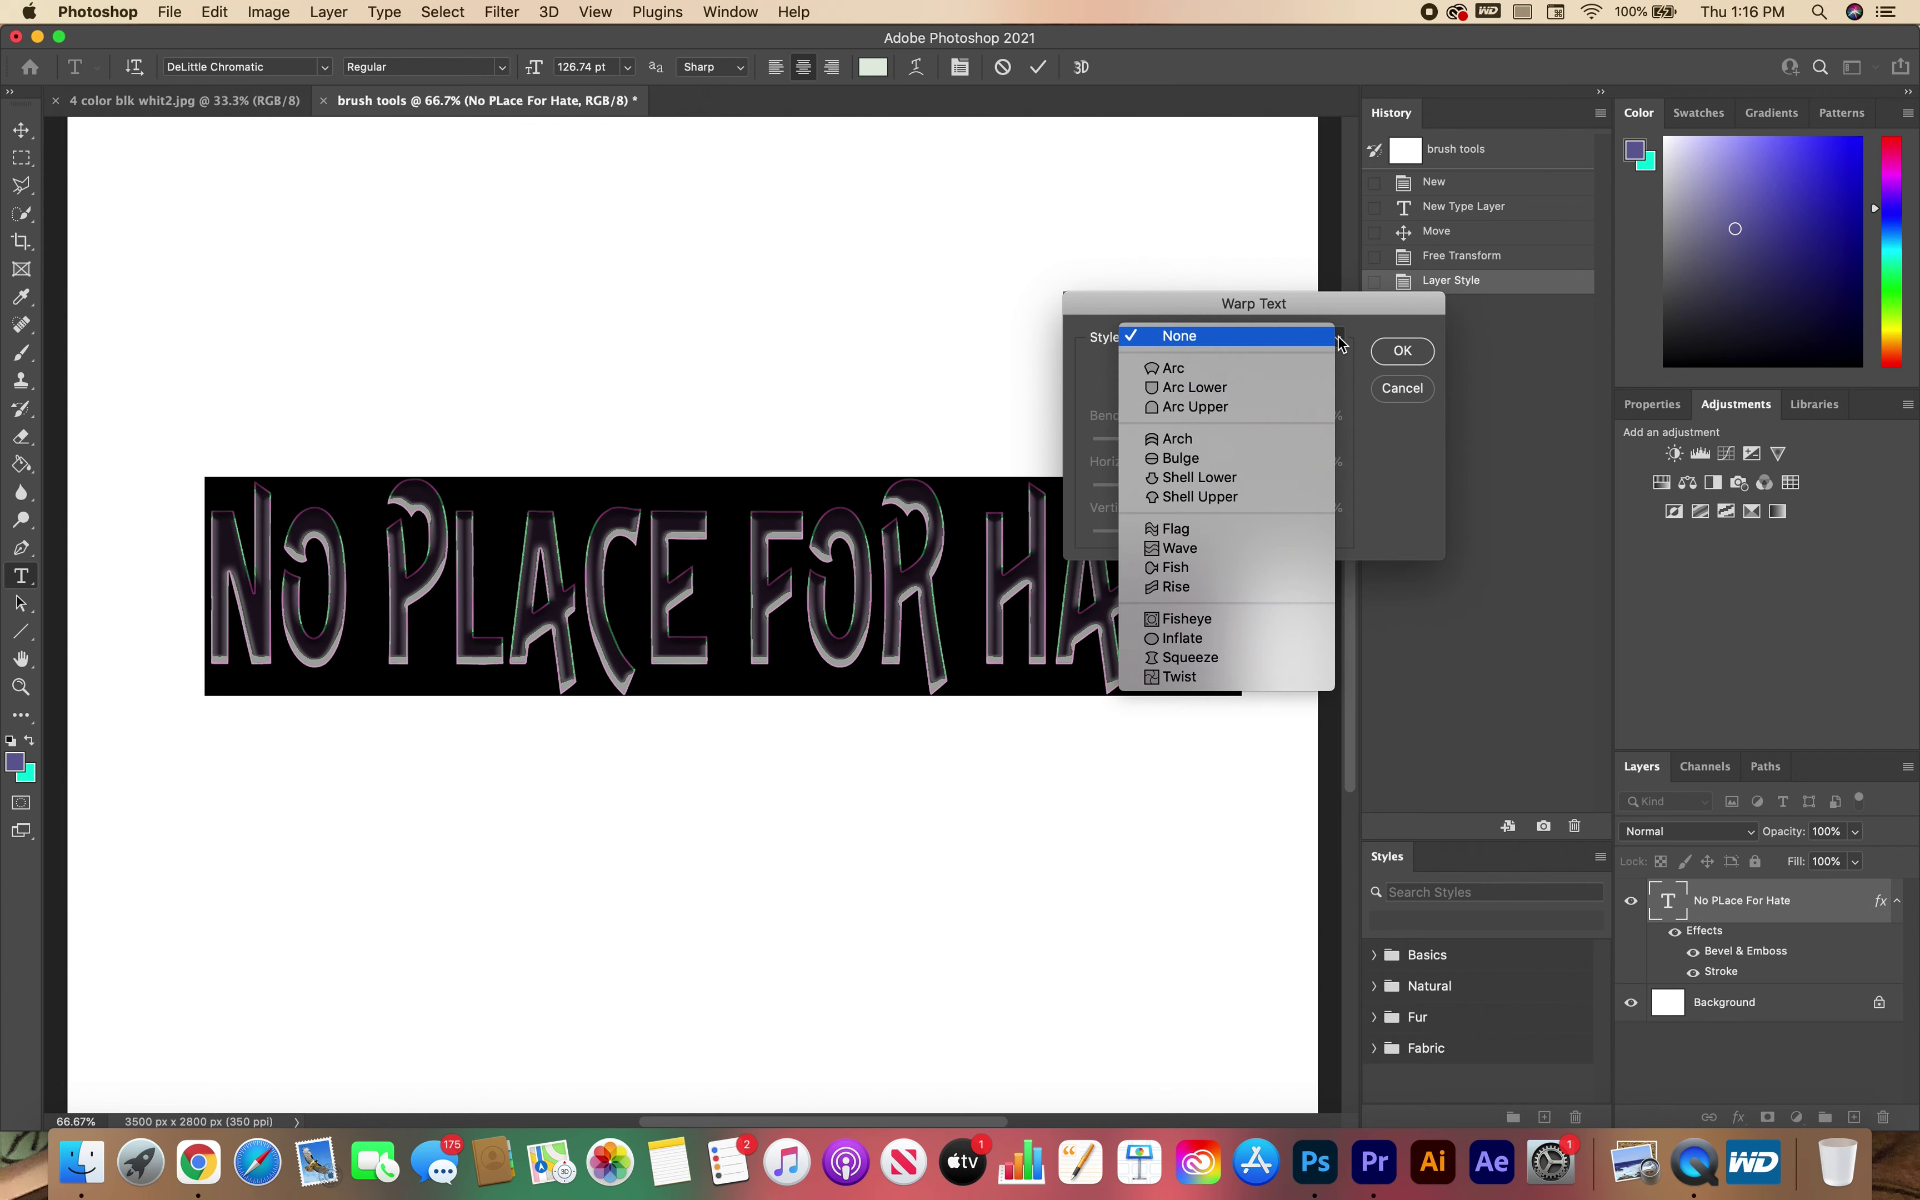
left_click(1323, 371)
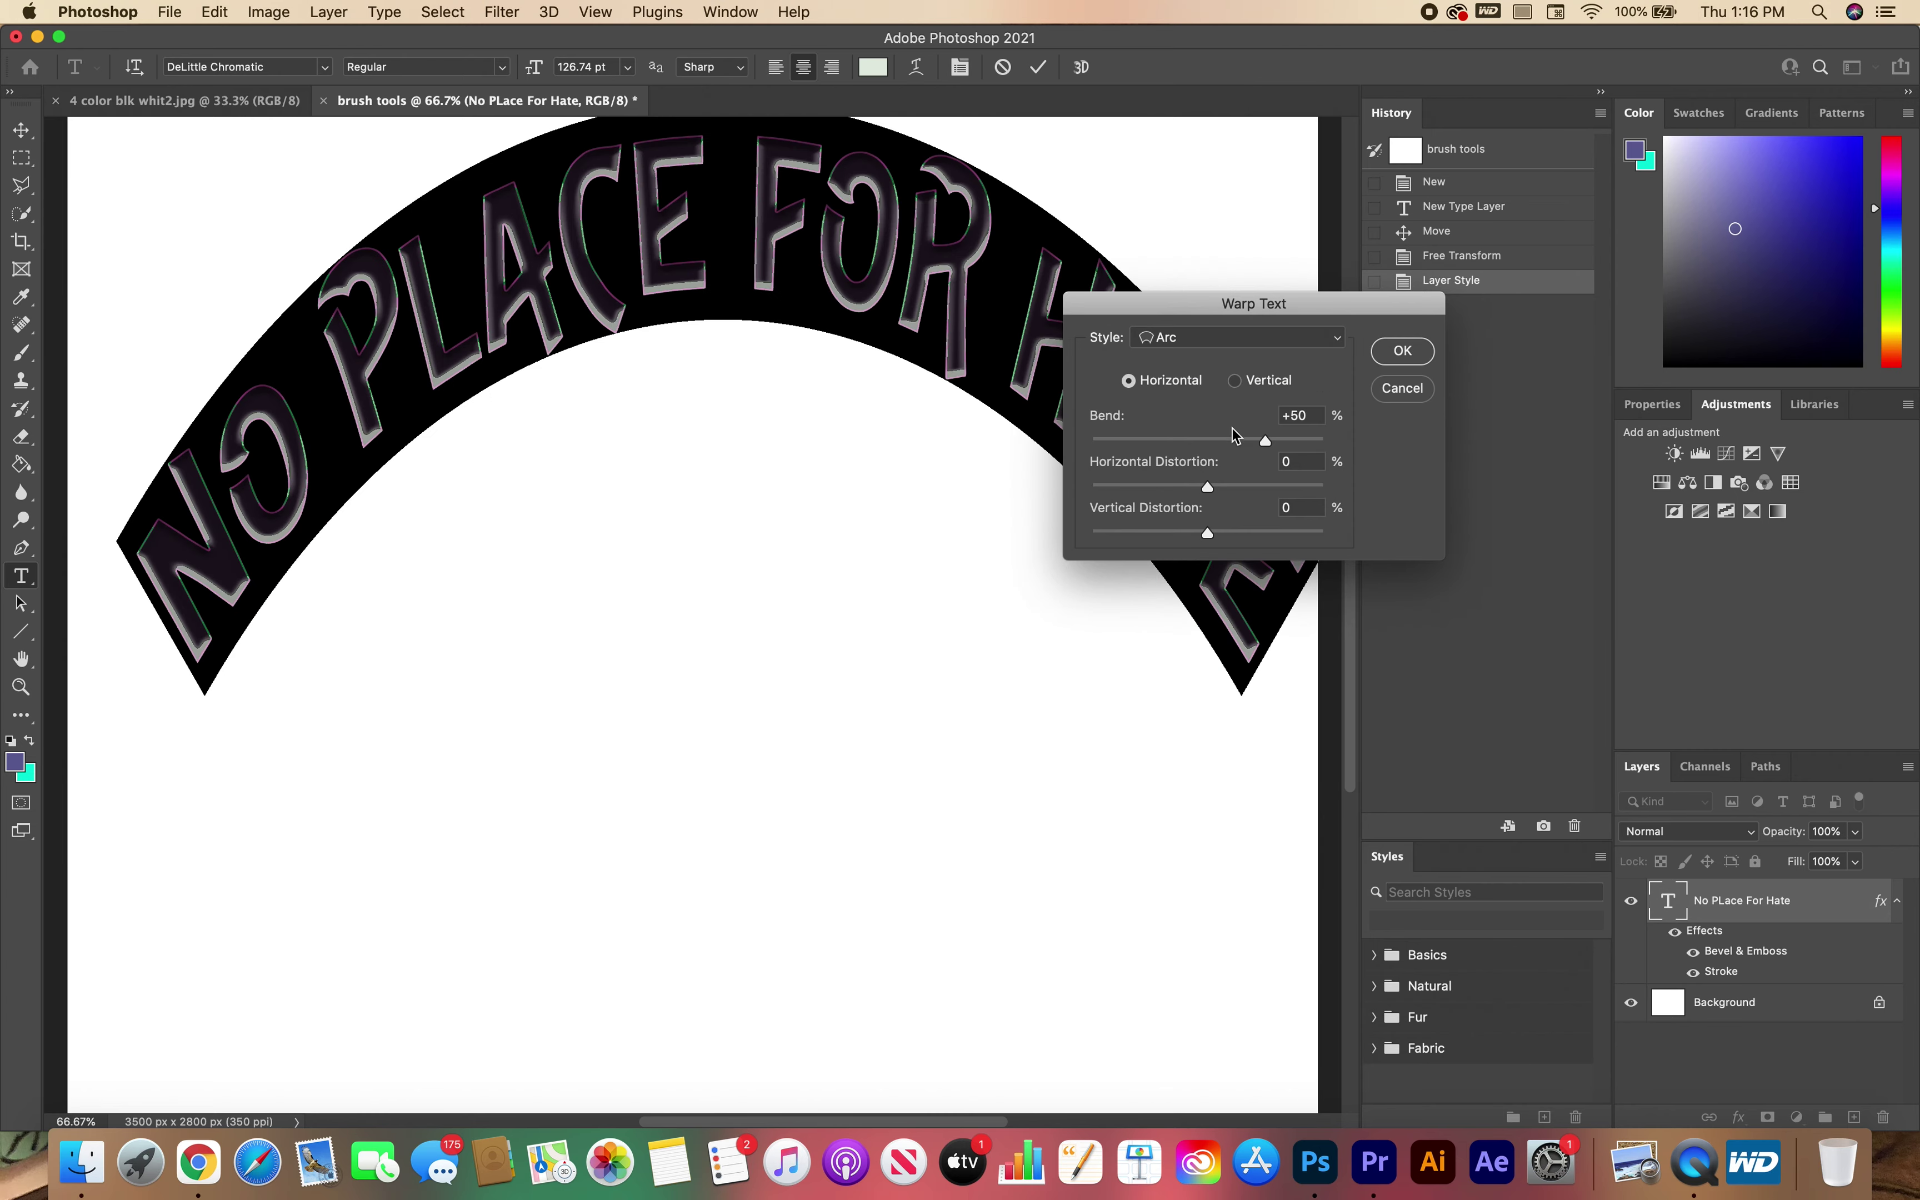
left_click_drag(1265, 441, 1227, 450)
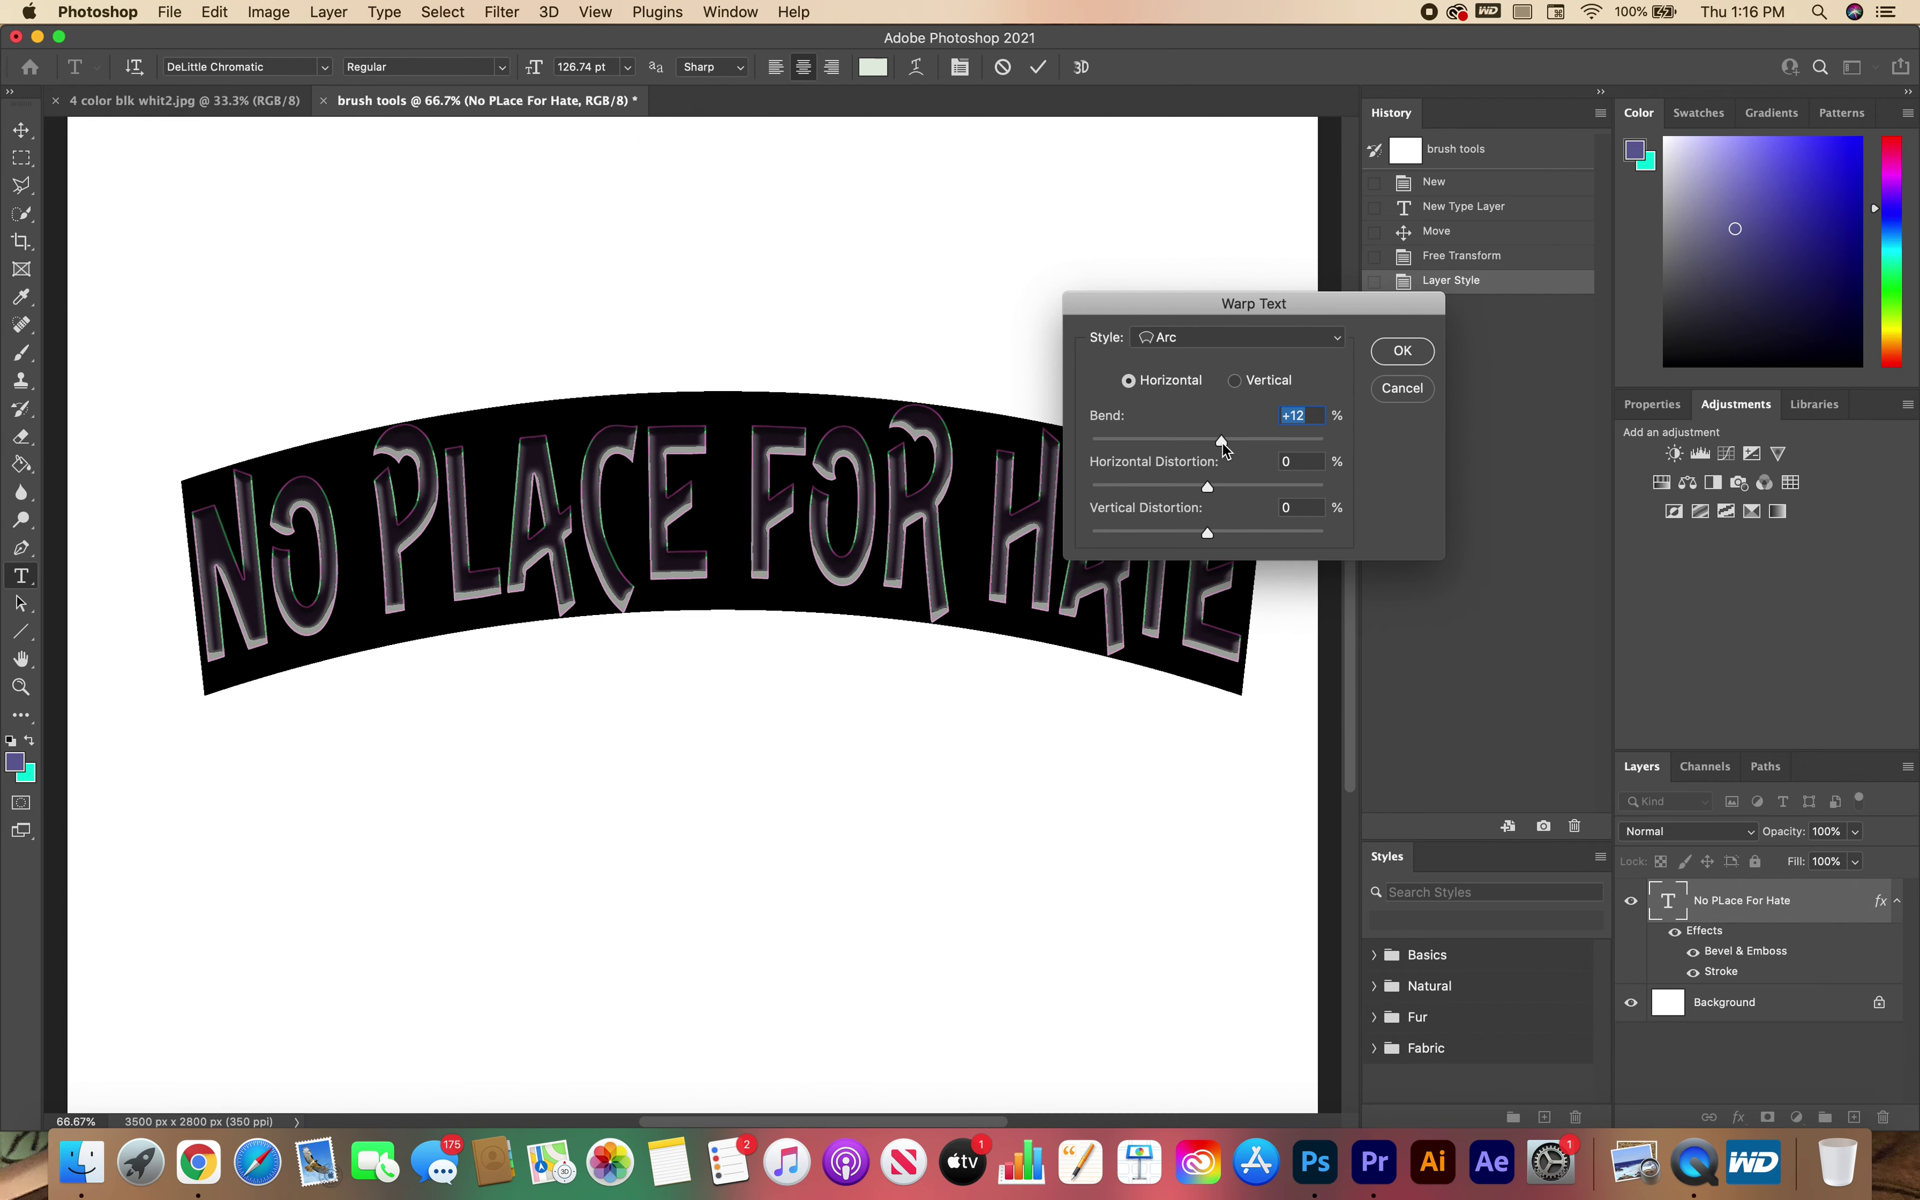
left_click(1403, 354)
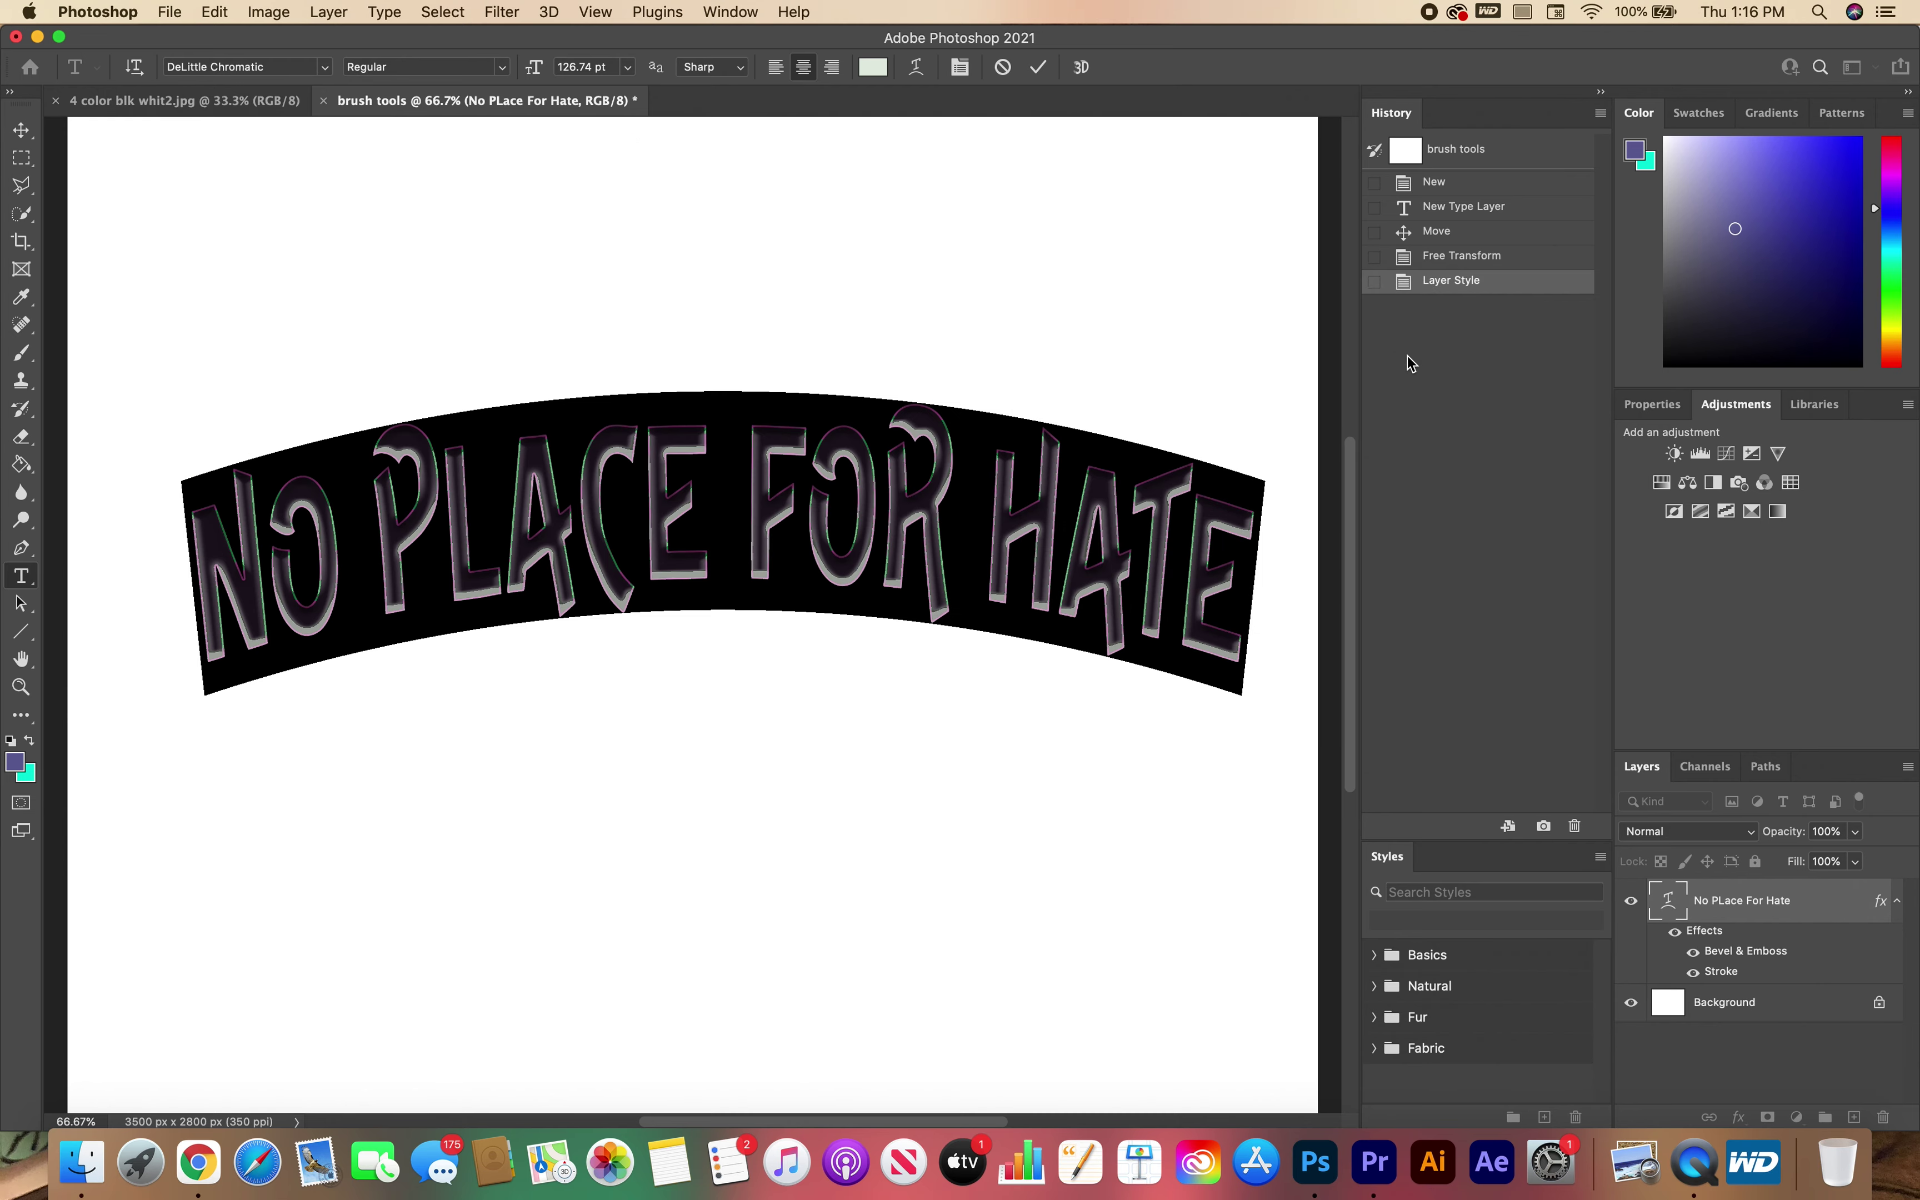
left_click(22, 131)
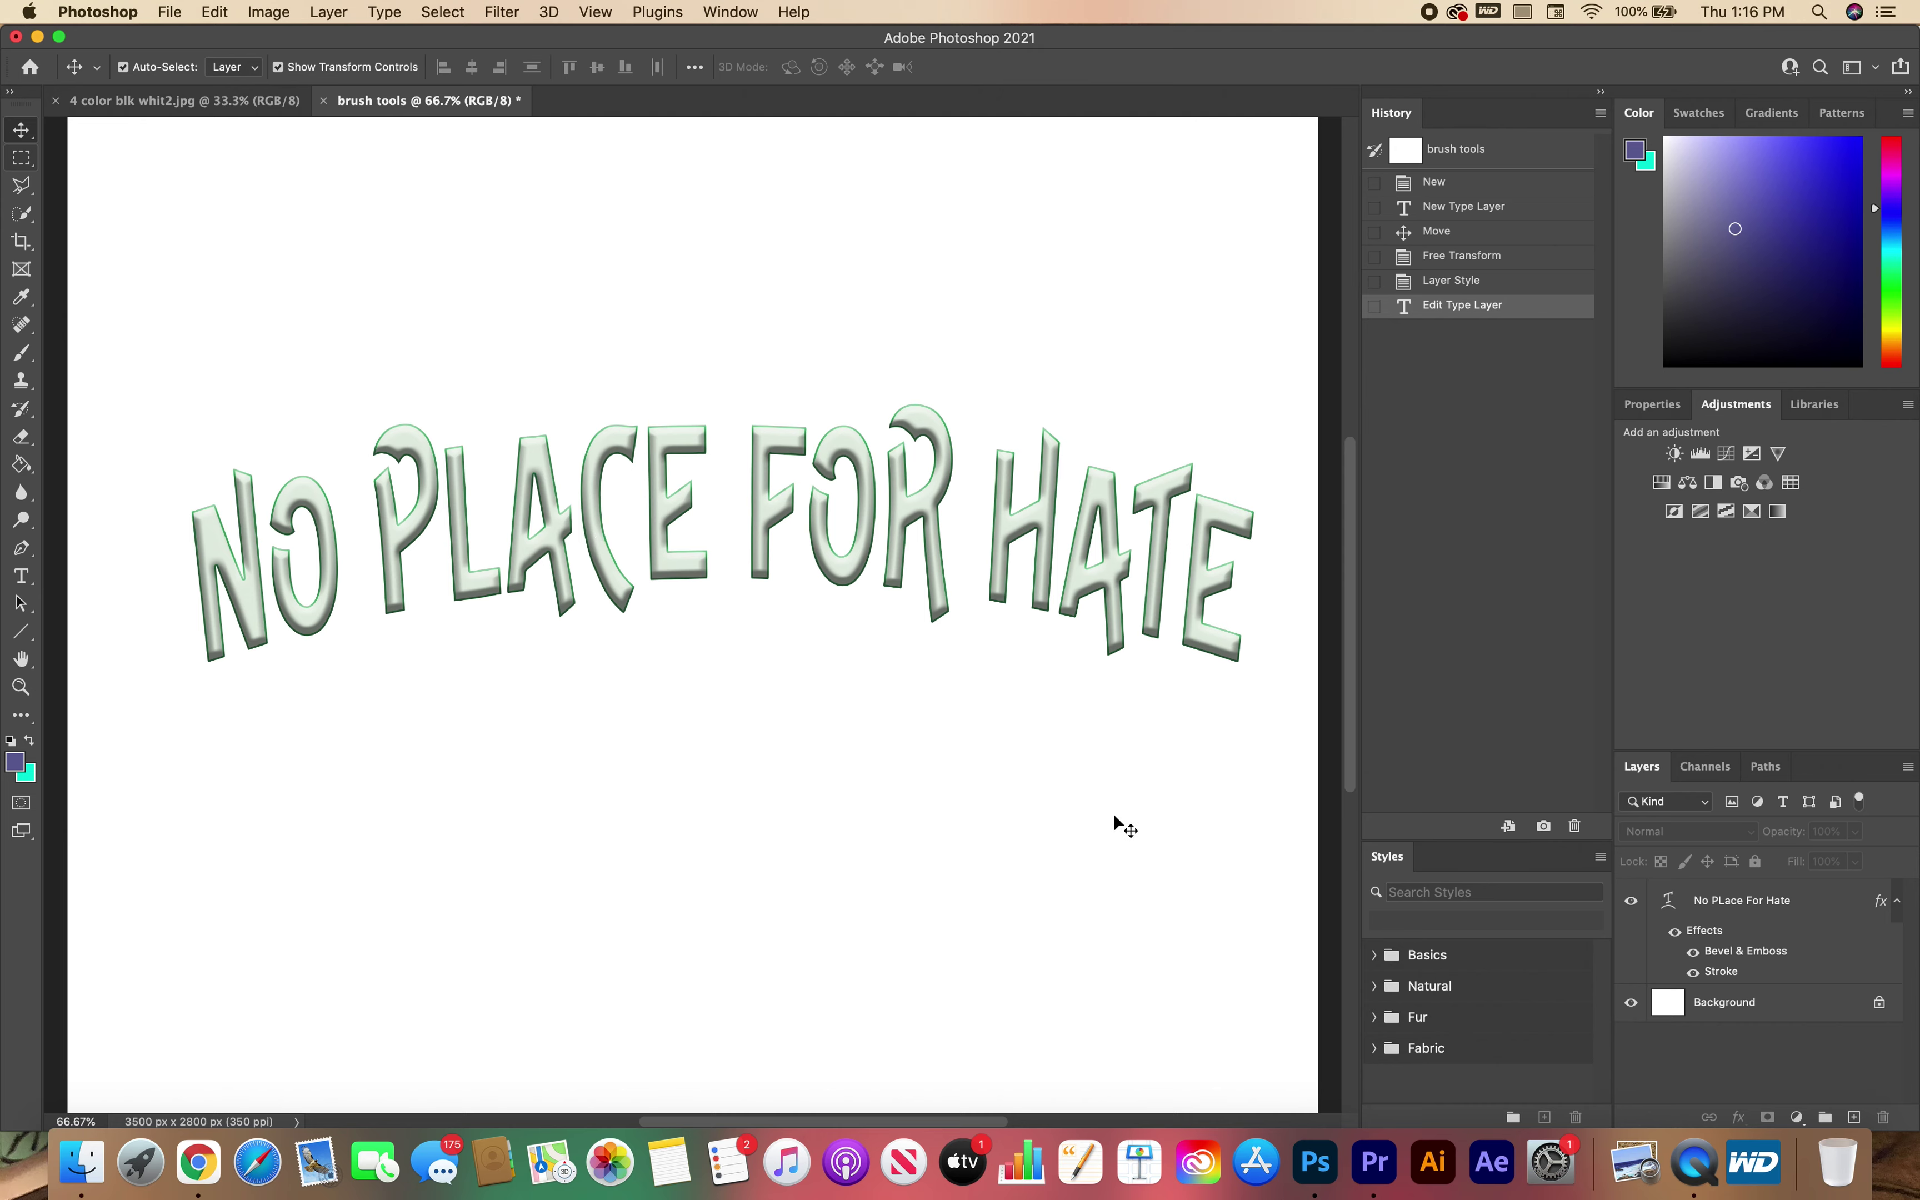
Step: Choose the standard Brush Tool; painting is refused with a no-layer-selected warning, which is dismissed
left_click(39, 361)
right_click(38, 361)
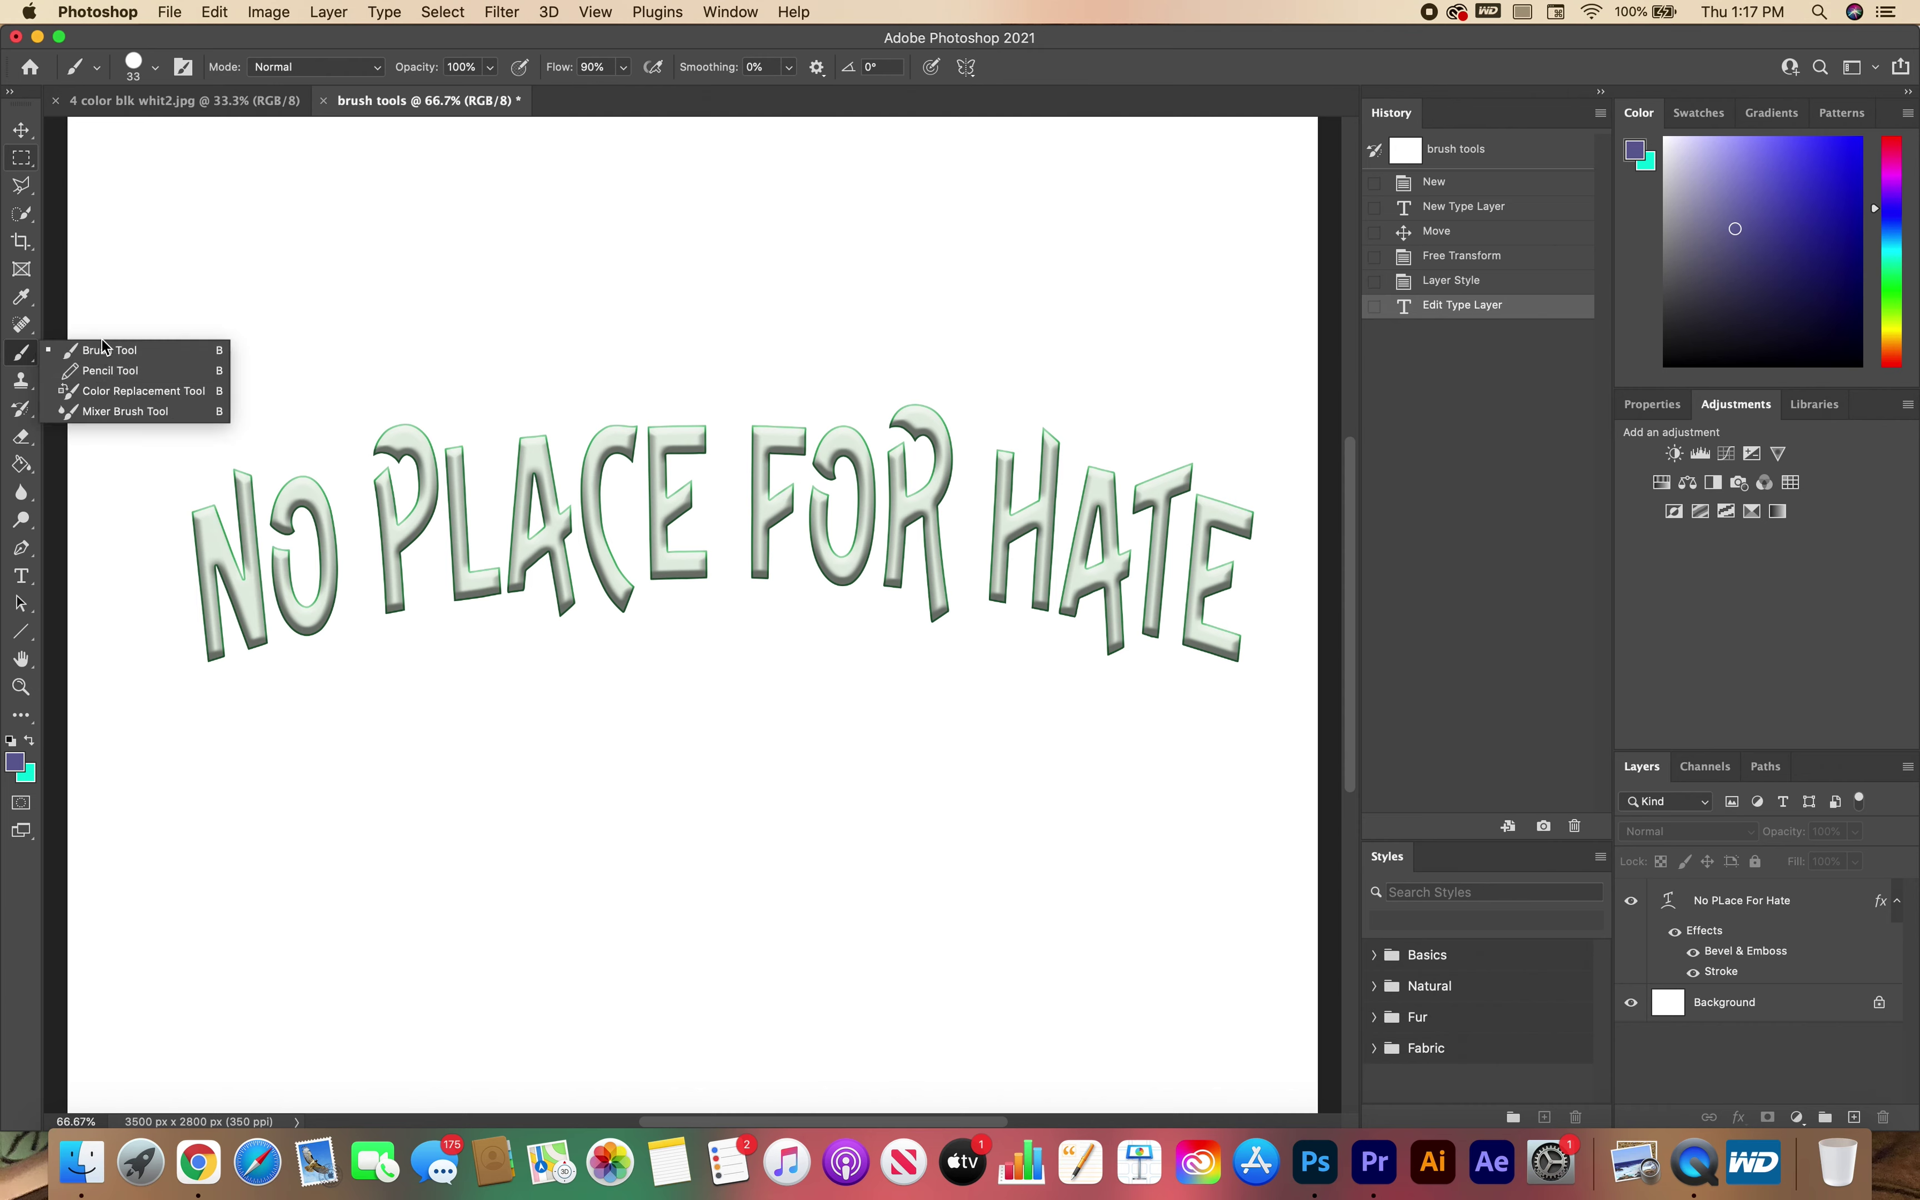
left_click(70, 292)
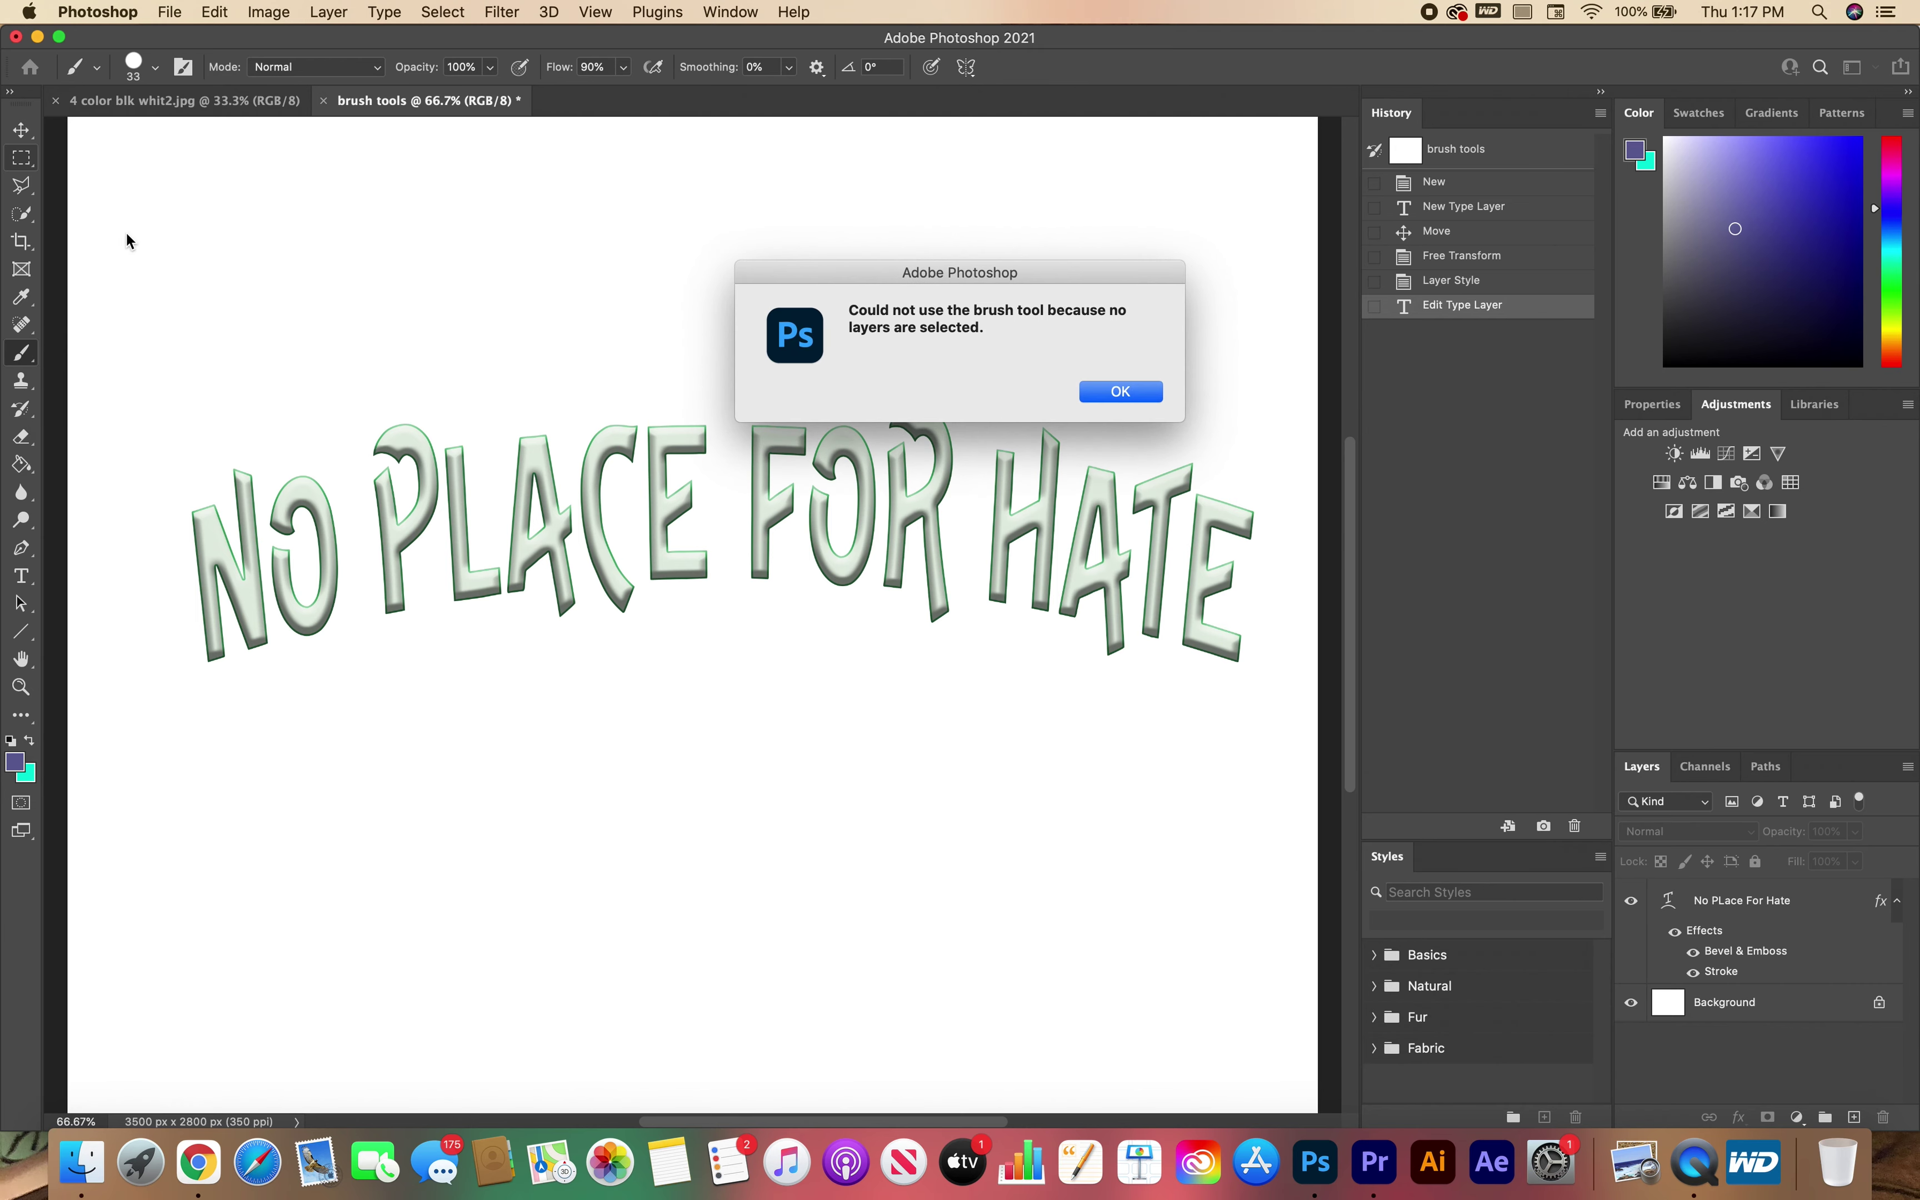
left_click(1105, 392)
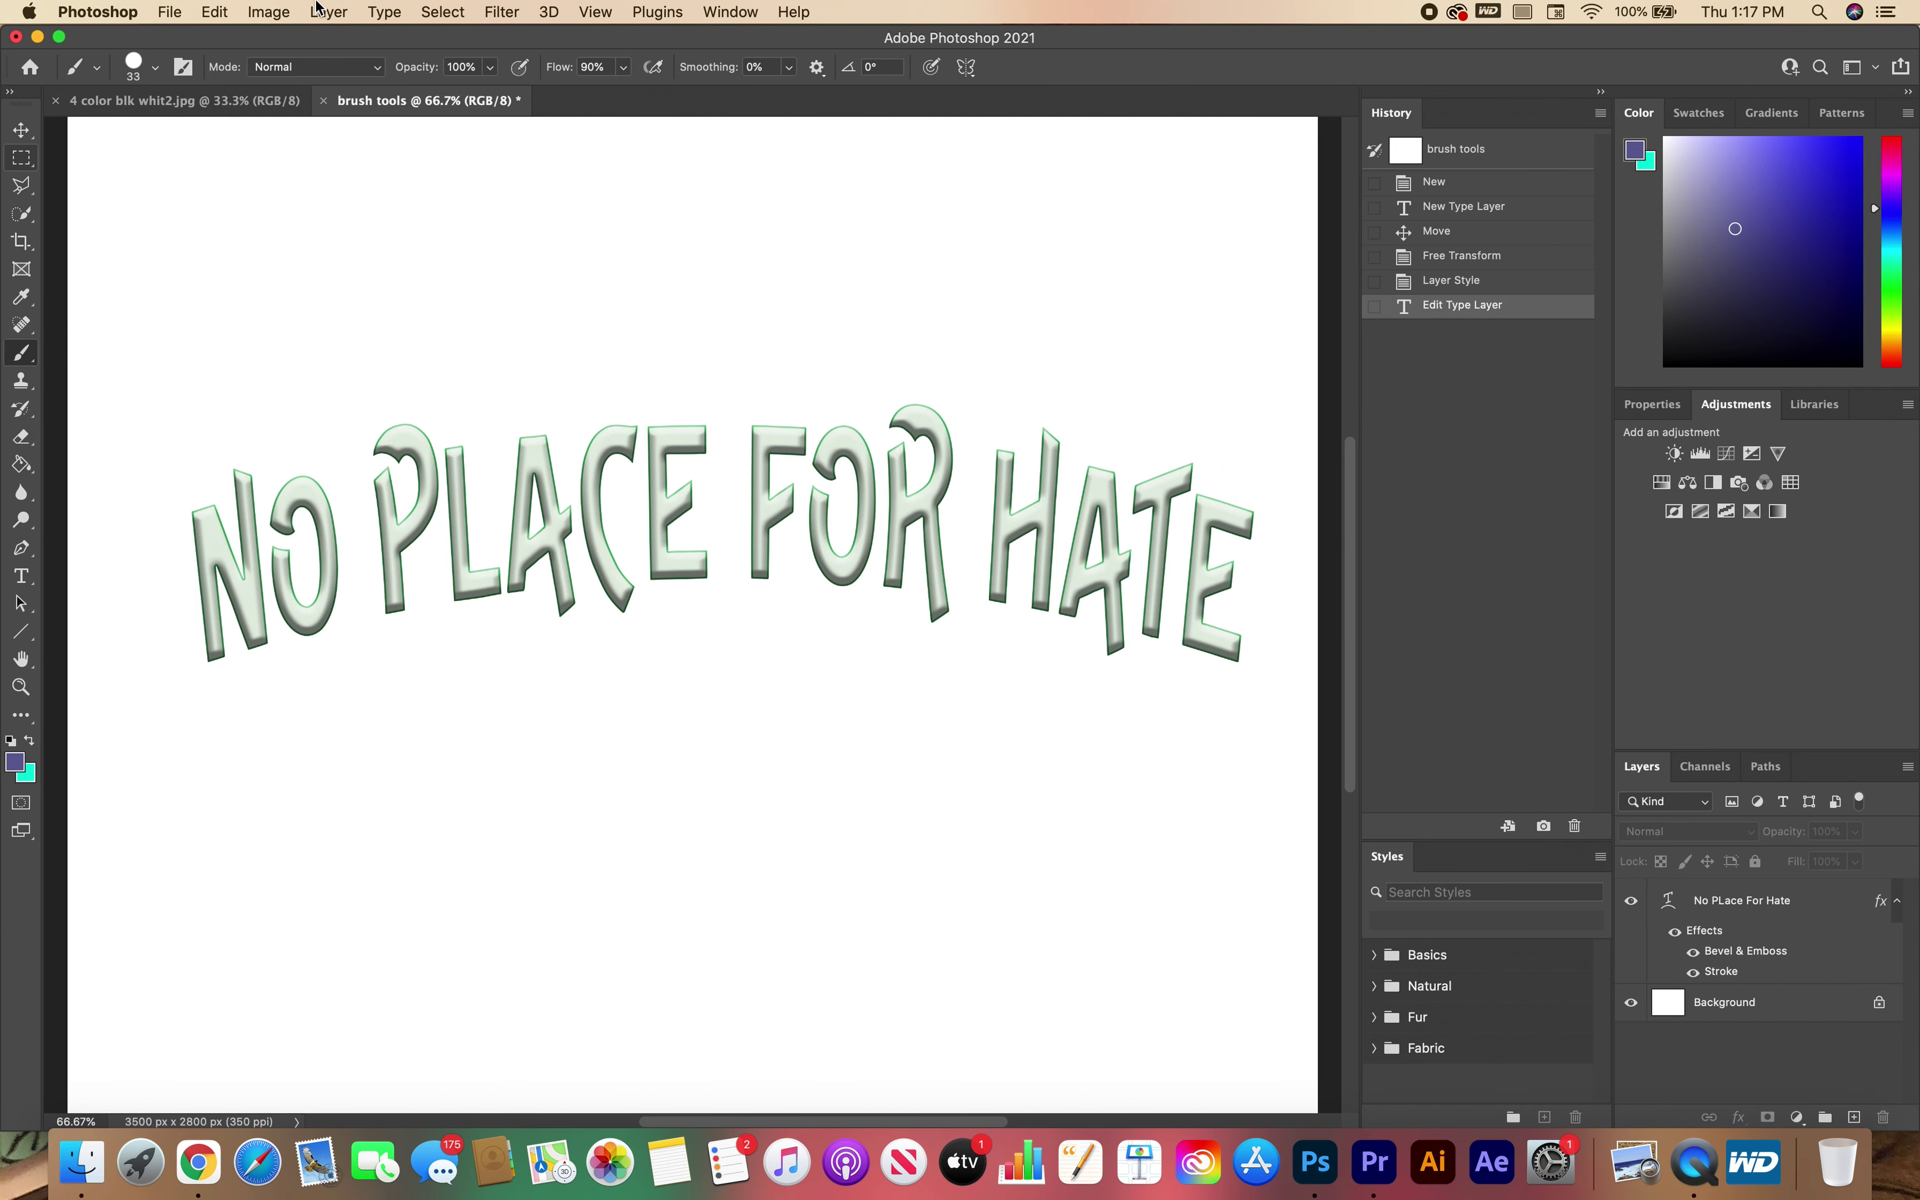
Step: Check the brush presets and 33 px Hard Round tip, retry painting and dismiss the warning again
left_click(100, 70)
left_click(156, 70)
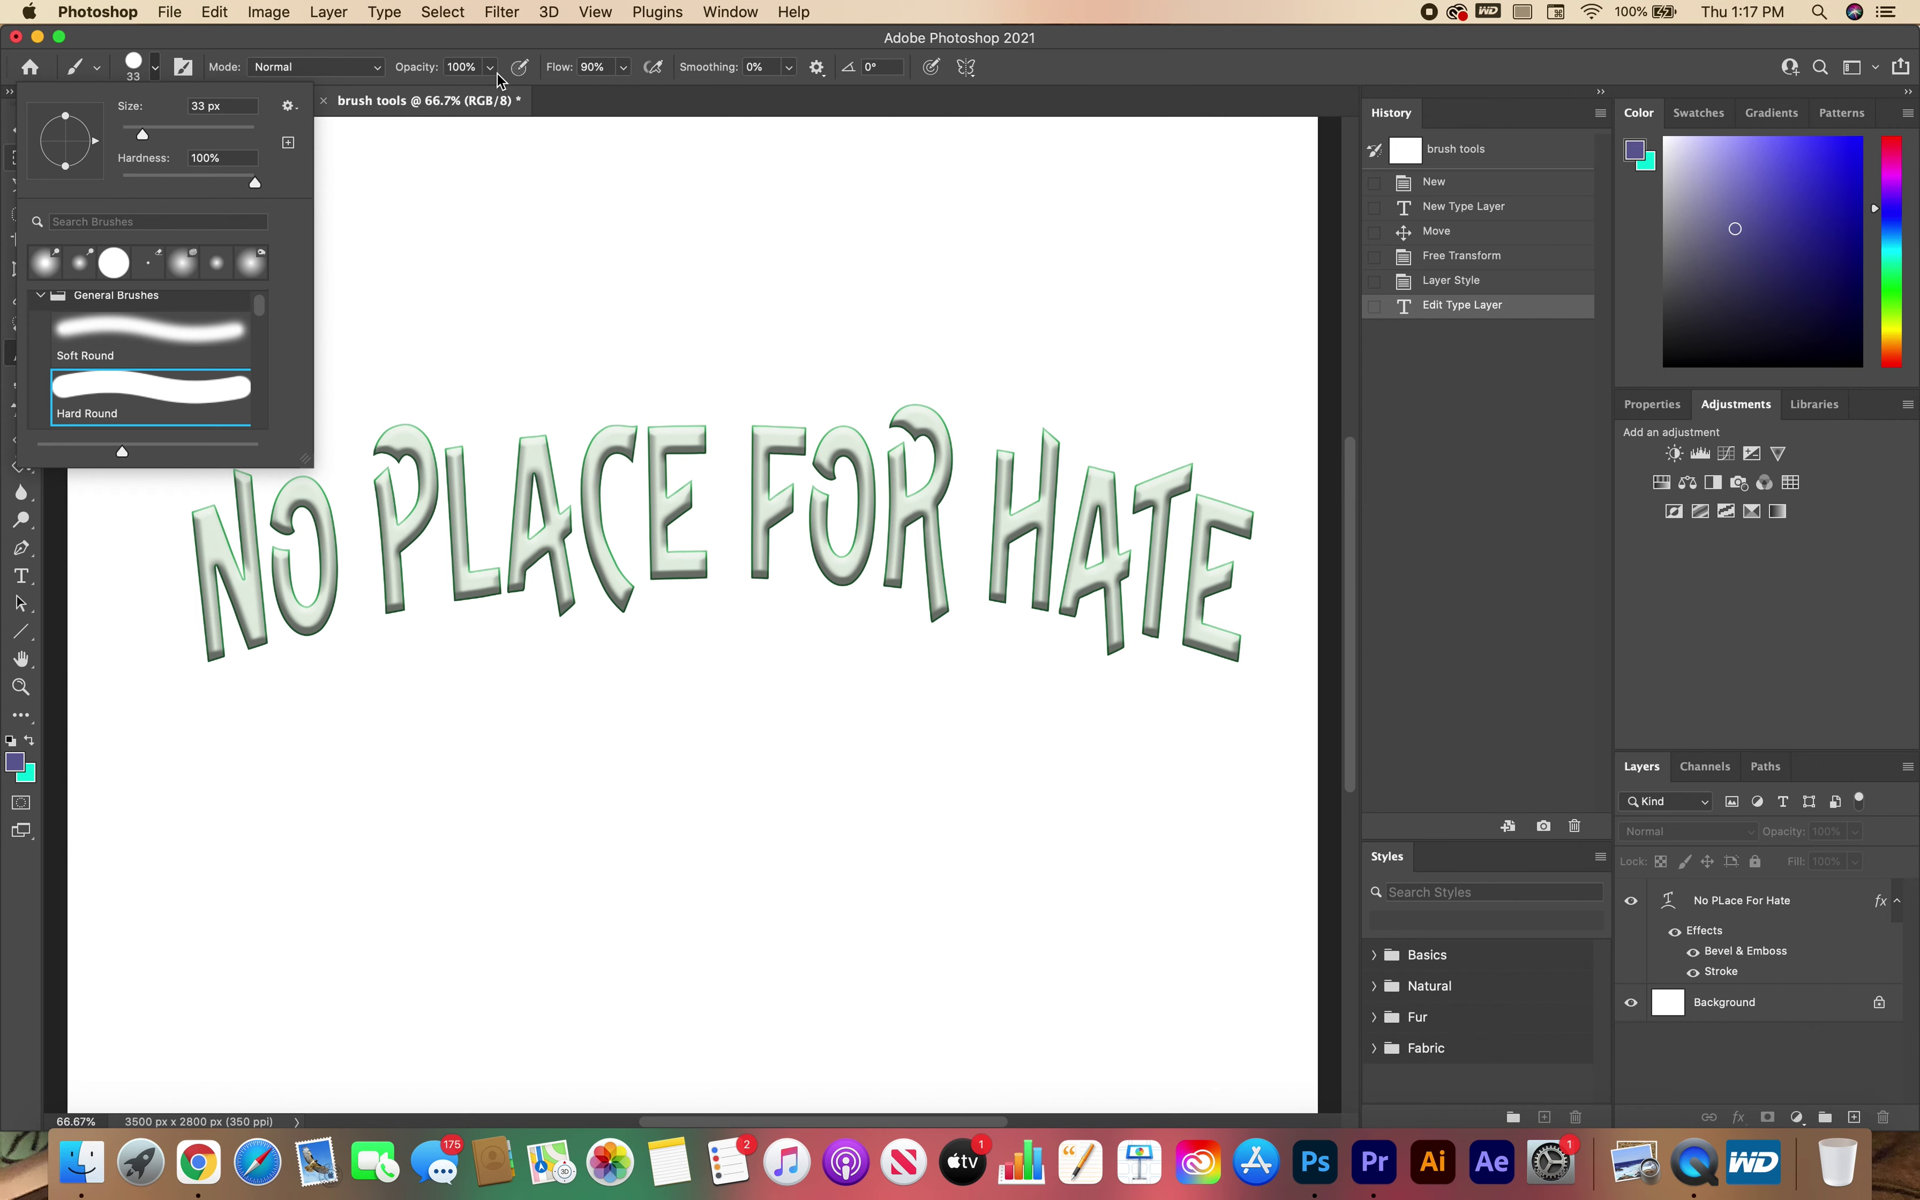
left_click(536, 213)
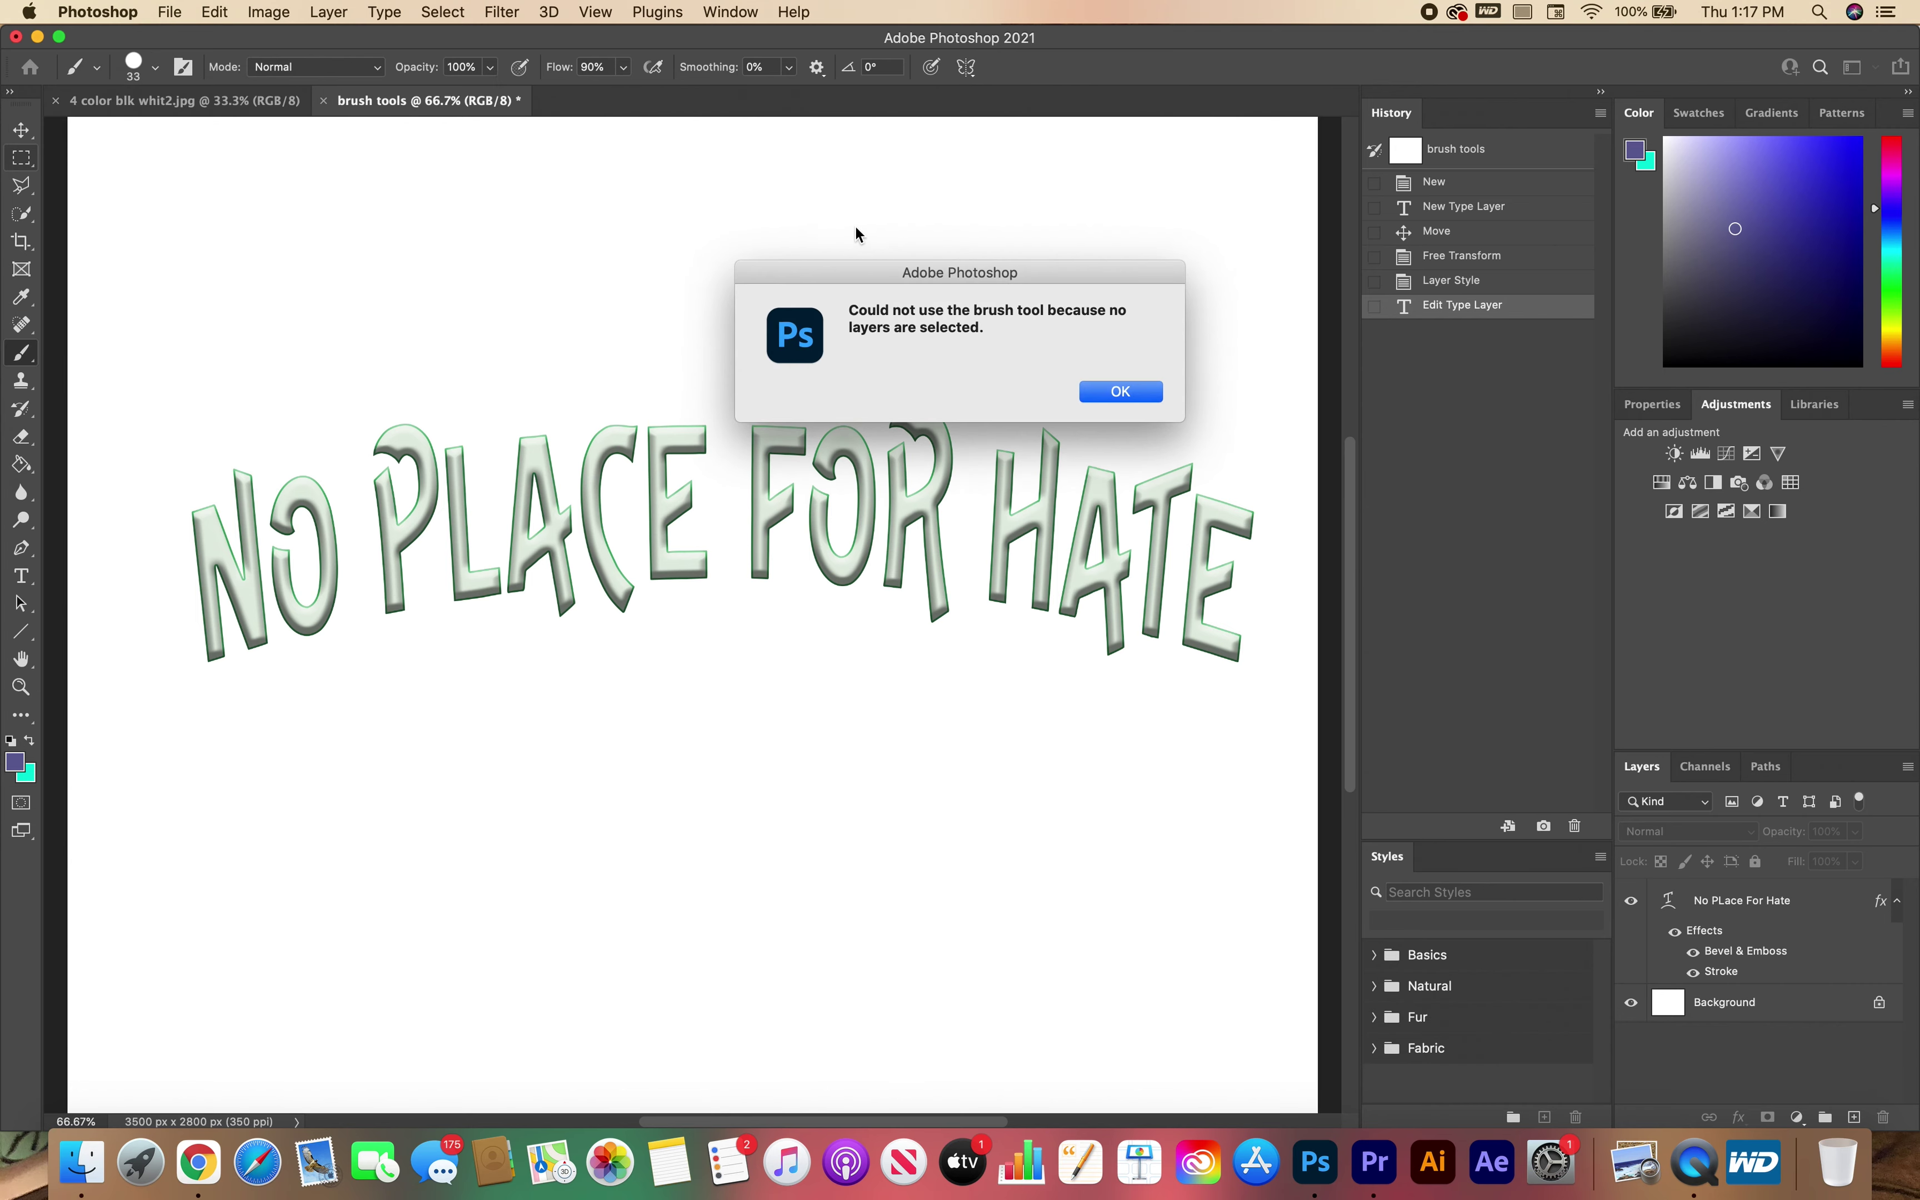
left_click(1147, 390)
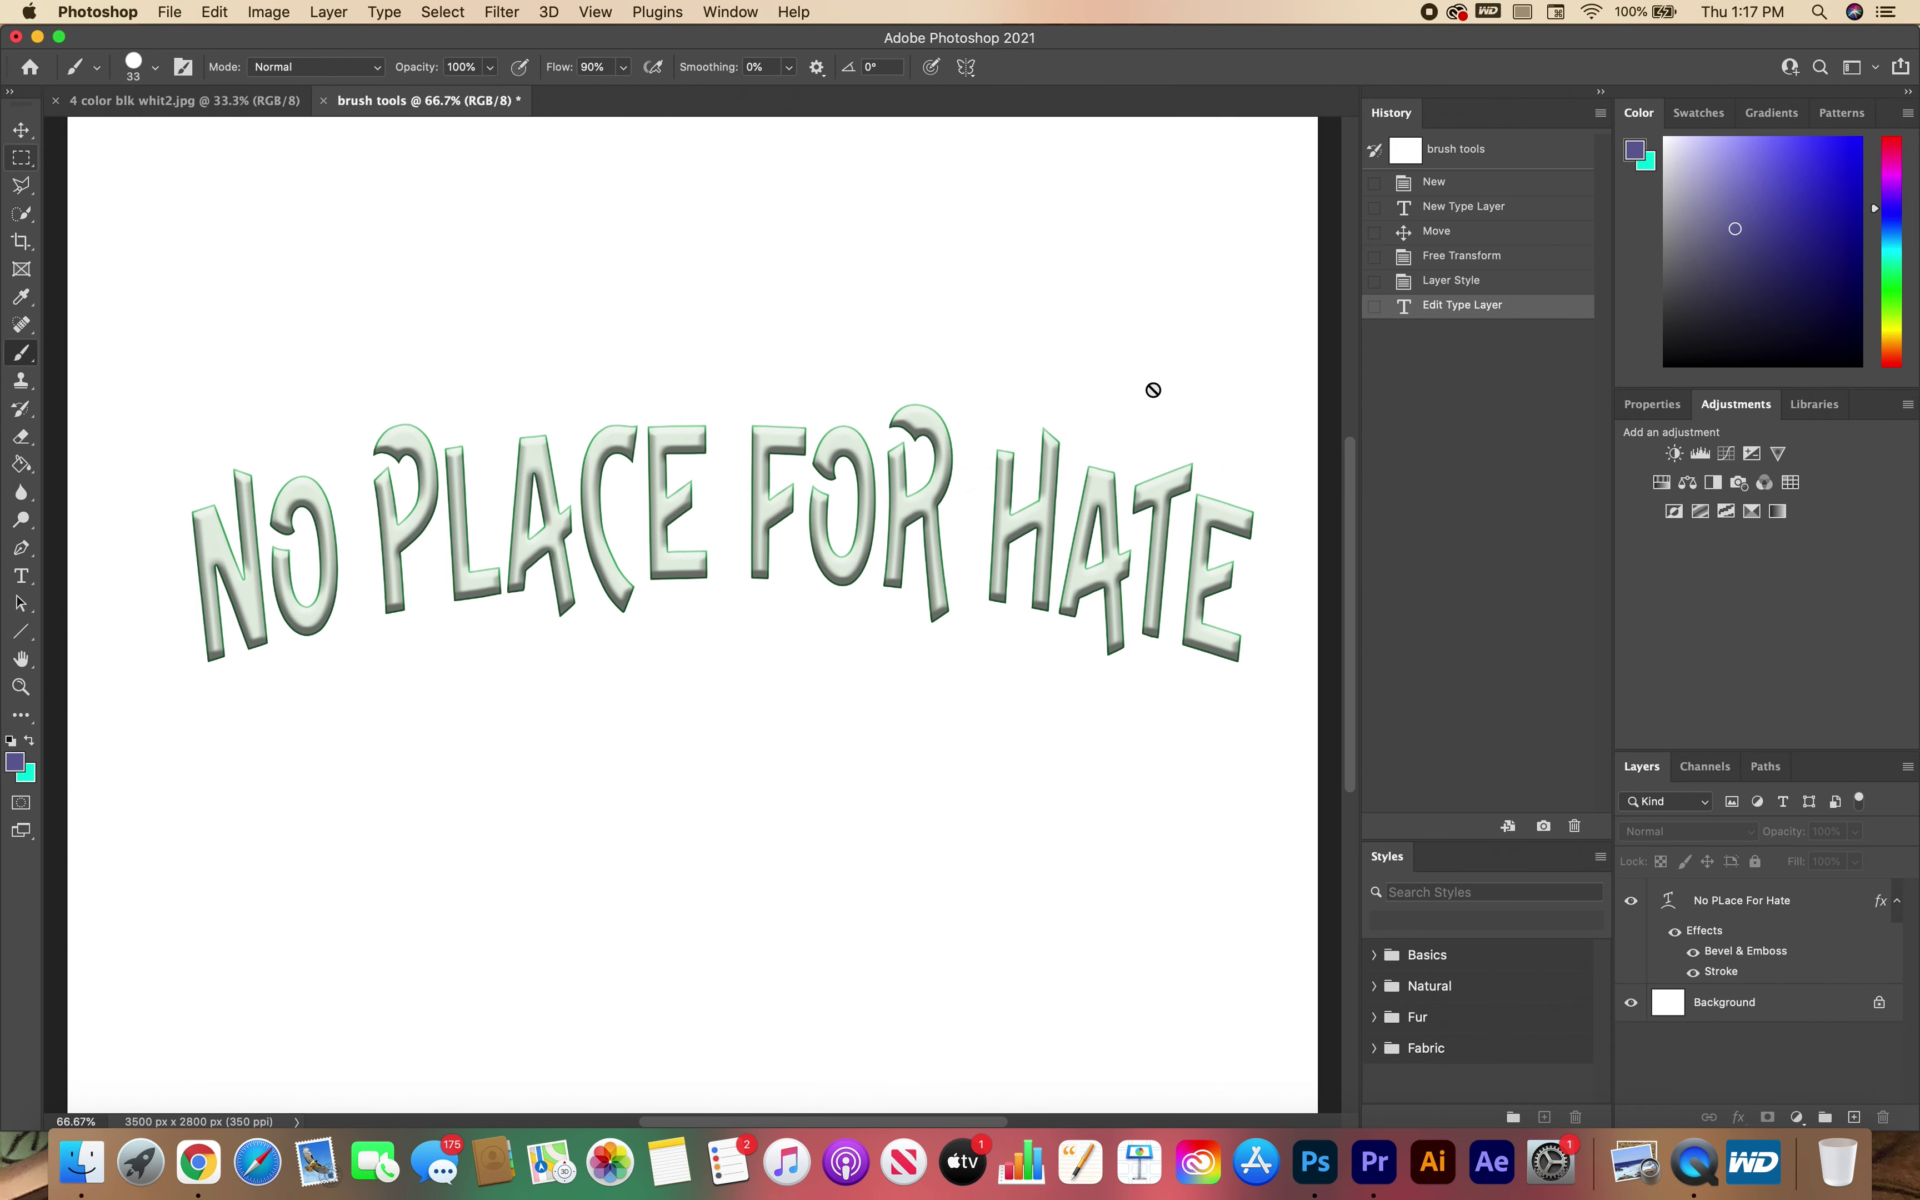
left_click(729, 12)
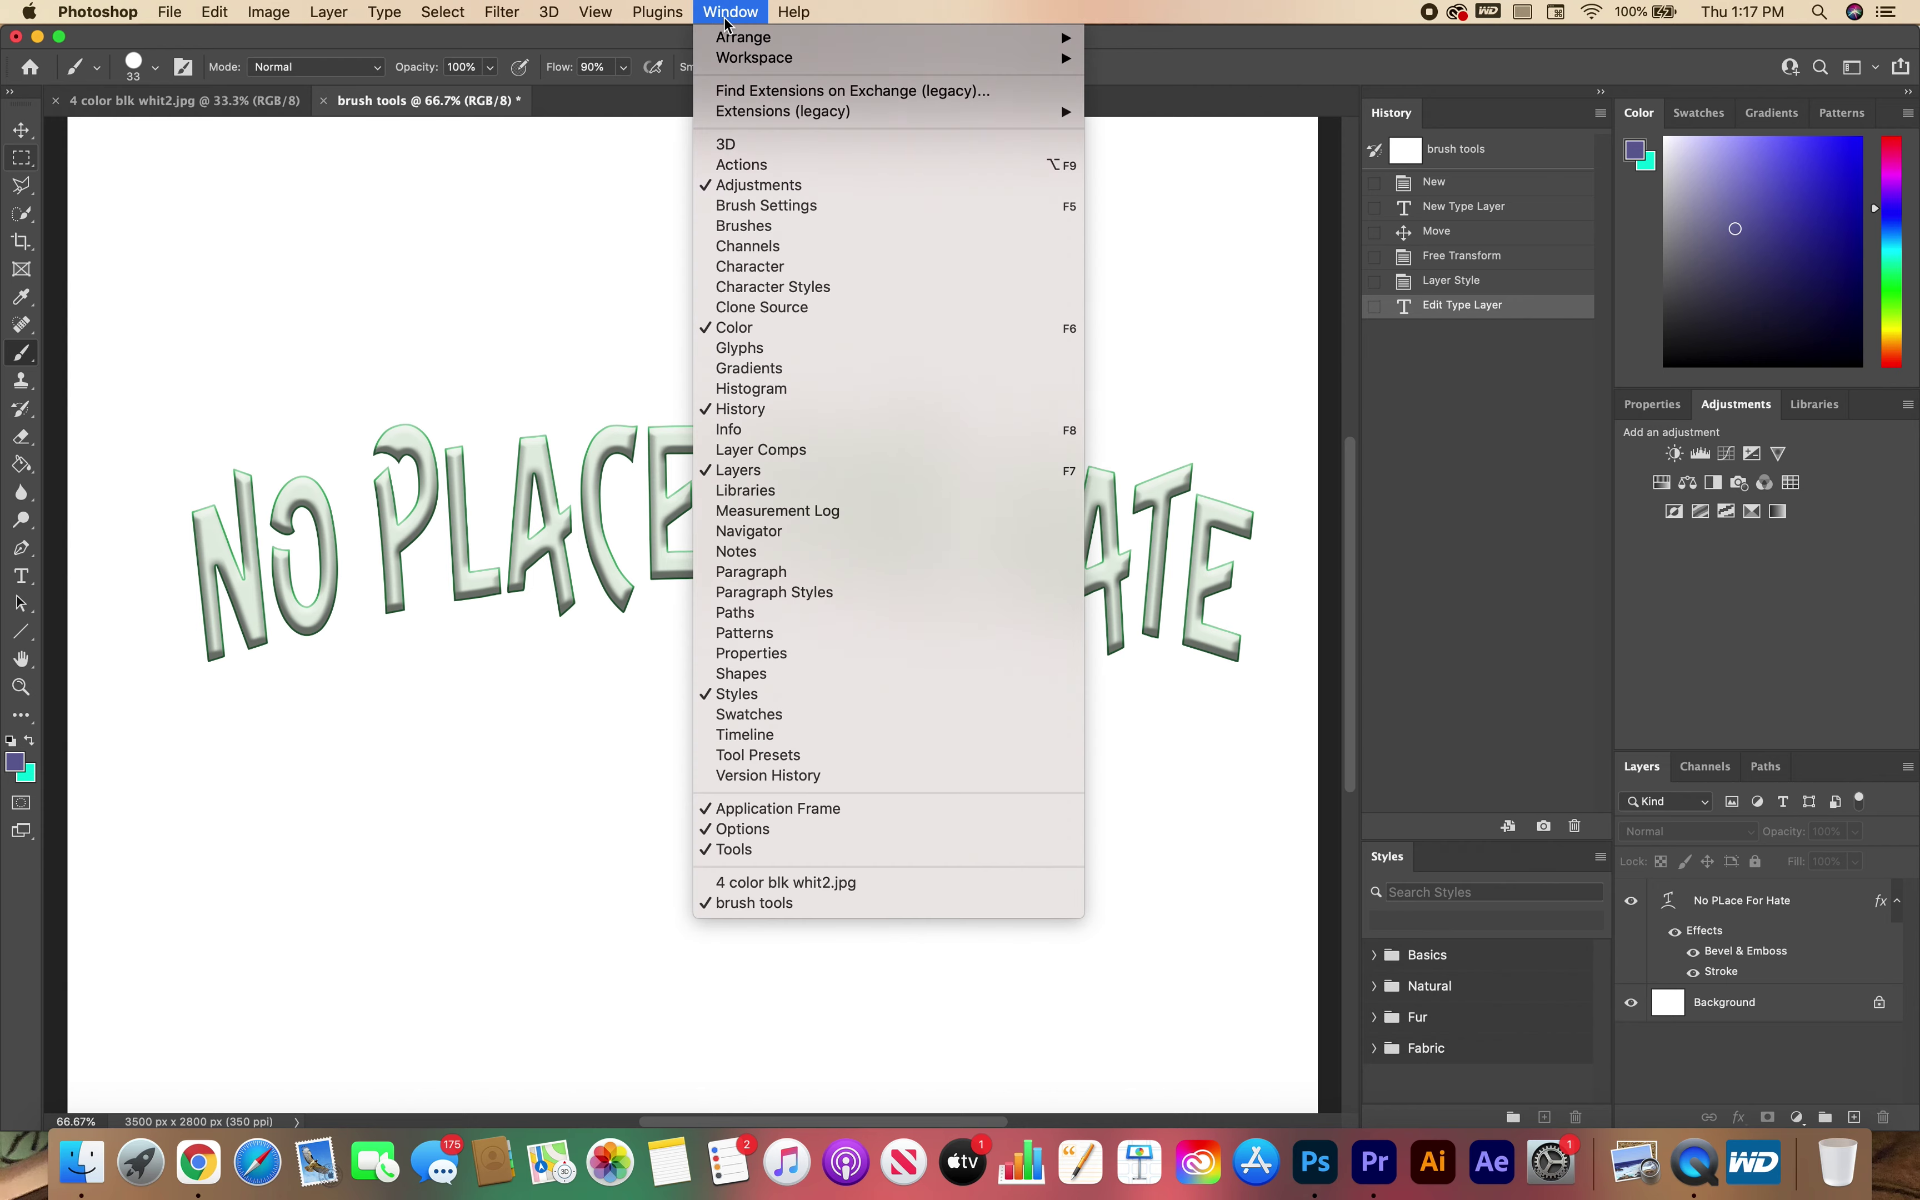
Step: Pick the 174 px 'kyle drag mixed greys' tip in the Brushes panel and target the Background layer
left_click(766, 227)
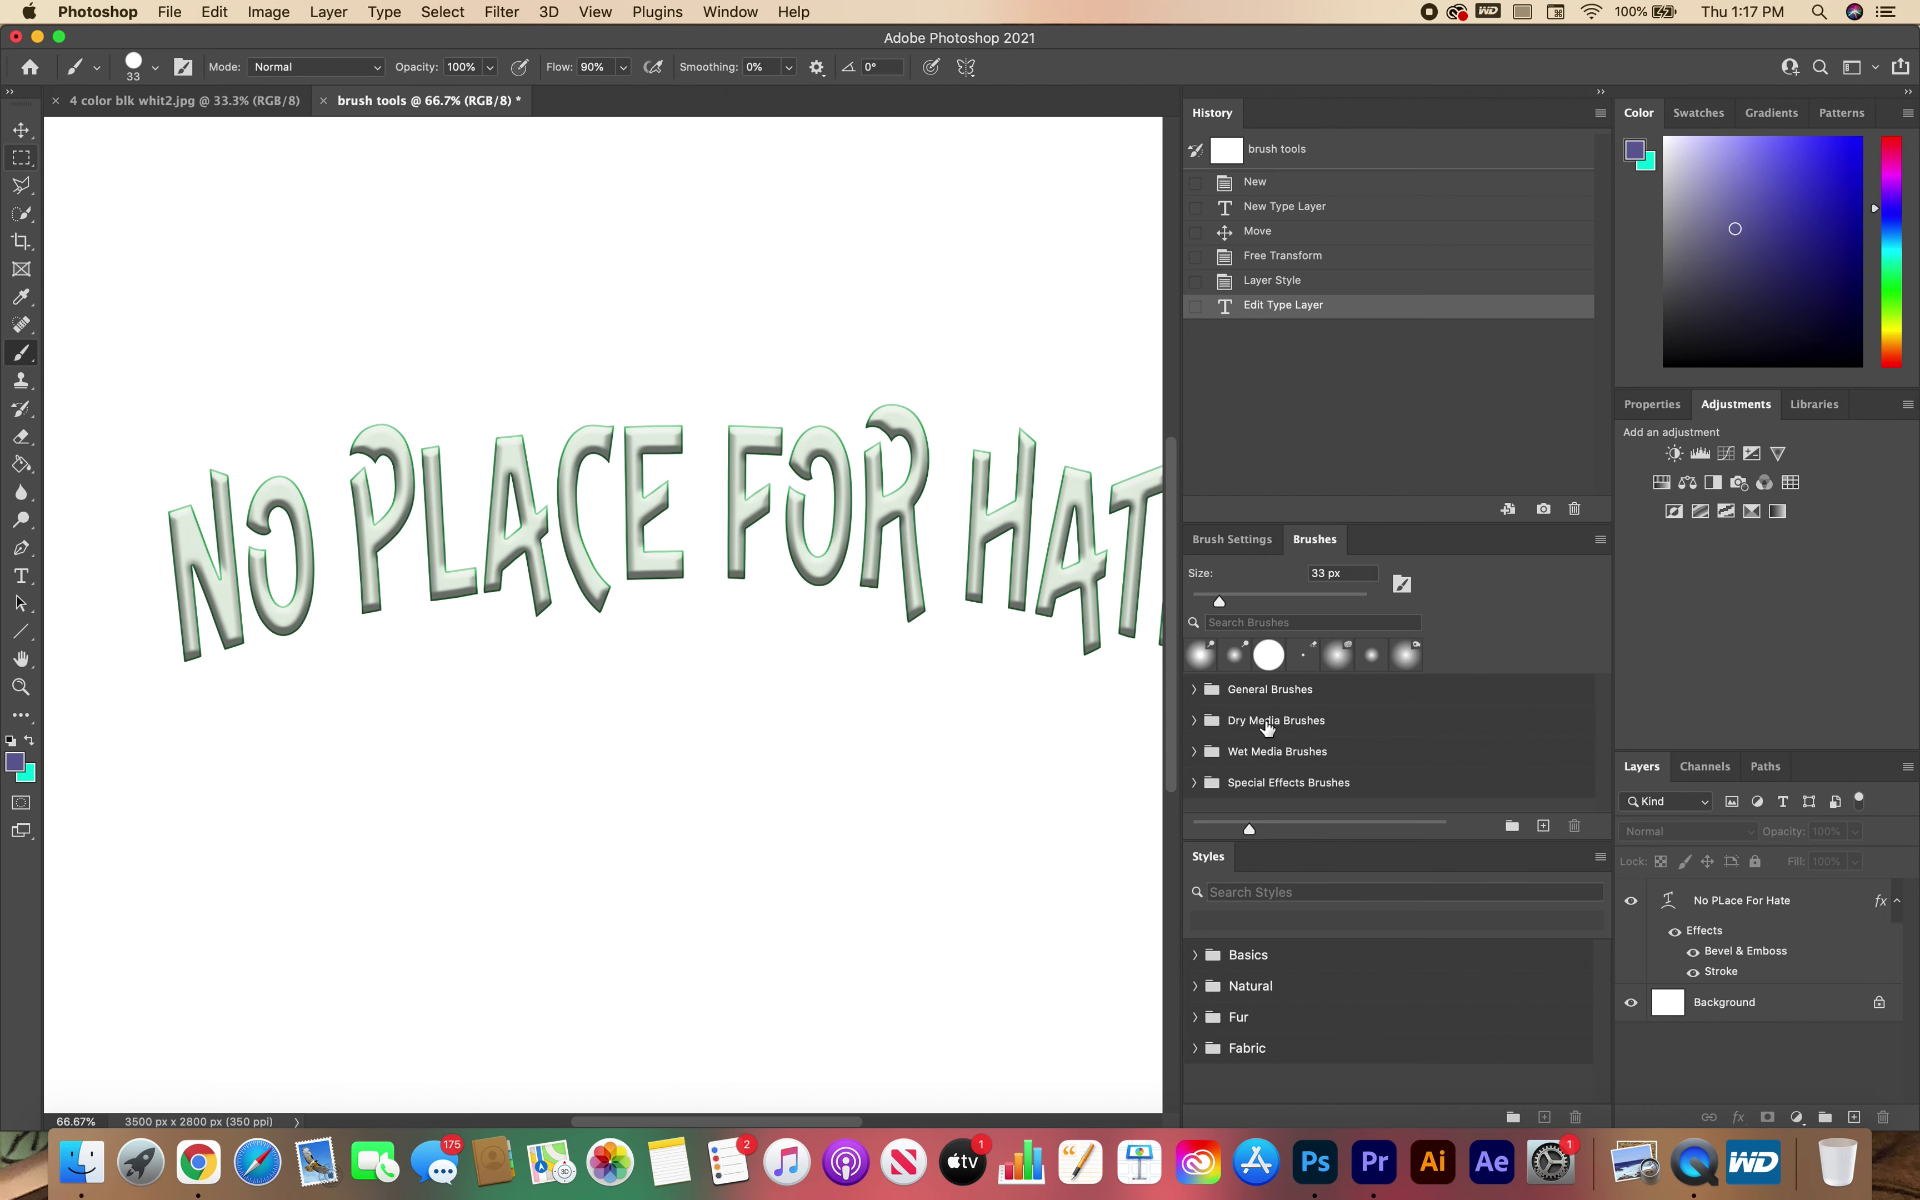
left_click(1236, 540)
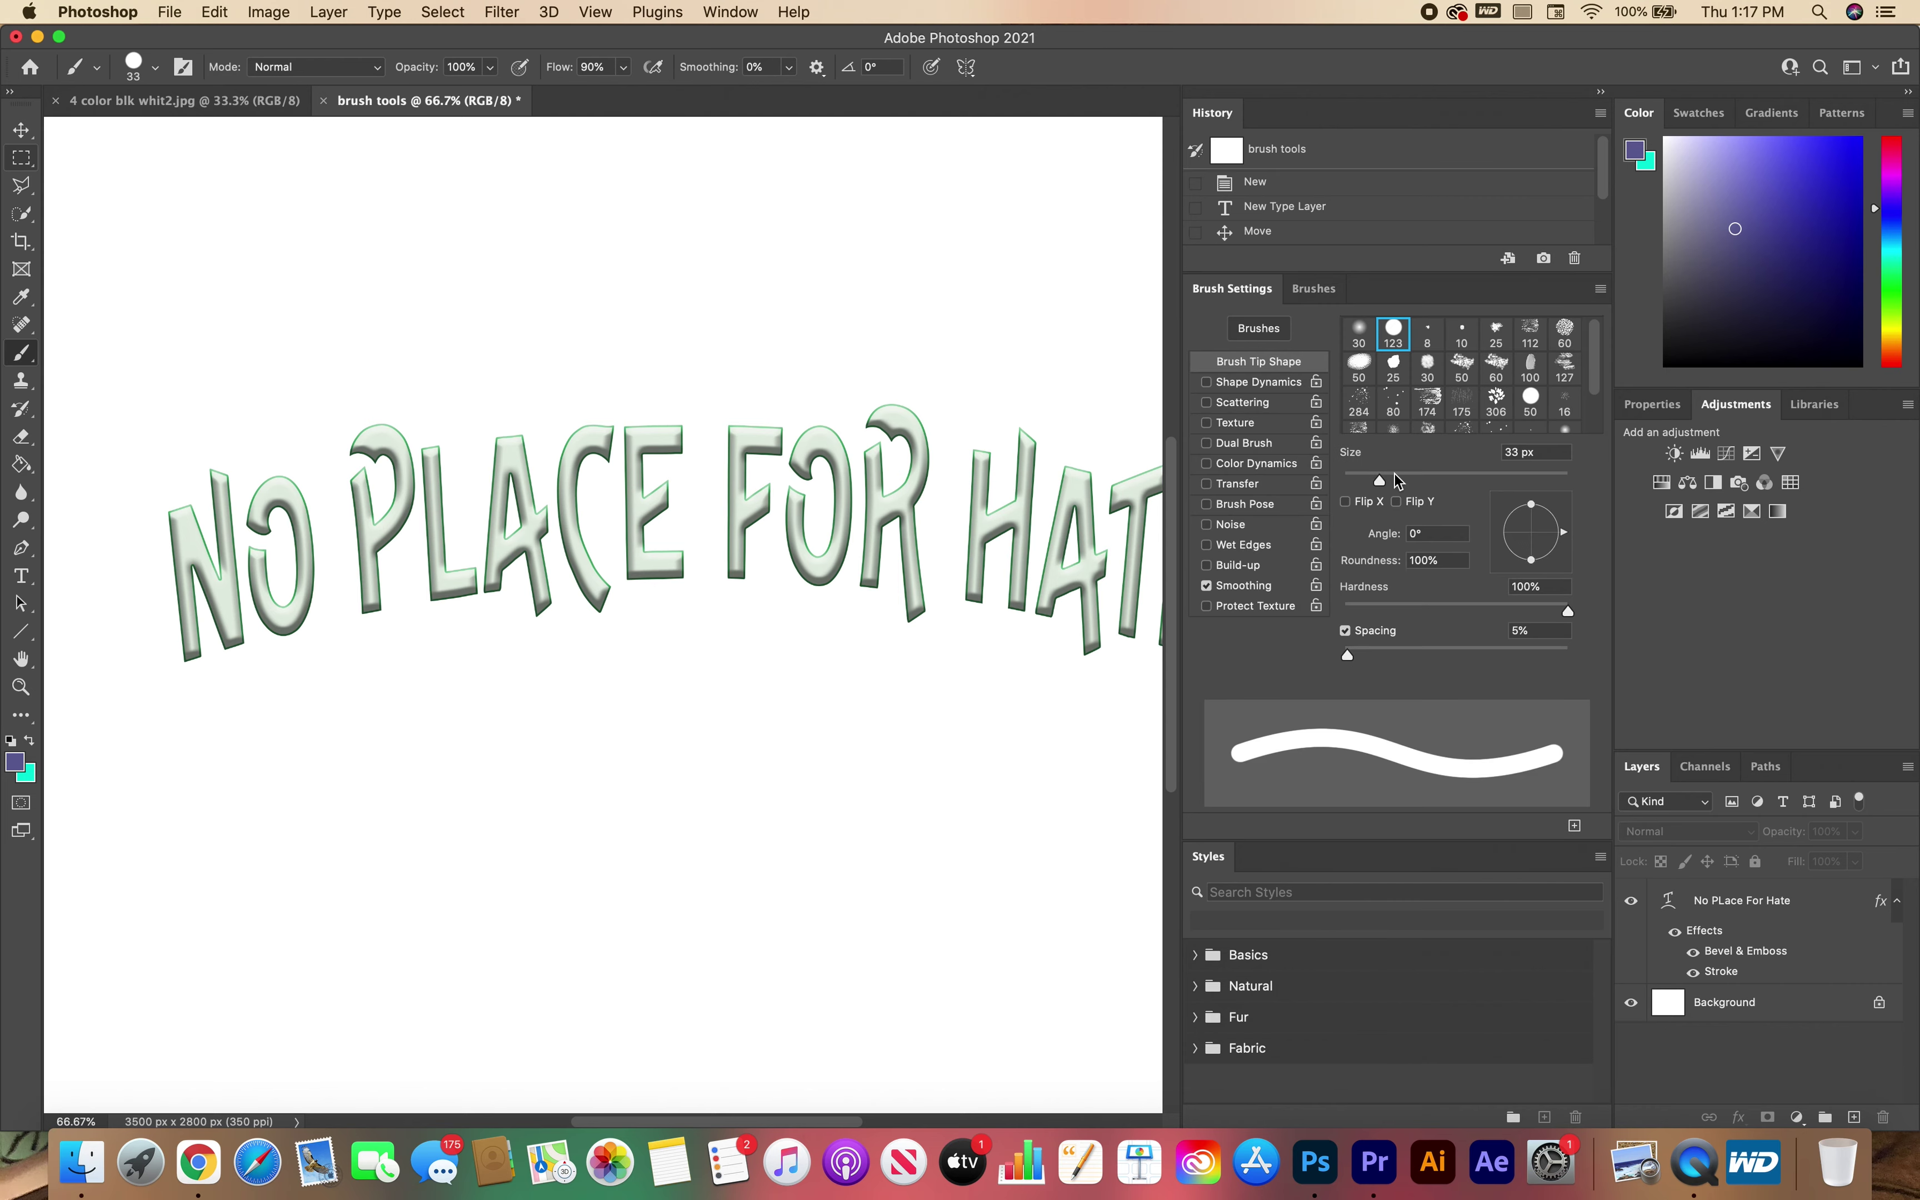
left_click(1328, 289)
left_click(1247, 291)
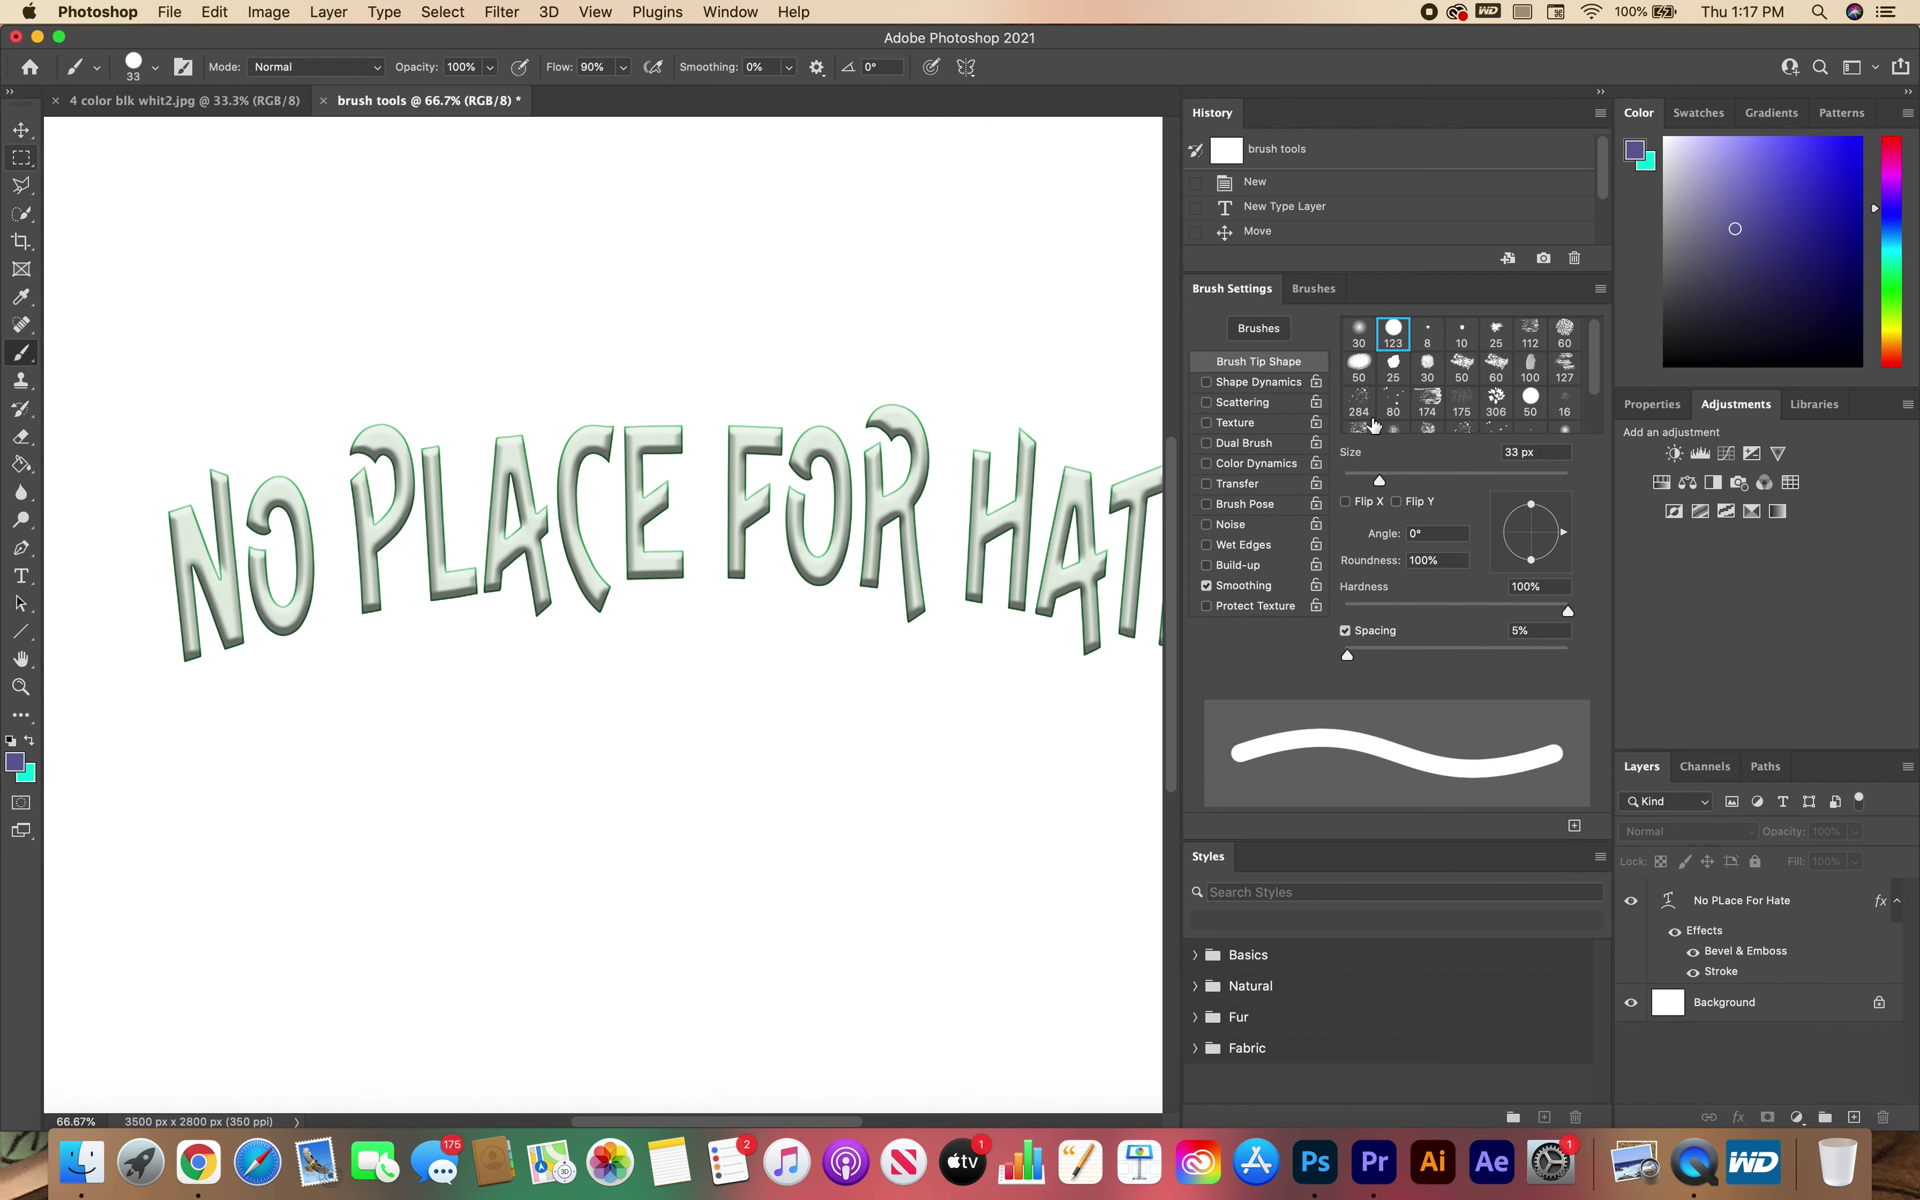
left_click(1428, 402)
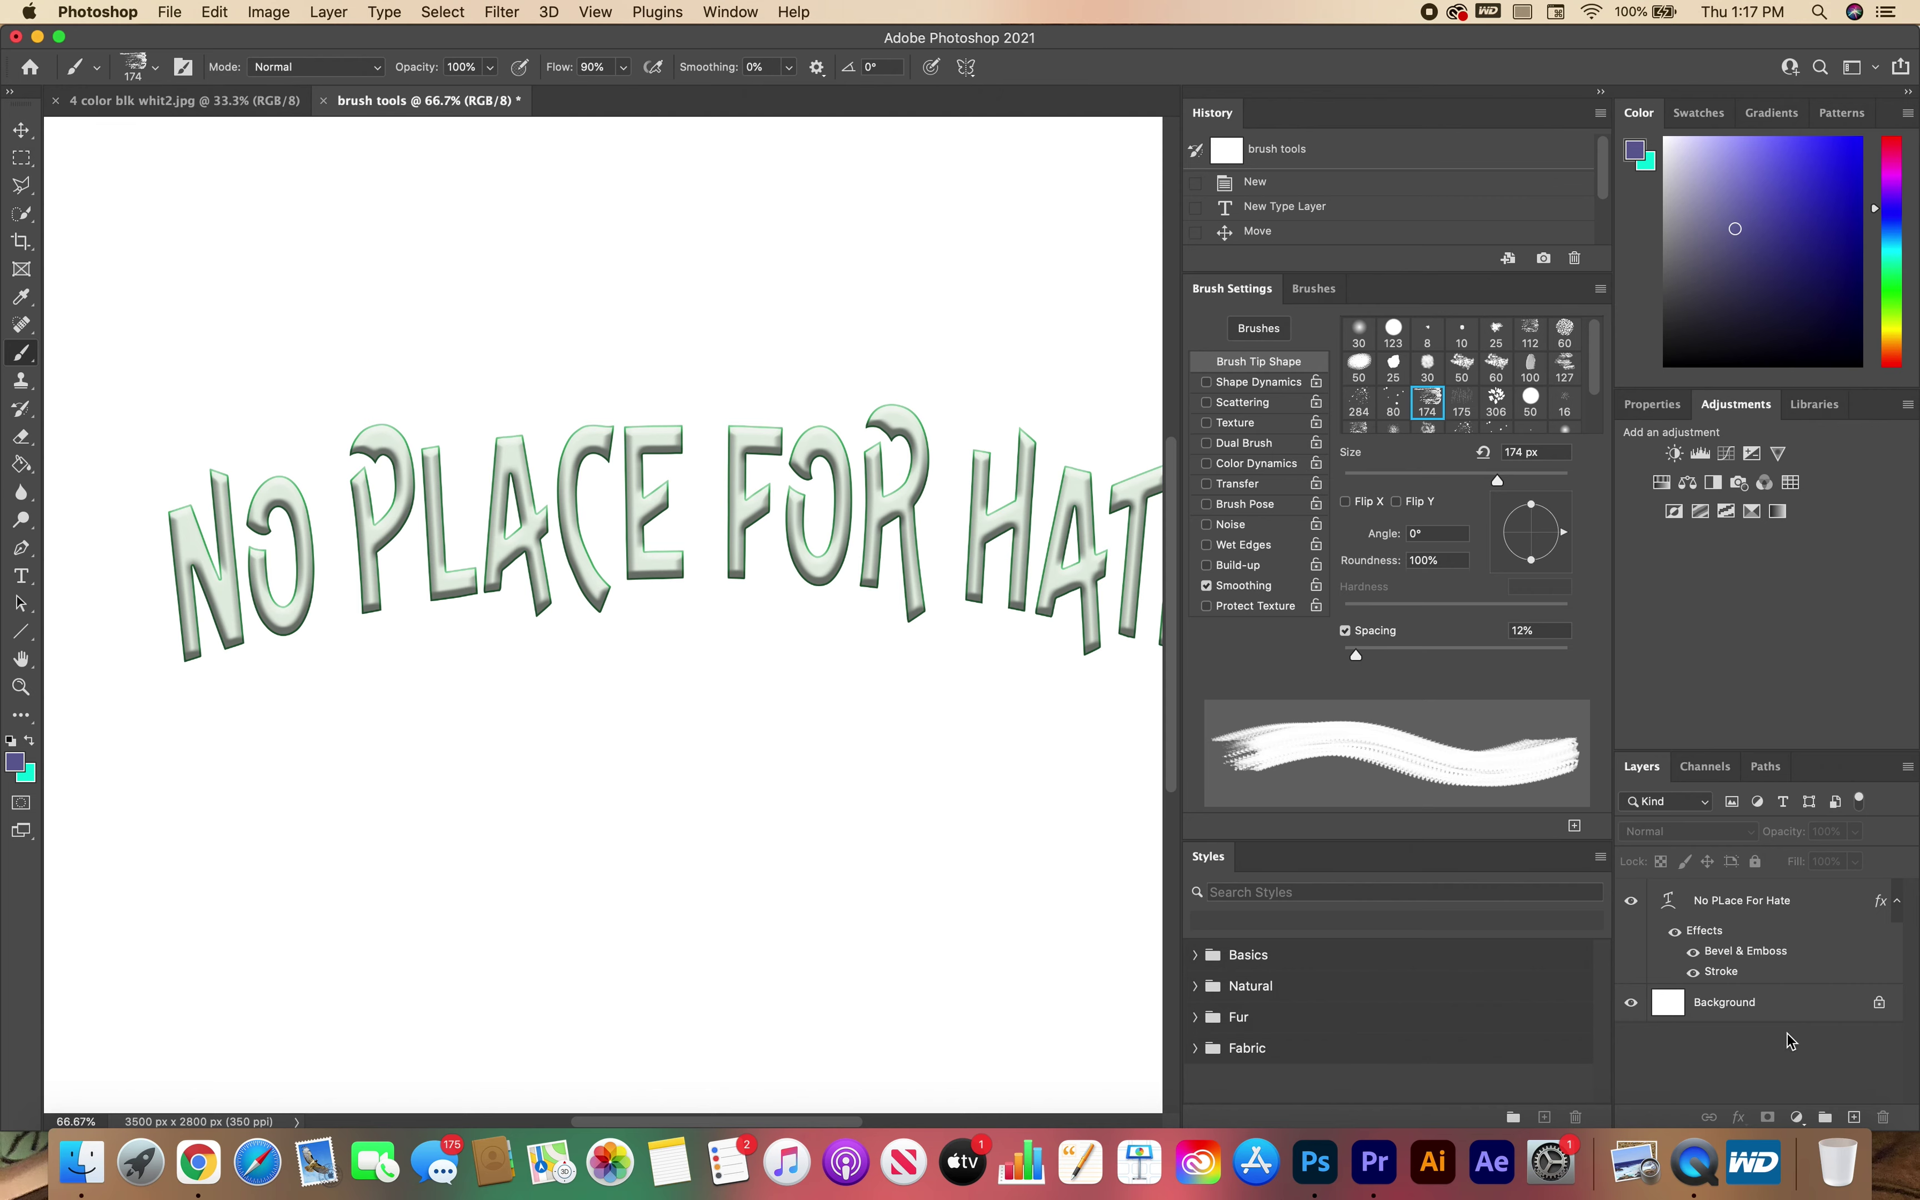
left_click(1736, 1006)
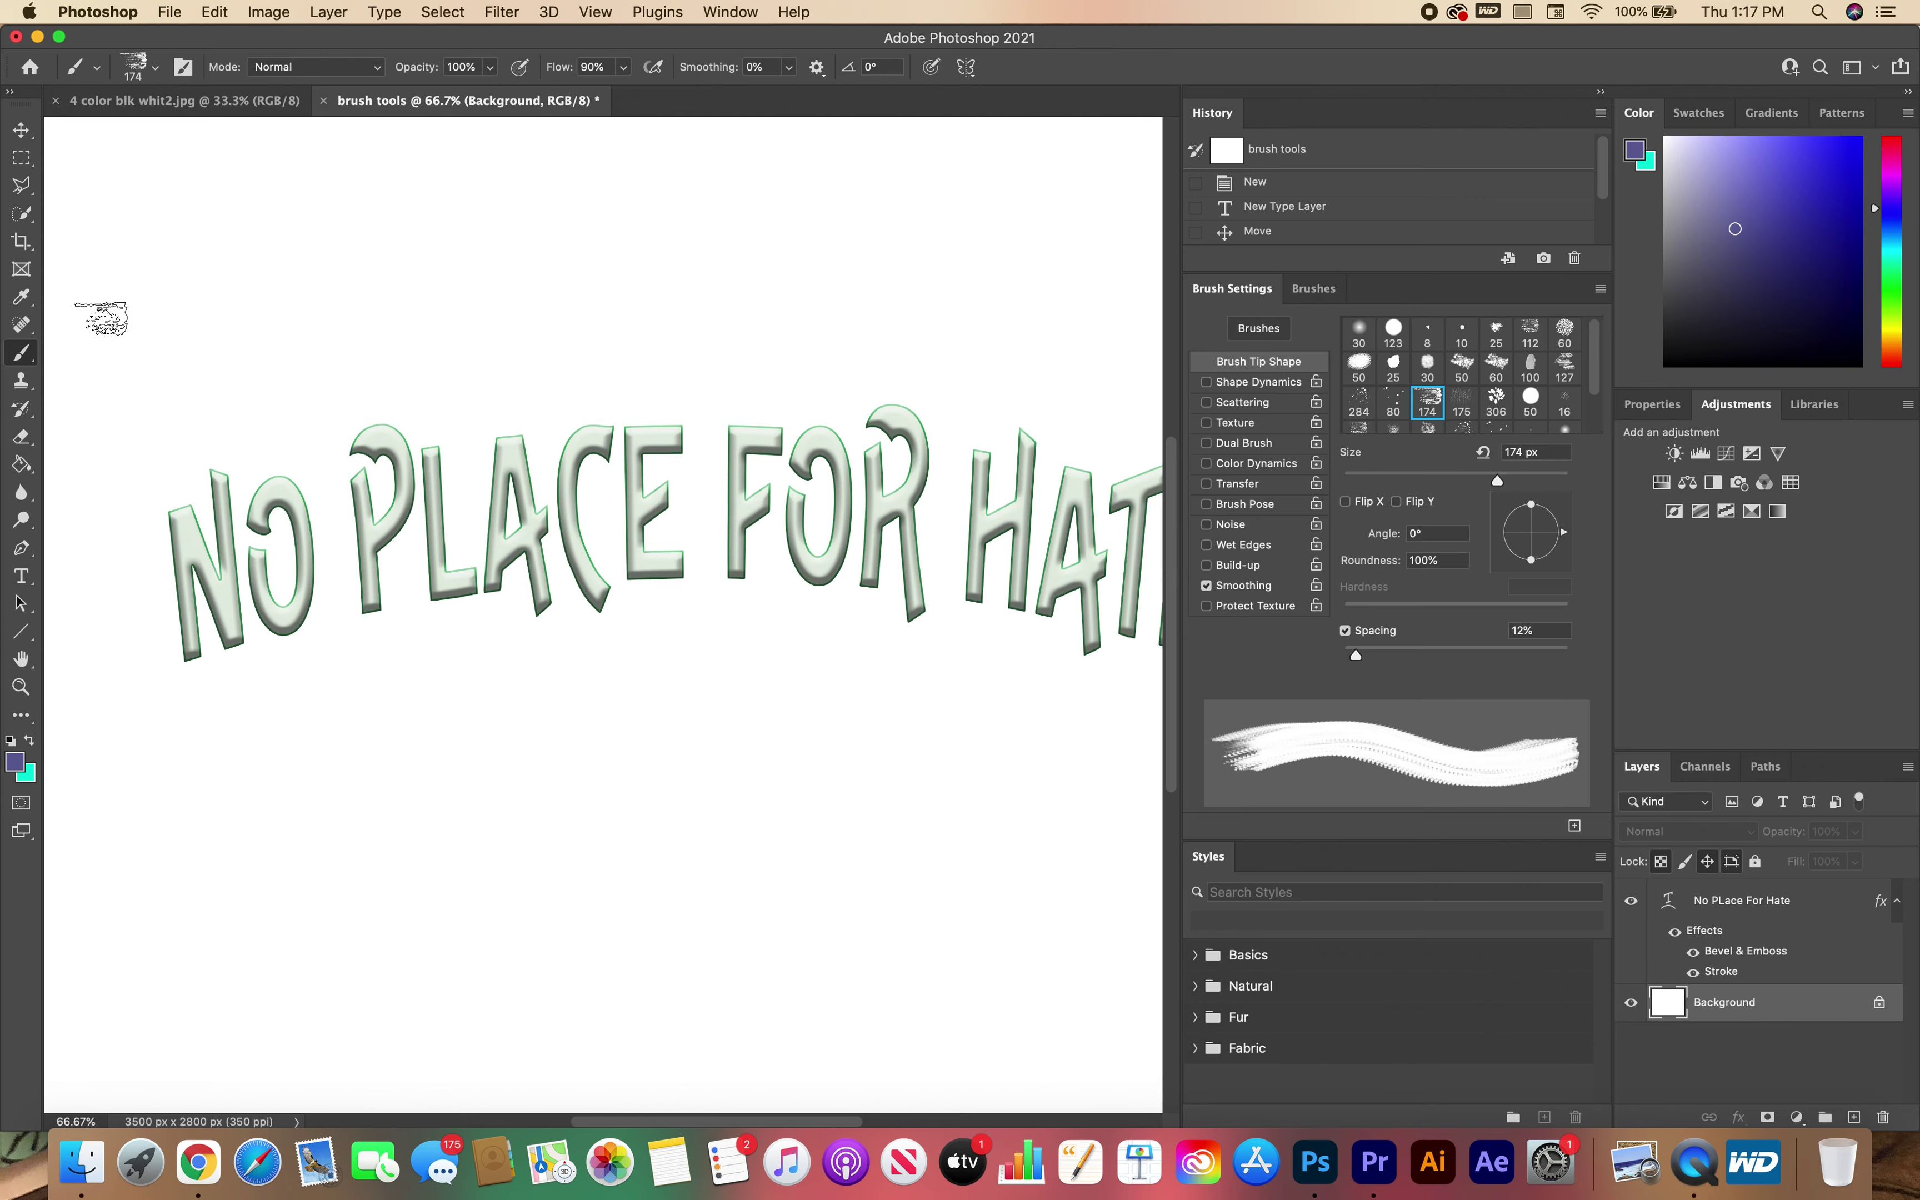
Step: Set the foreground colour to olive and paint two scratchy strokes across the text
left_click(14, 762)
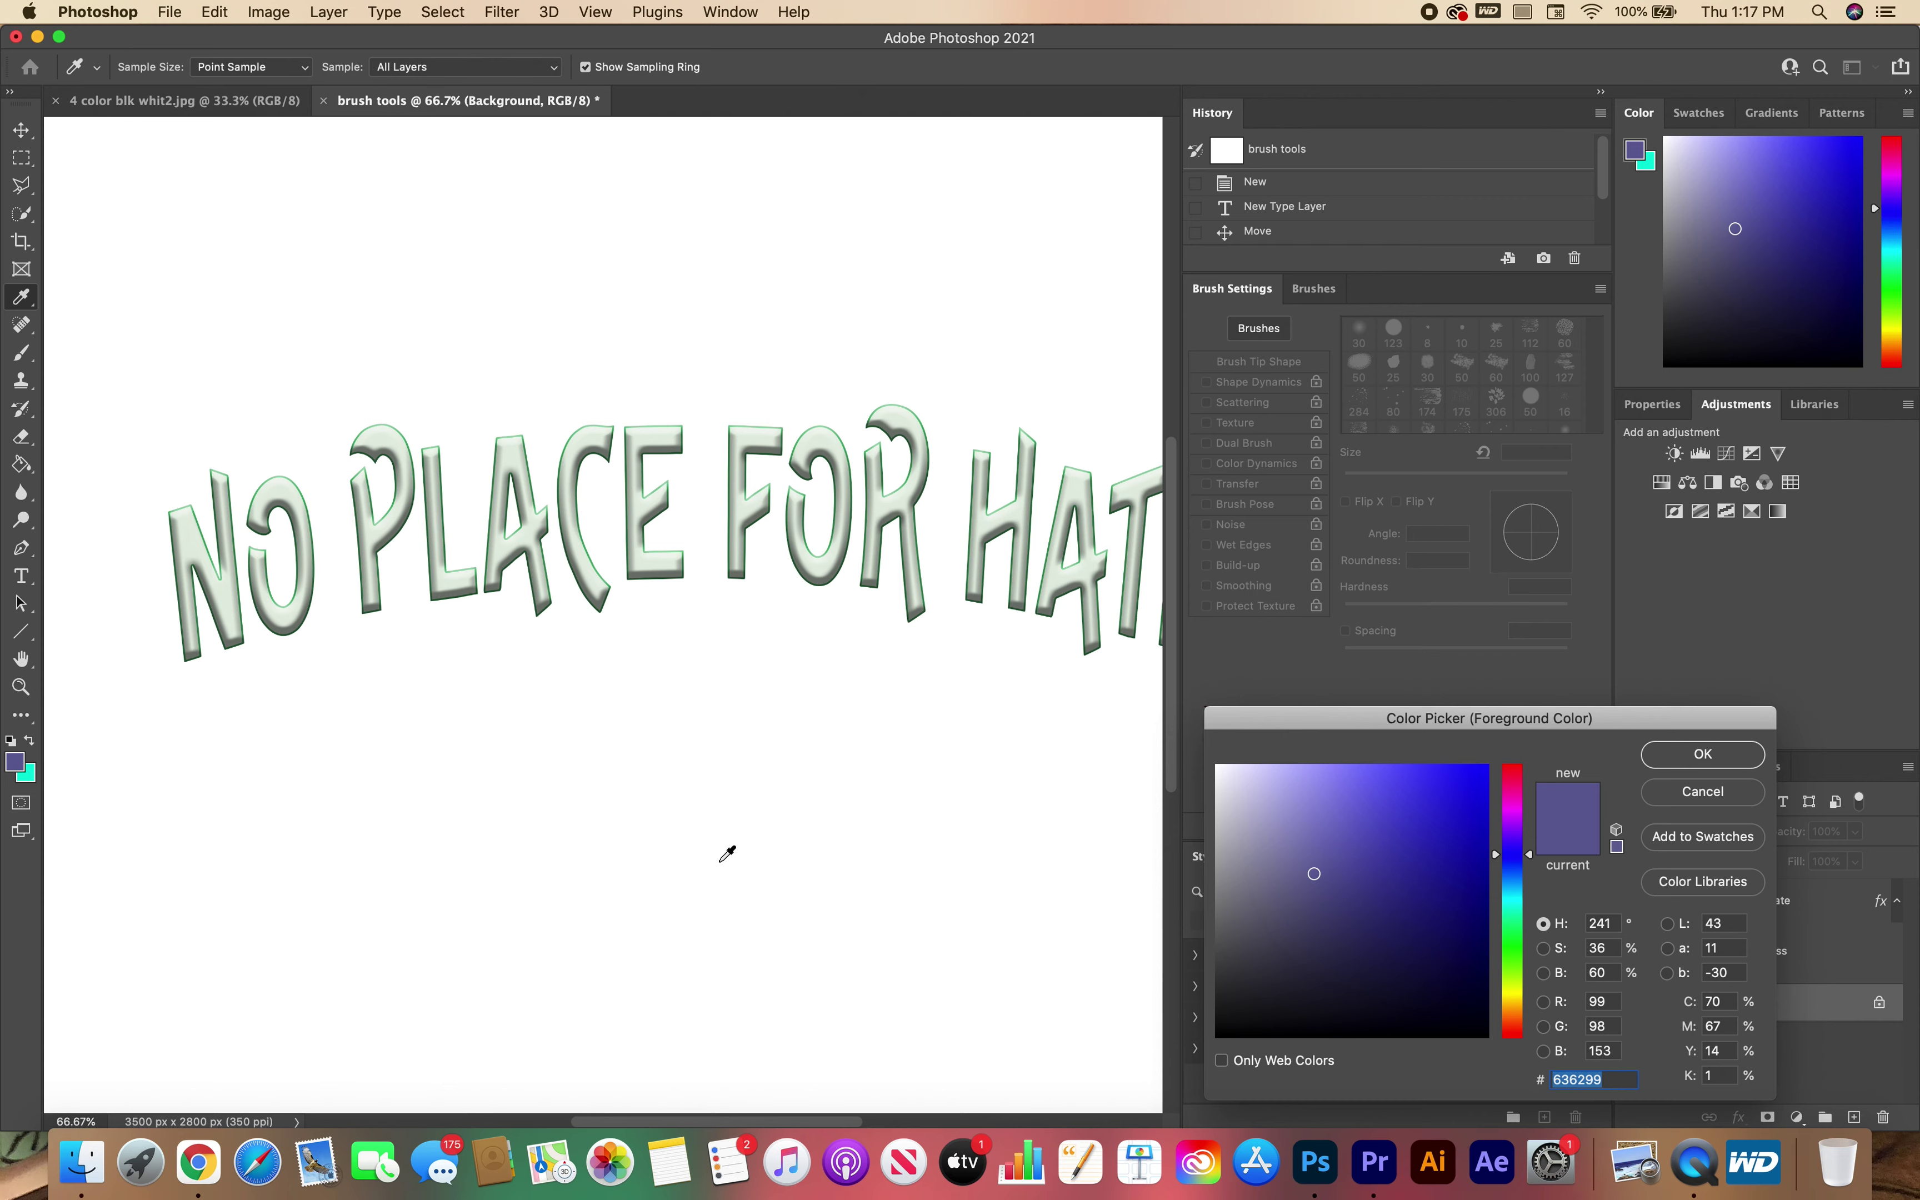
left_click(1523, 947)
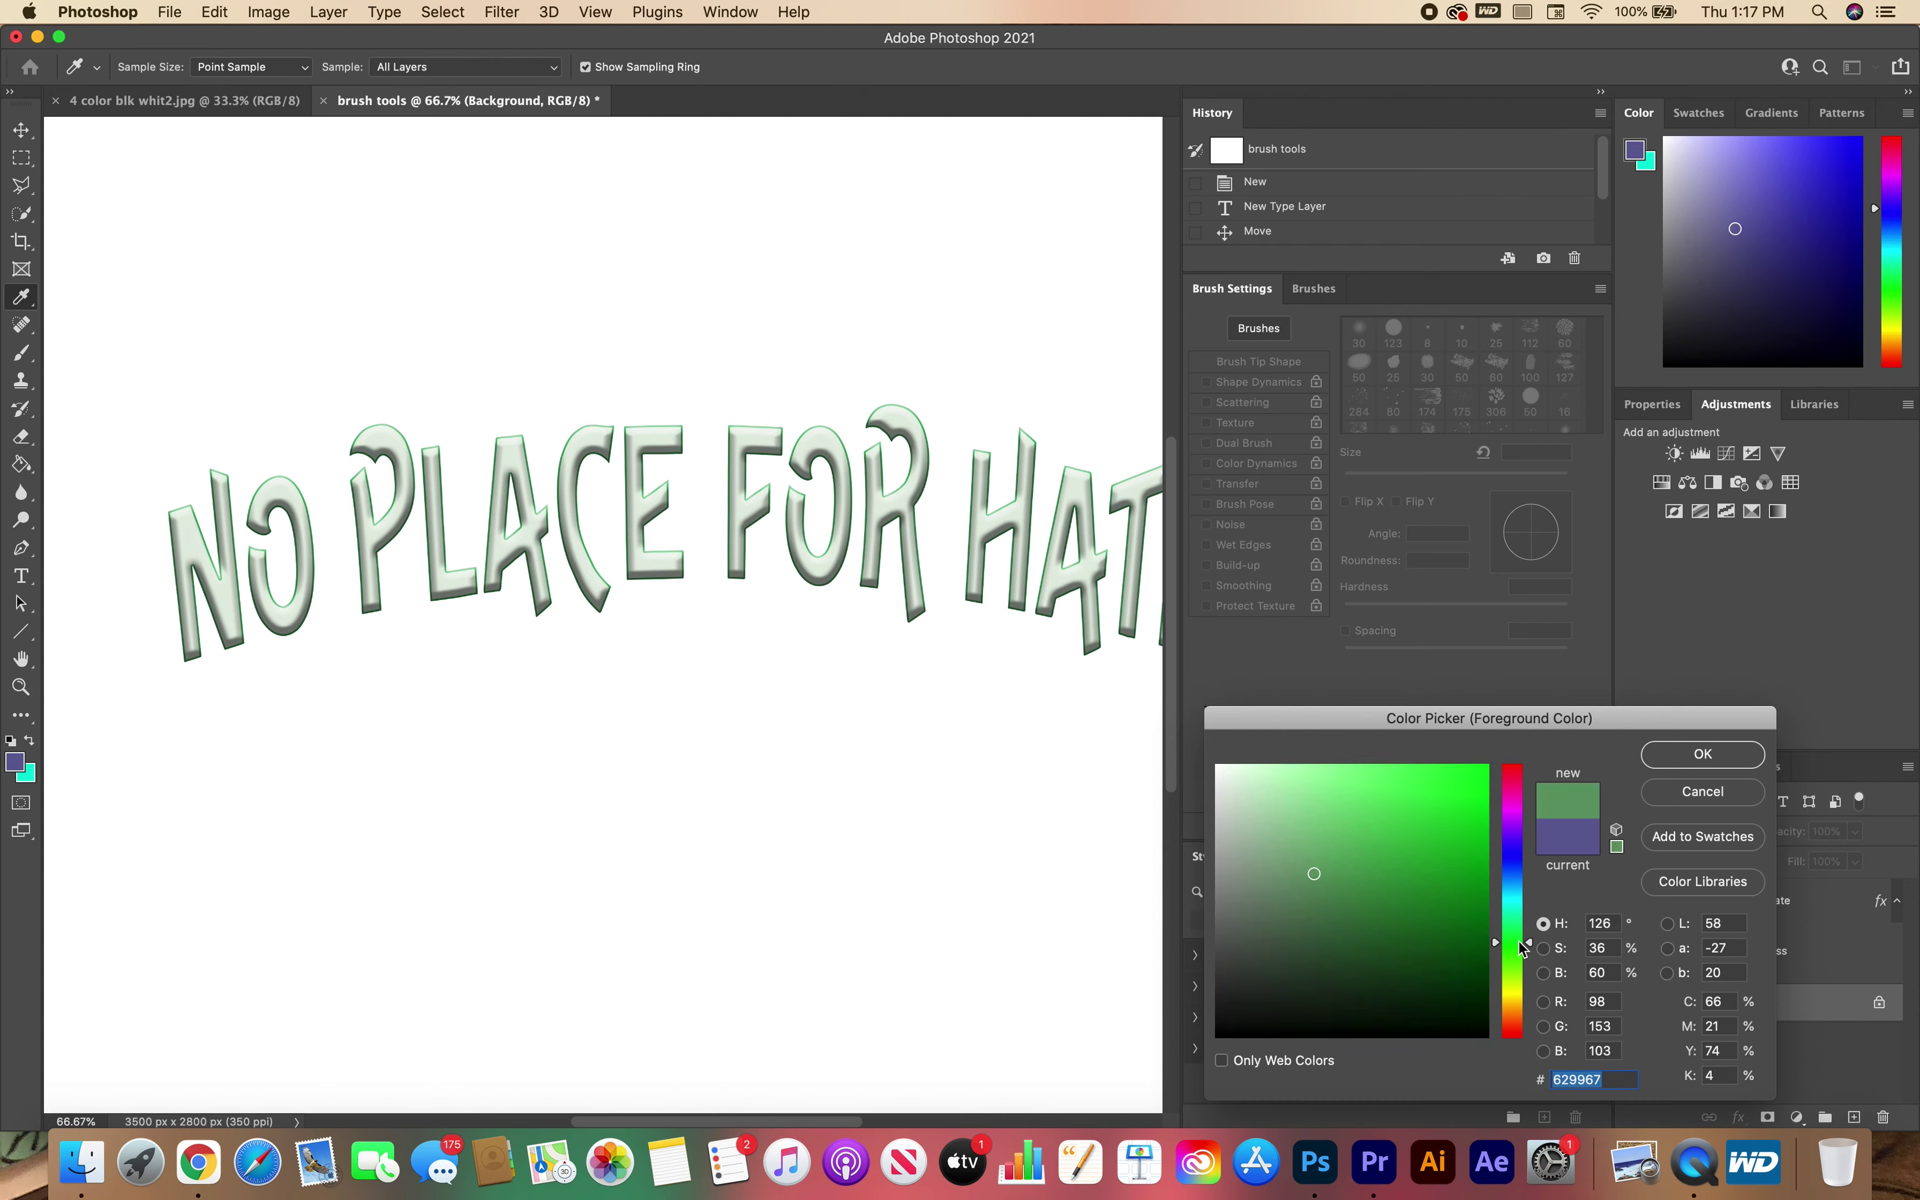
left_click(1514, 990)
left_click(1678, 756)
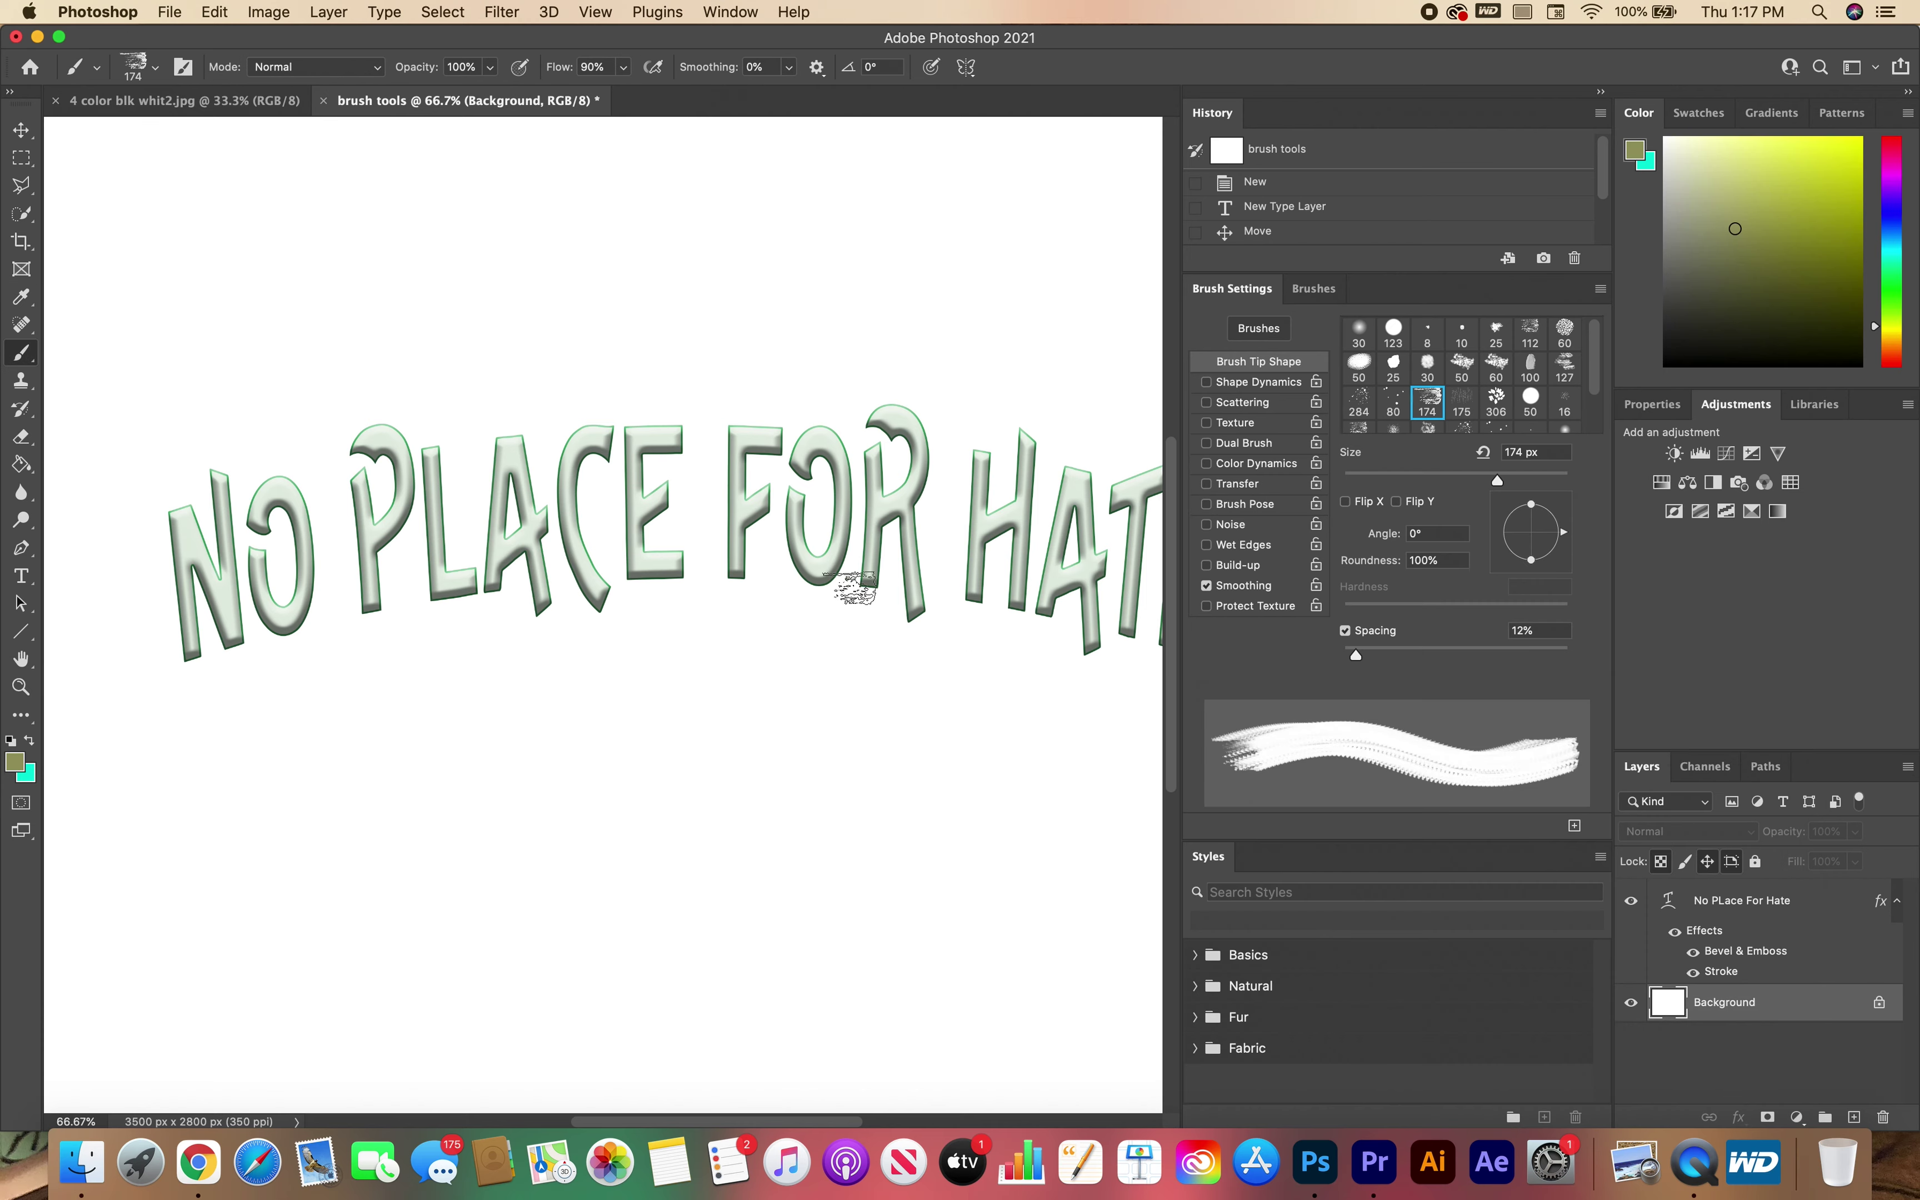
mouse_move(486, 277)
left_mouse_down()
mouse_move(418, 467)
mouse_move(660, 652)
mouse_move(685, 755)
mouse_move(682, 501)
mouse_move(567, 387)
mouse_move(472, 535)
left_mouse_up()
mouse_move(345, 322)
left_mouse_down()
mouse_move(385, 851)
mouse_move(798, 920)
left_mouse_up()
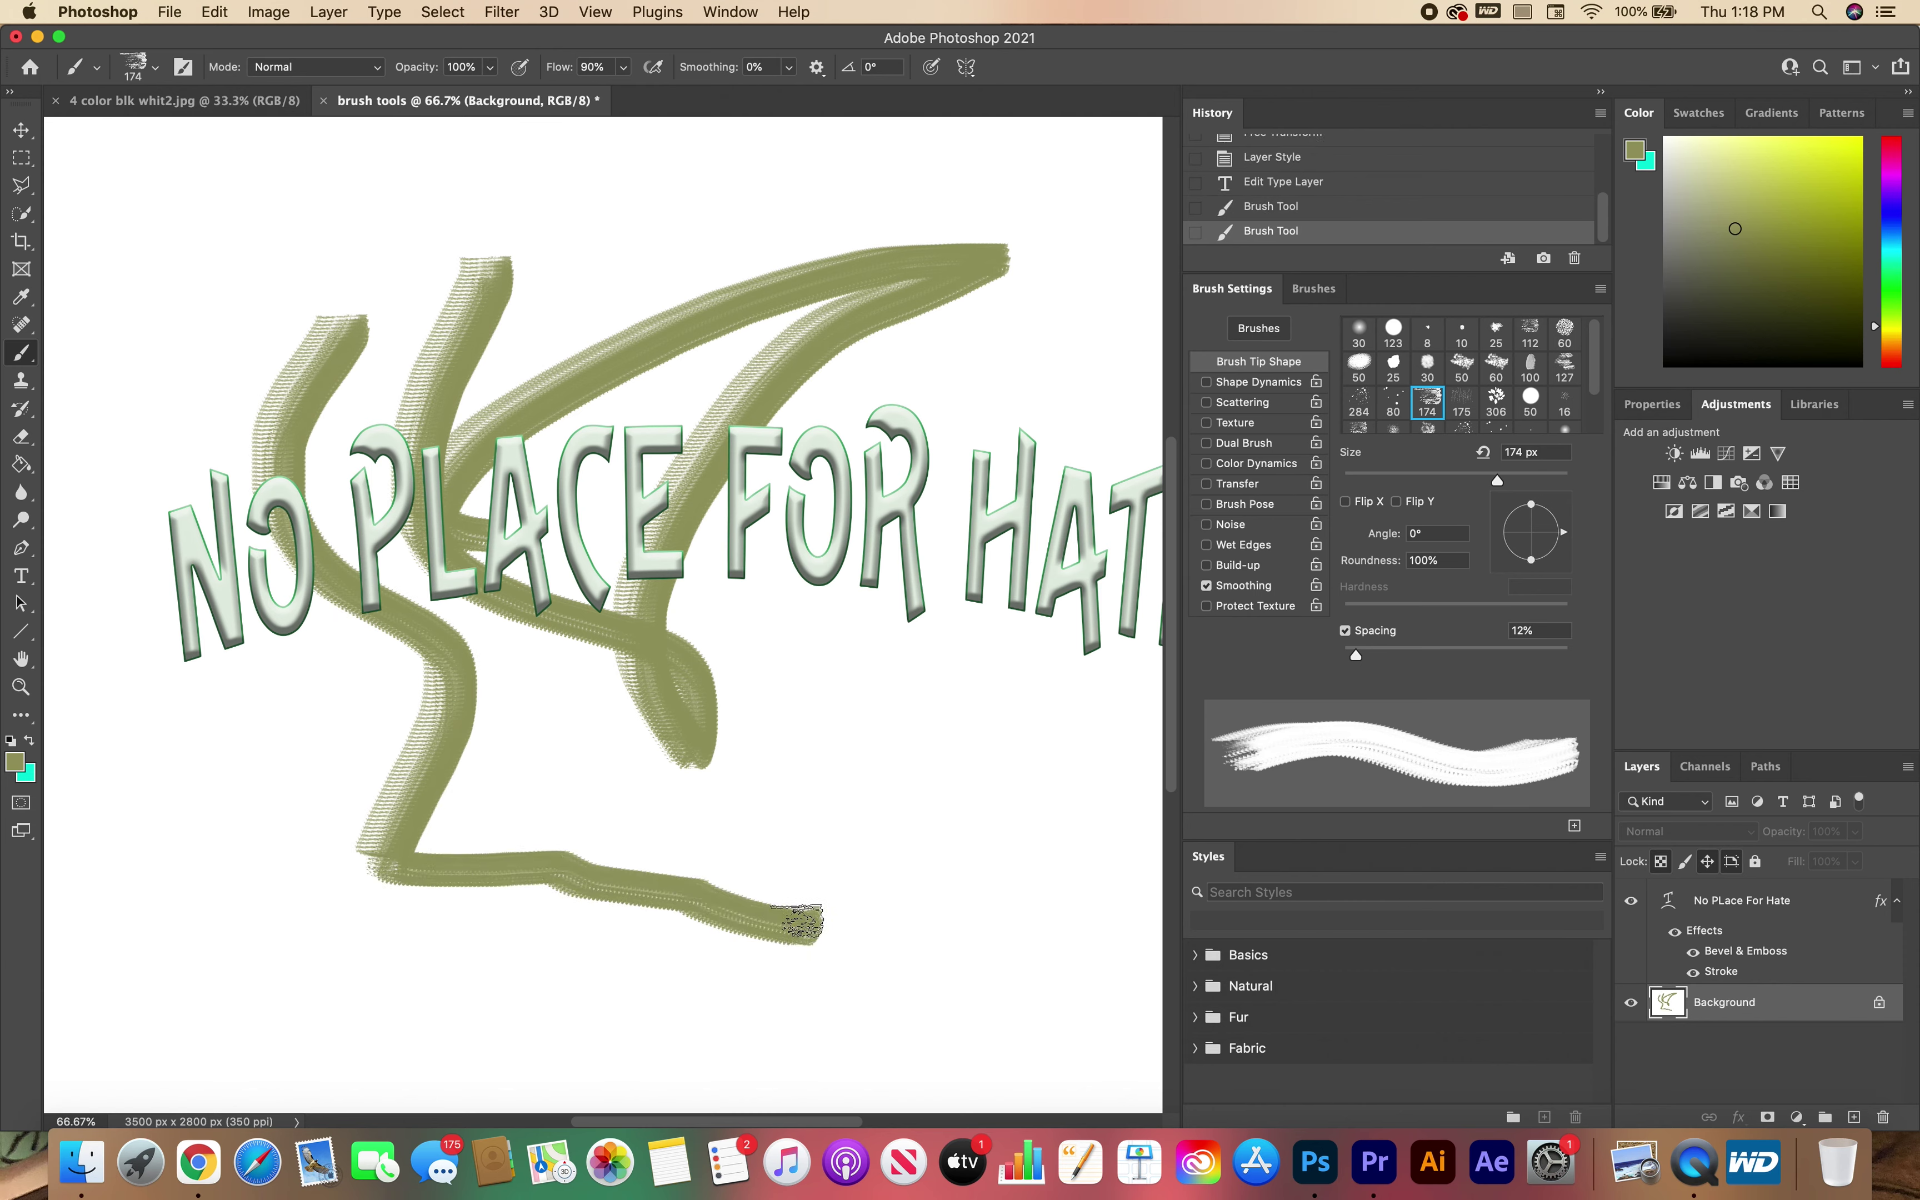
Step: Paint olive leaf clusters from above the H down to the lower right with the 306 px leaf brush
left_click(1495, 398)
left_click_drag(1032, 329, 987, 413)
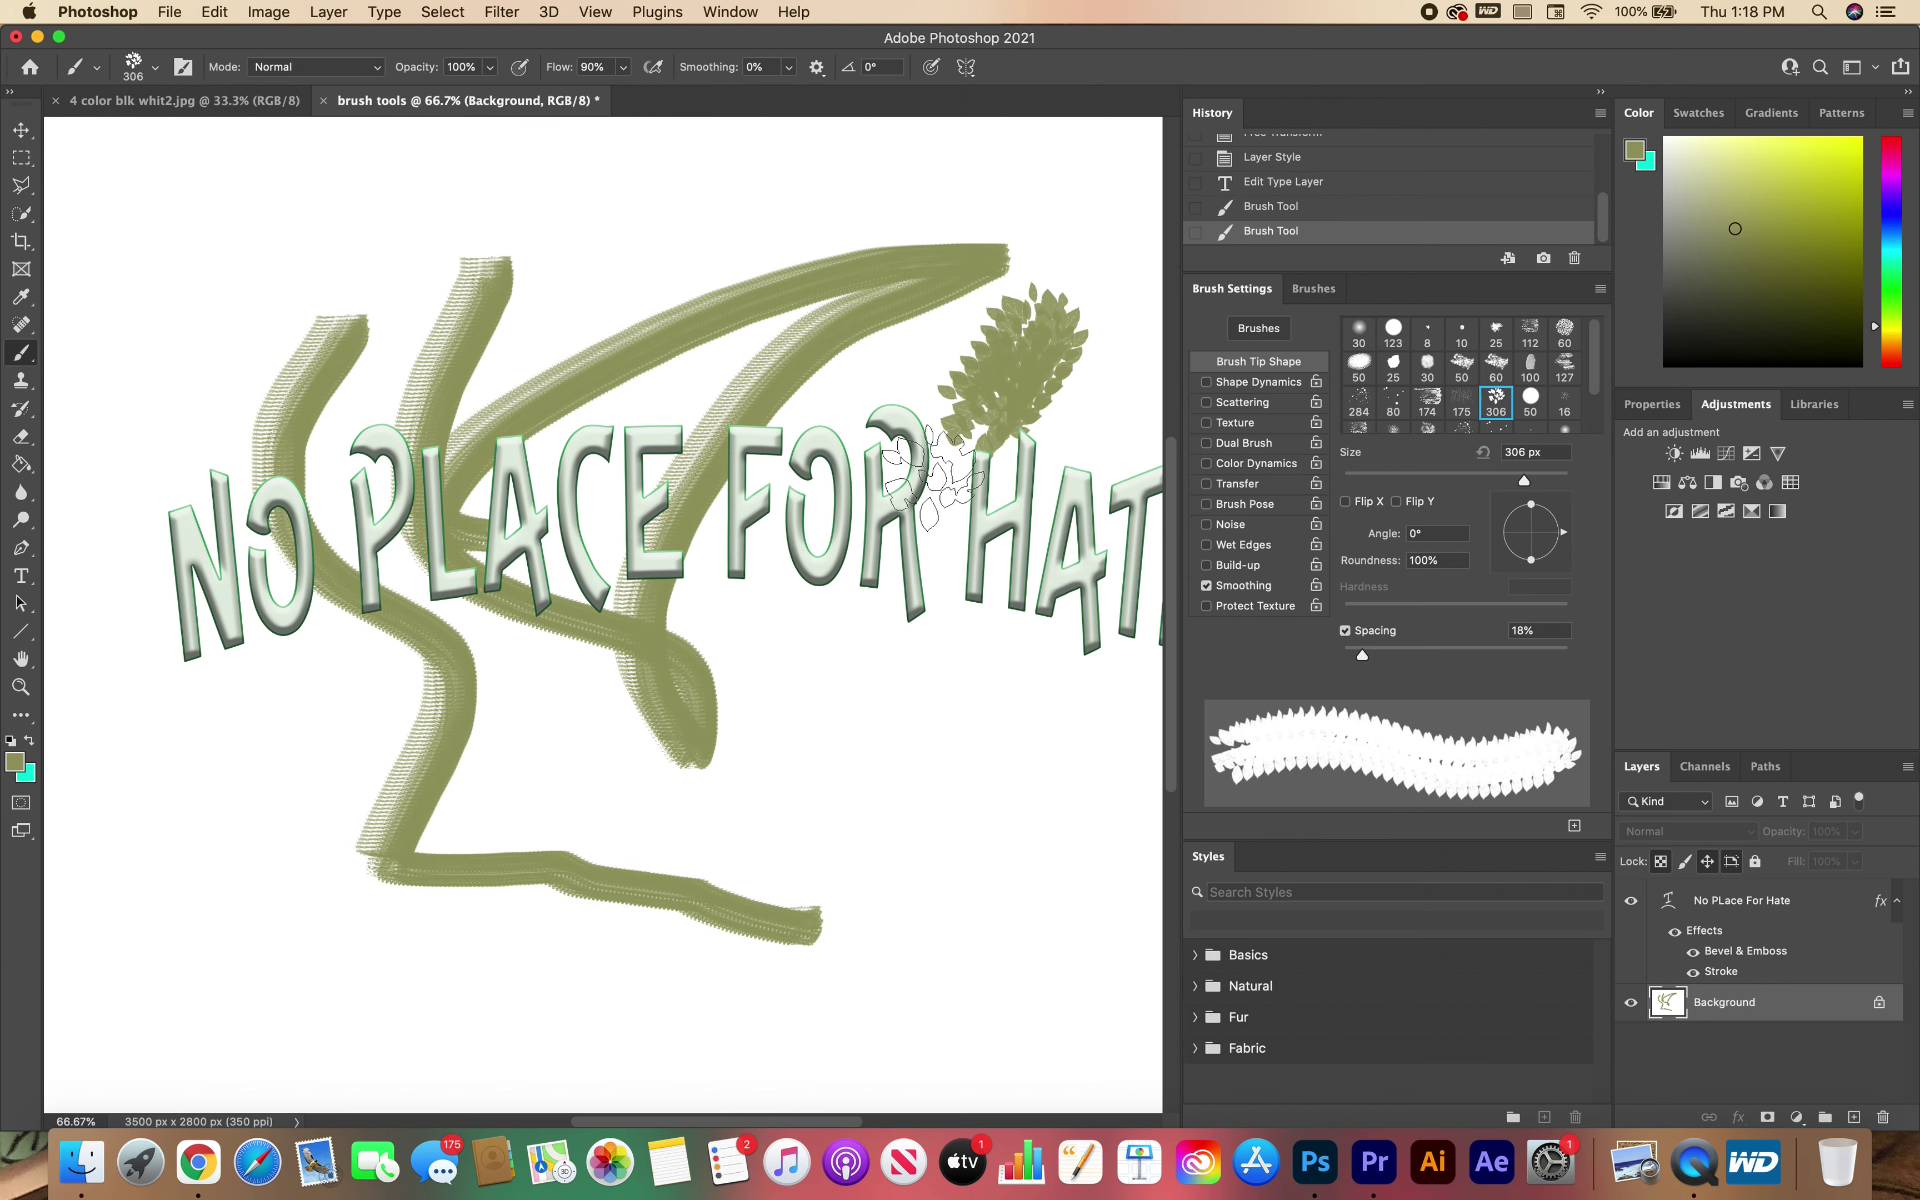
mouse_move(933, 476)
left_mouse_down()
mouse_move(778, 648)
mouse_move(799, 701)
mouse_move(988, 763)
mouse_move(1020, 805)
left_mouse_up()
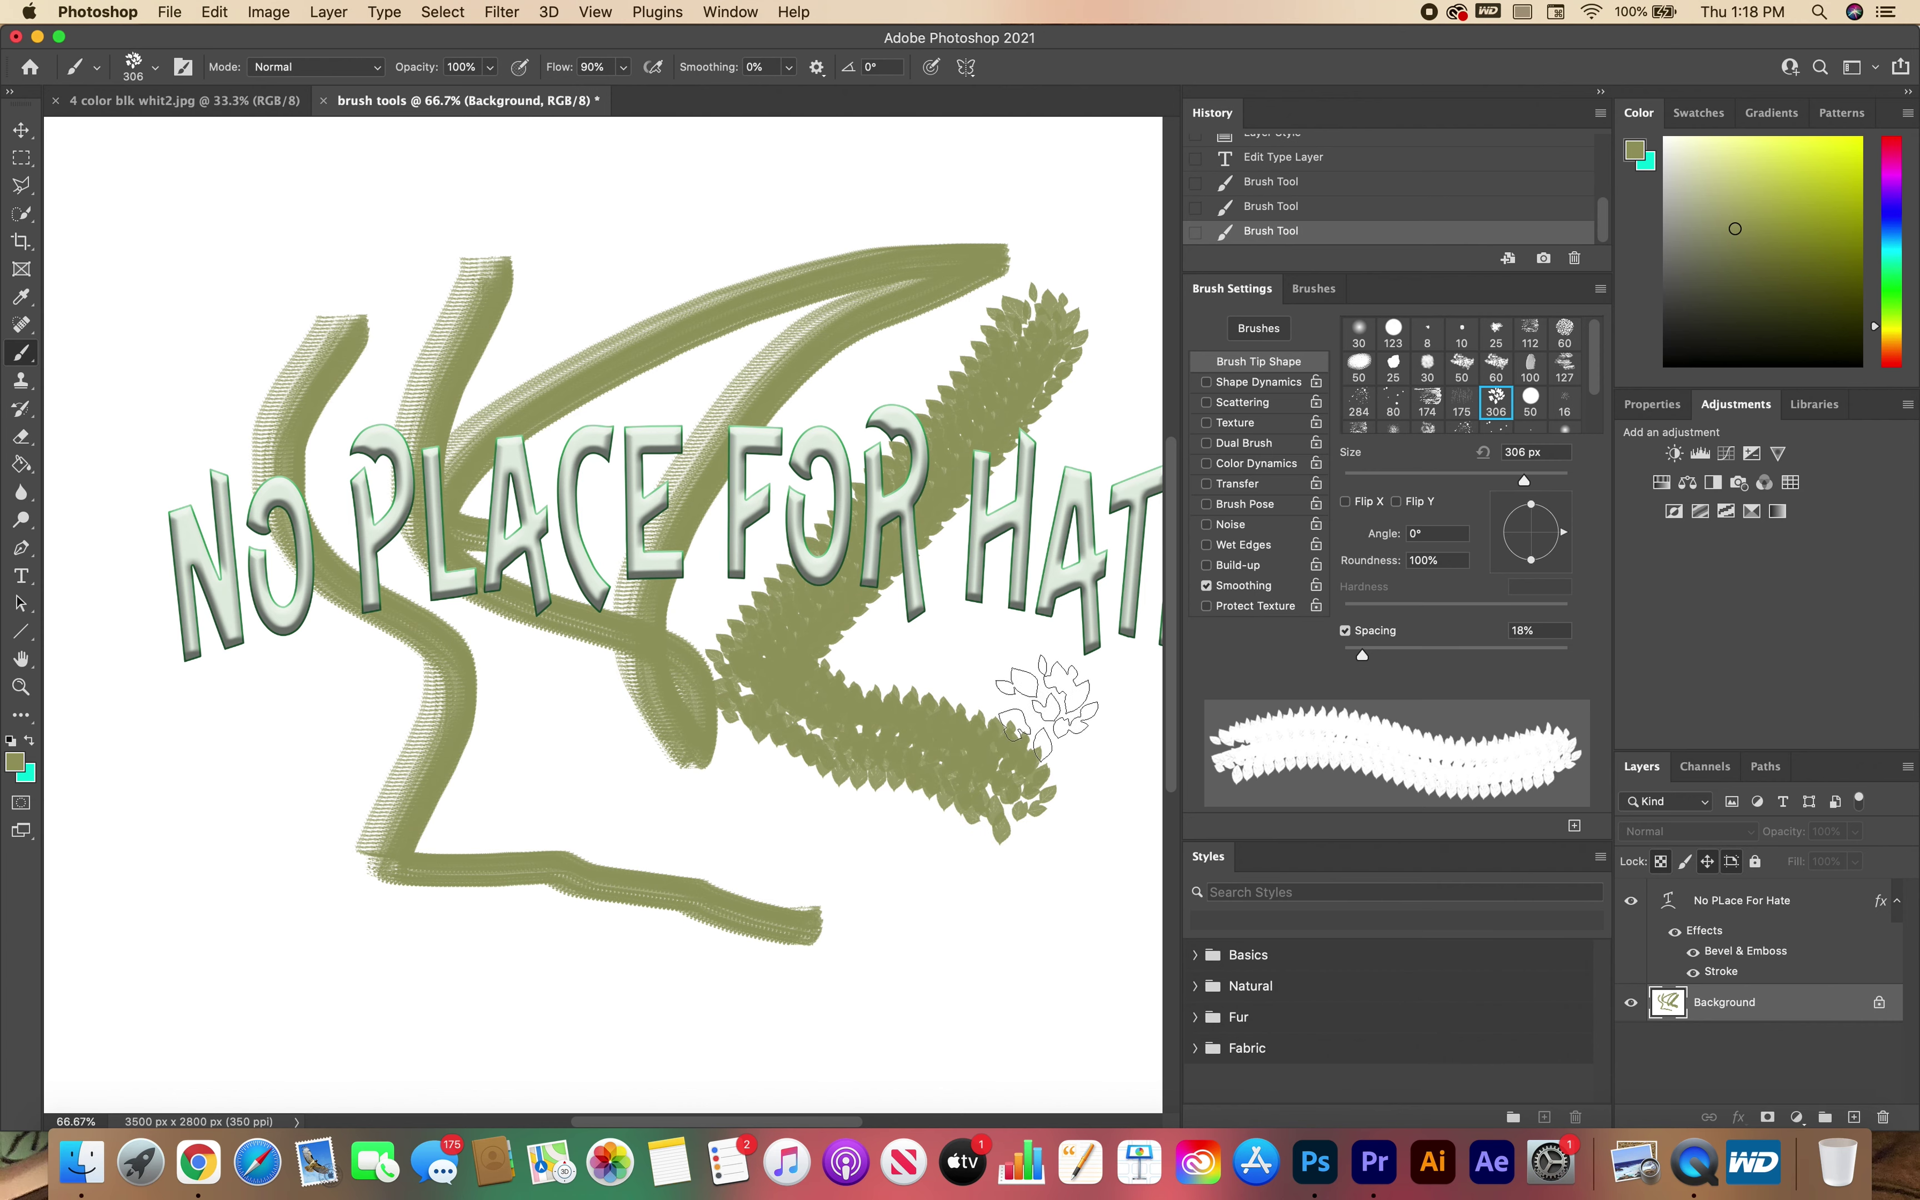
Step: Swap the foreground to cyan and select the thin 8 px brush tip
left_click(30, 741)
scroll(1462, 419, "down", 1)
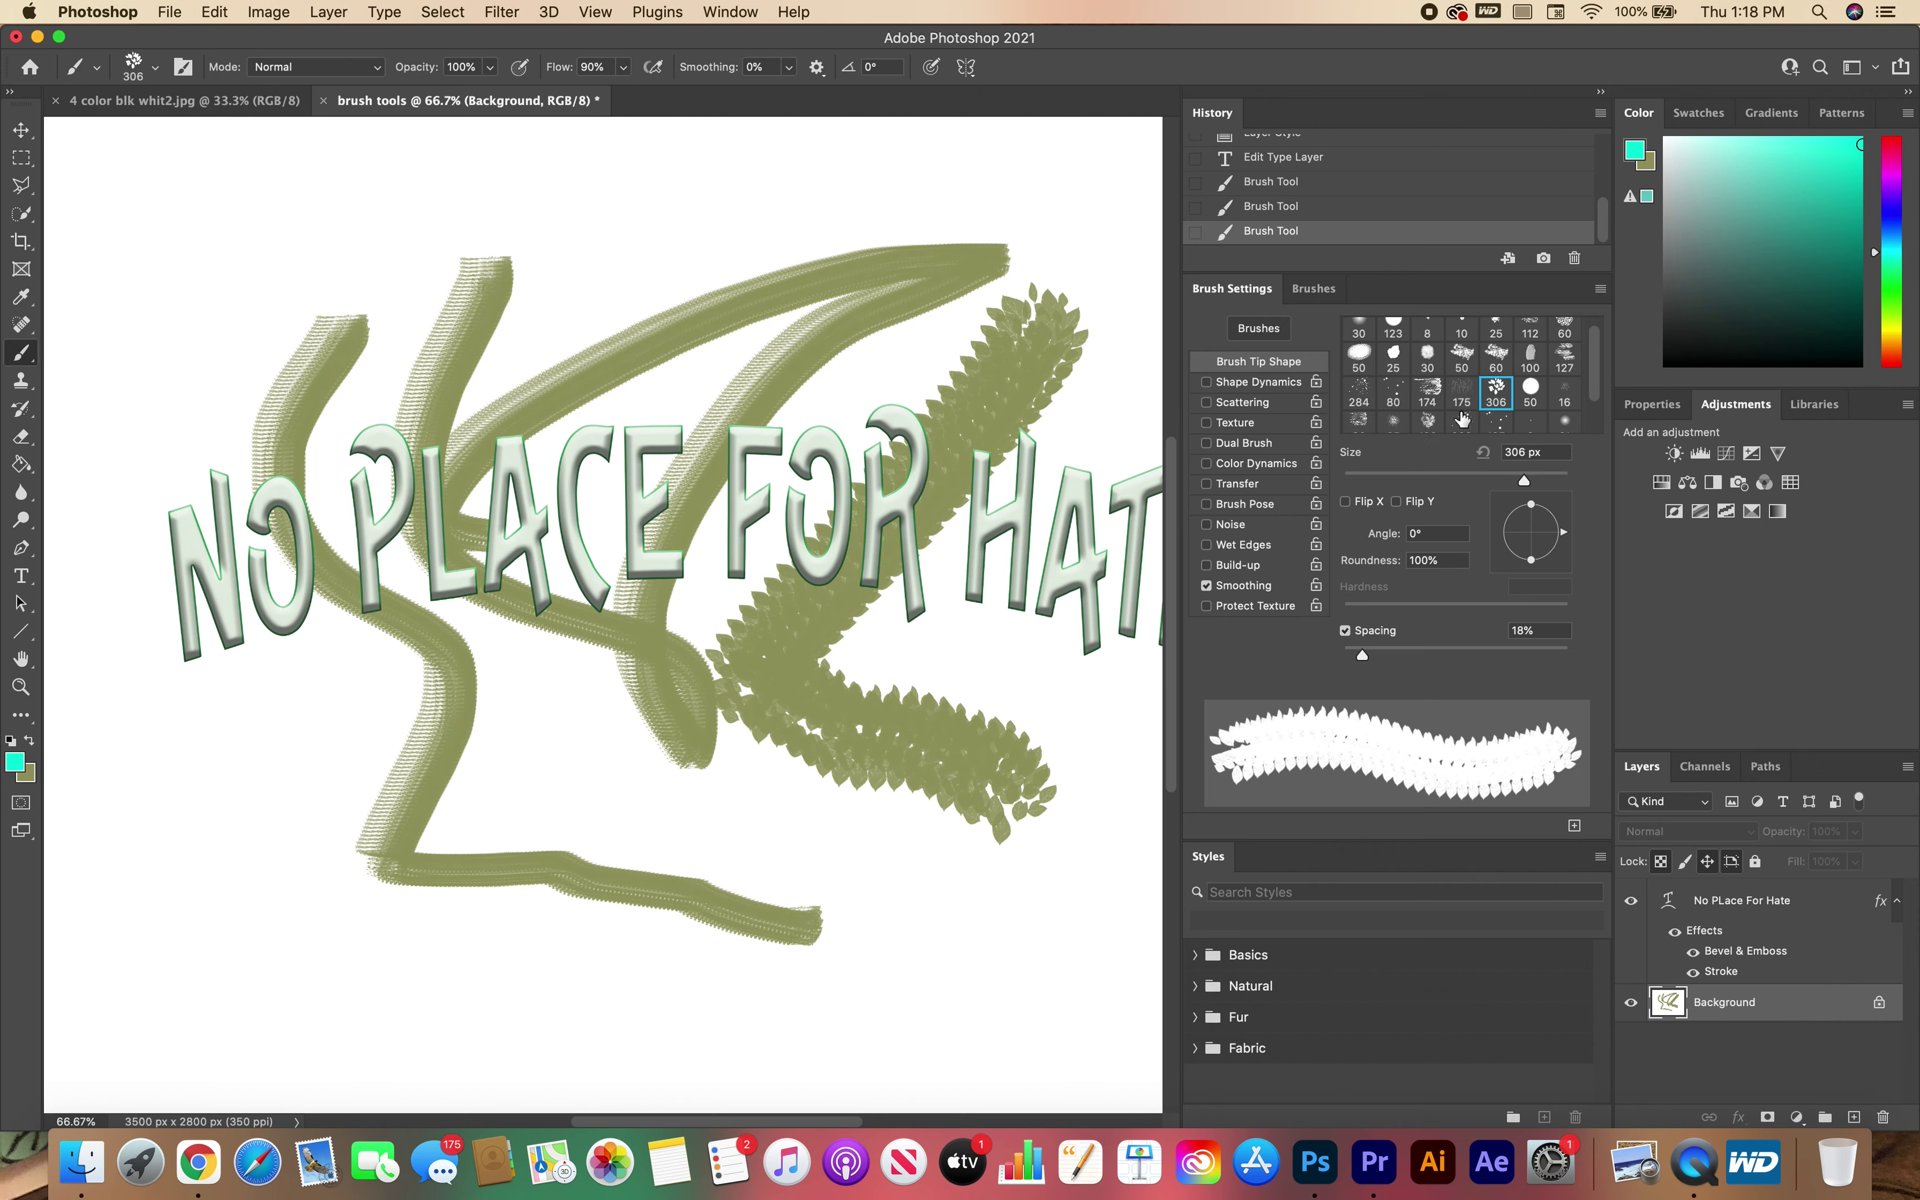
scroll(1463, 419, "up", 1)
left_click(1432, 341)
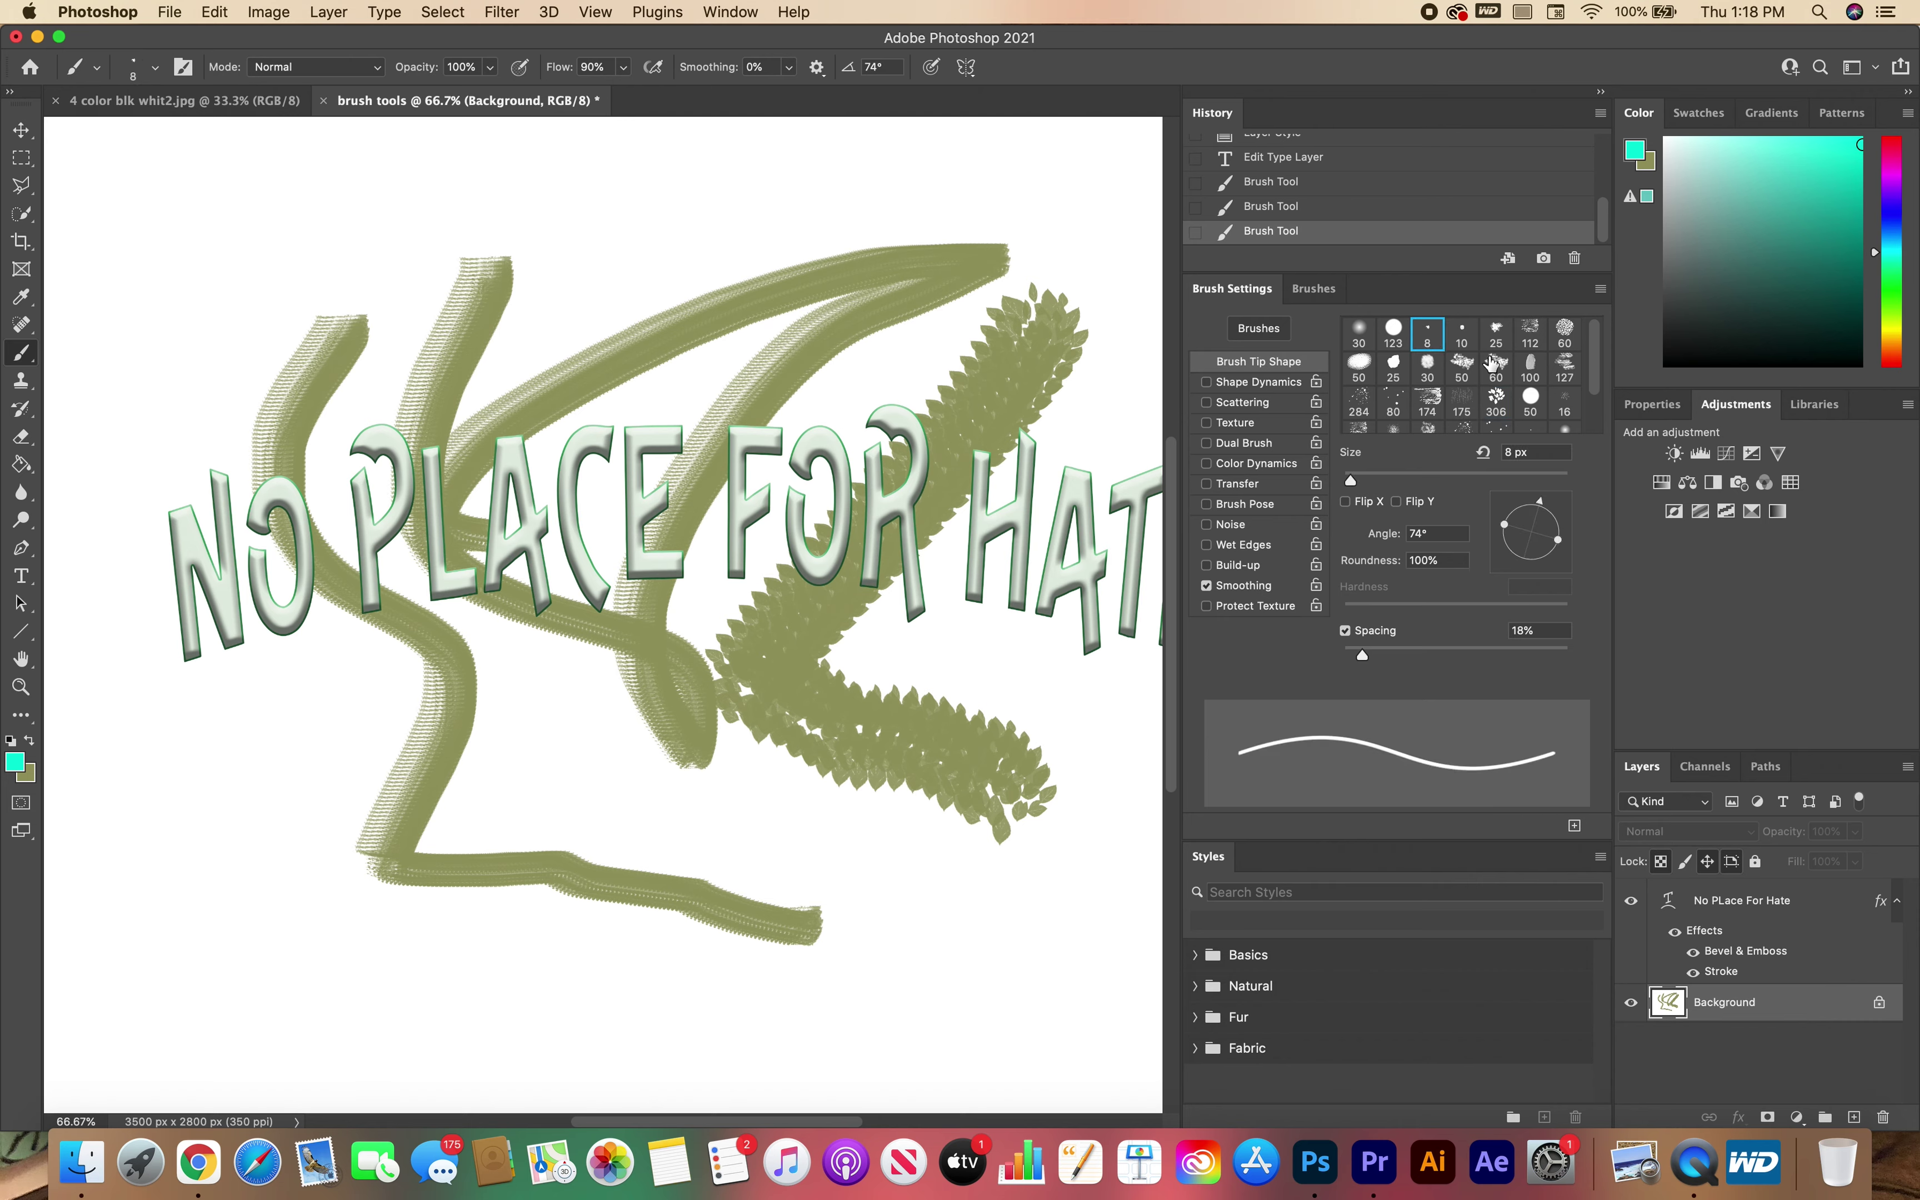
Step: Paint a thin cyan loop, then thick 47 px cyan strokes with dab spacing raised to 56%
mouse_move(1054, 229)
left_mouse_down()
mouse_move(936, 220)
mouse_move(731, 246)
mouse_move(550, 492)
mouse_move(830, 655)
mouse_move(530, 543)
mouse_move(865, 439)
left_mouse_up()
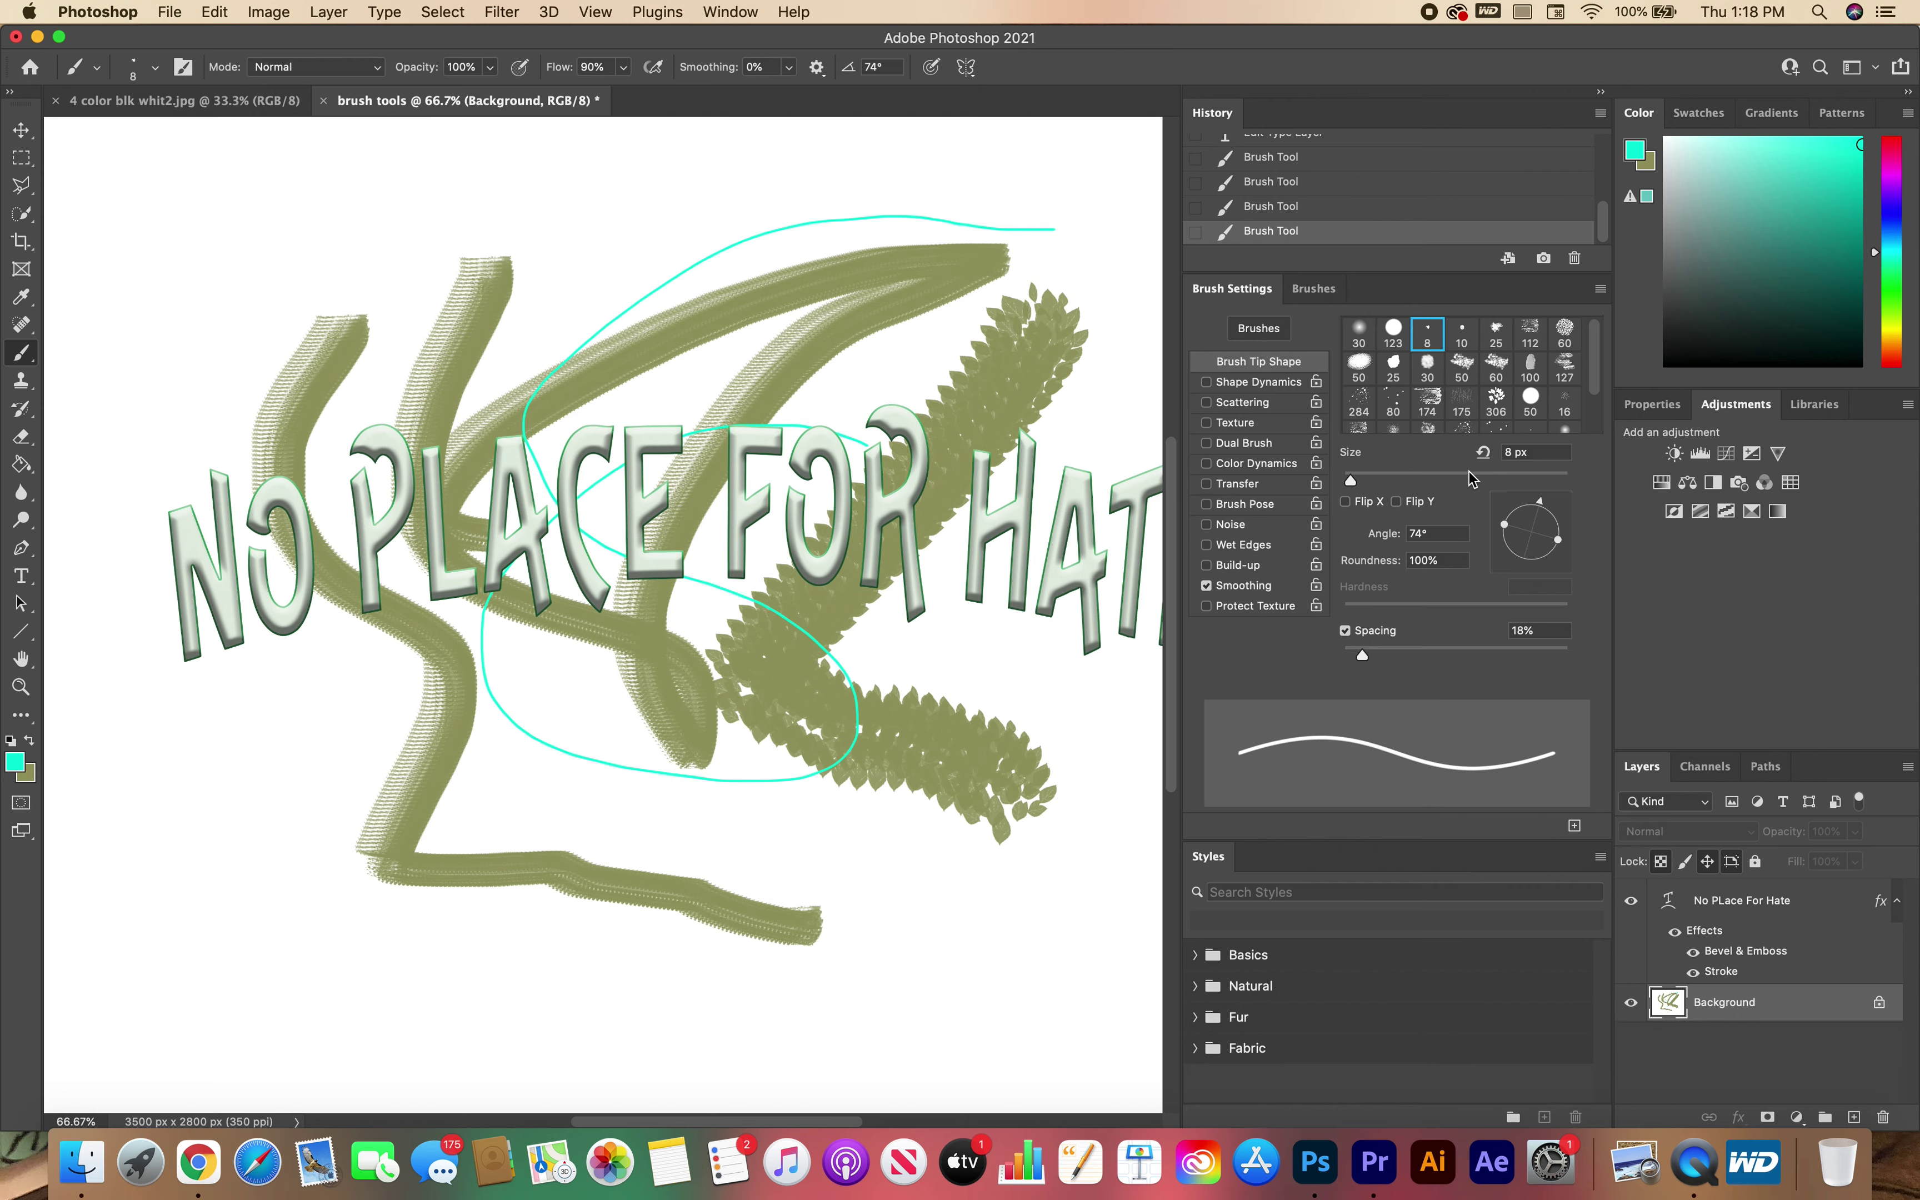
left_click_drag(1357, 481, 1395, 480)
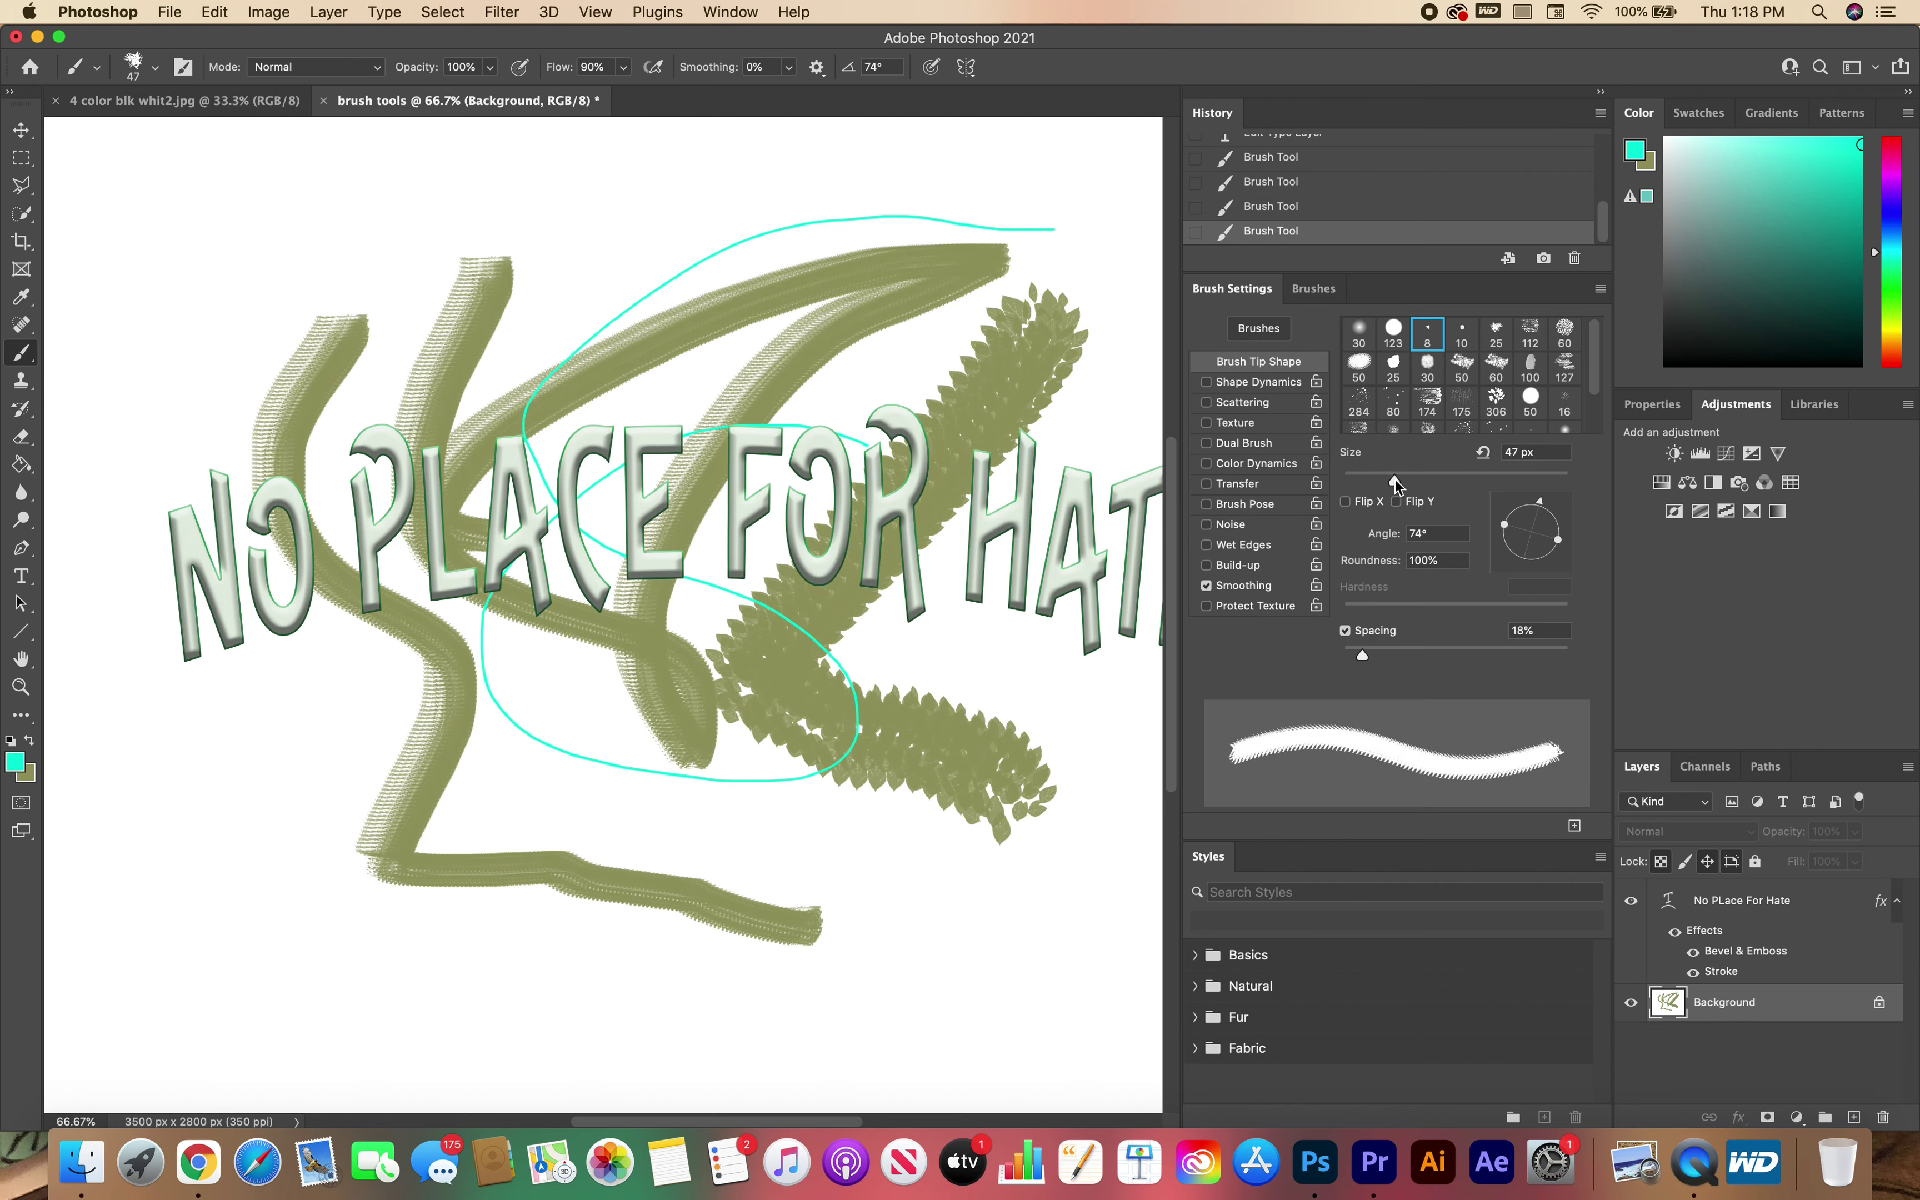
mouse_move(1113, 184)
left_mouse_down()
mouse_move(1105, 248)
mouse_move(557, 628)
mouse_move(575, 726)
left_mouse_up()
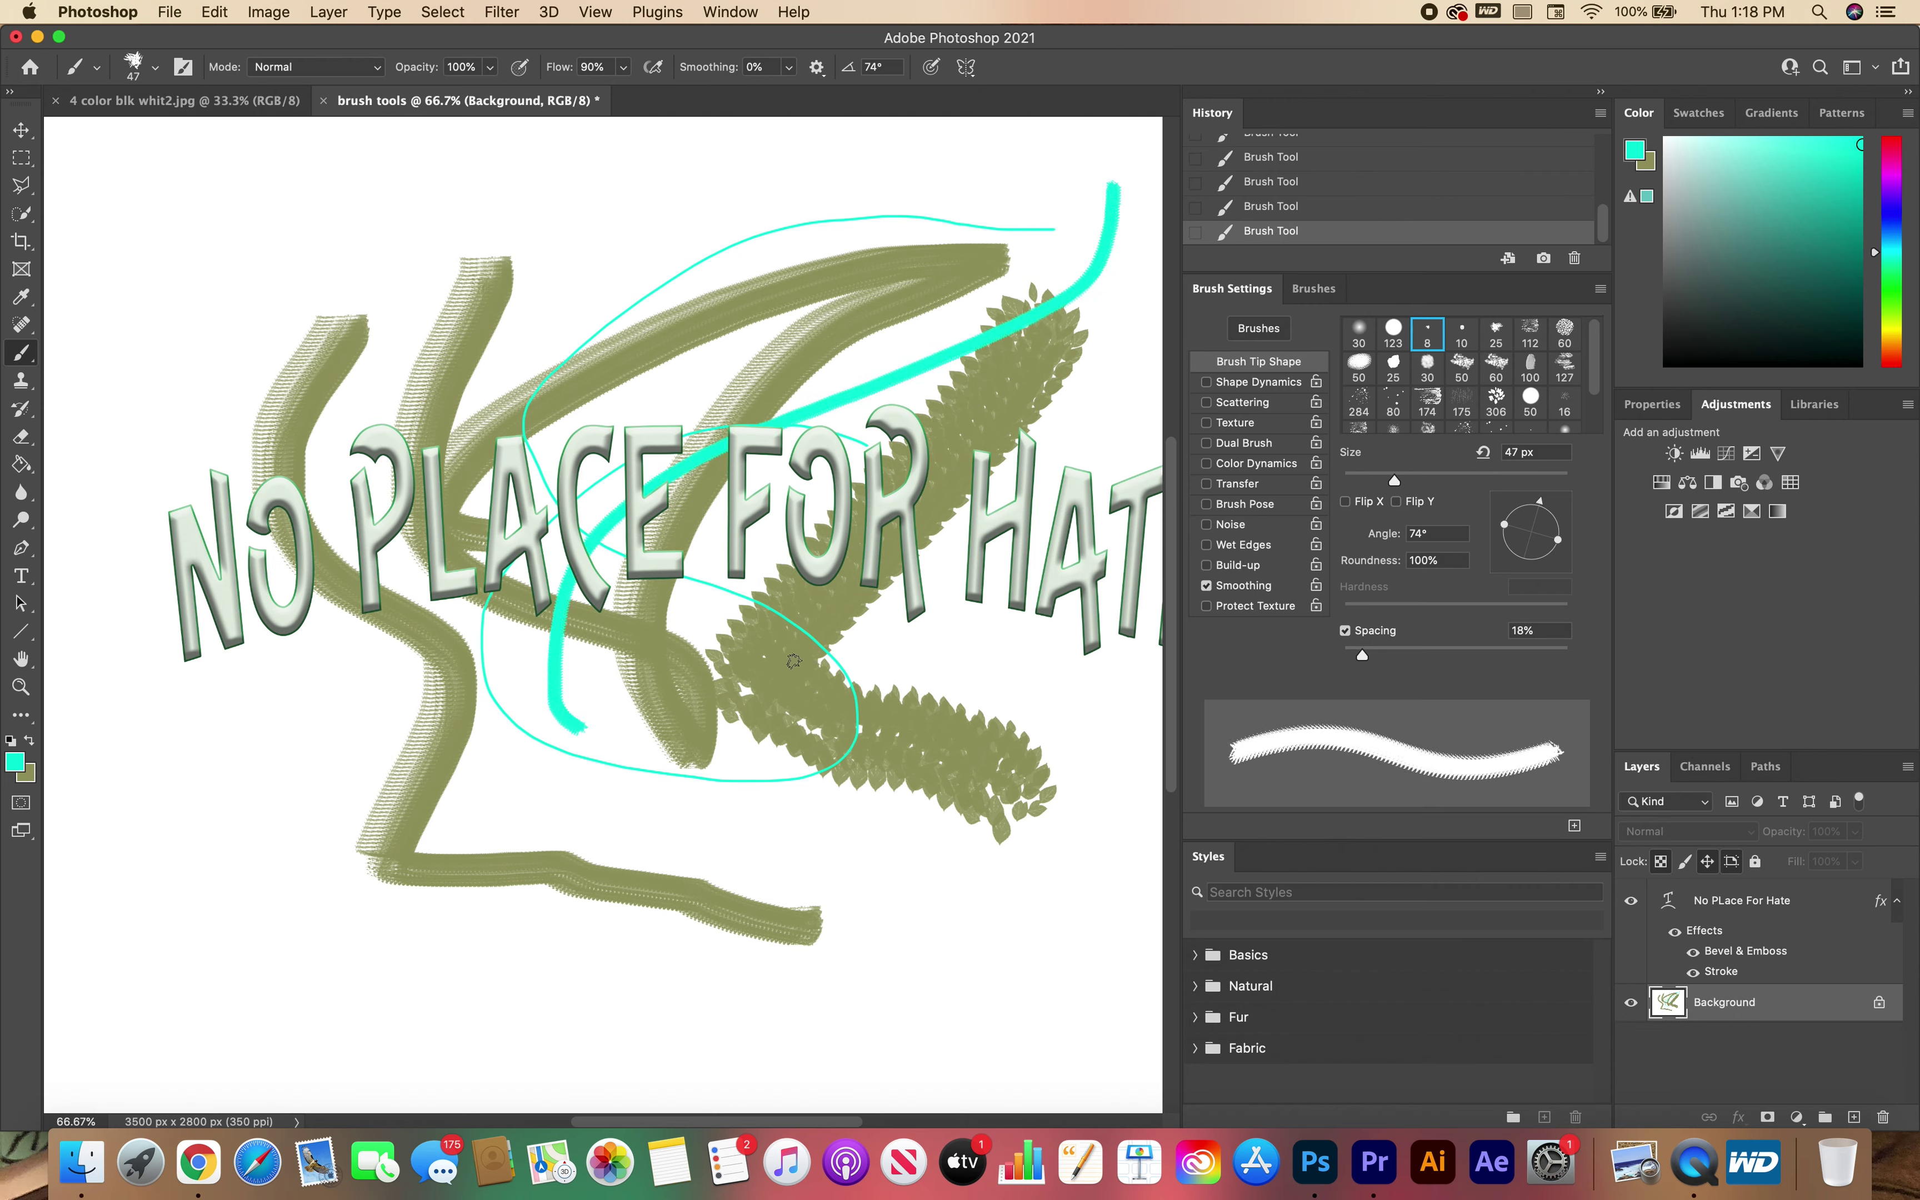
left_click_drag(1362, 654, 1405, 654)
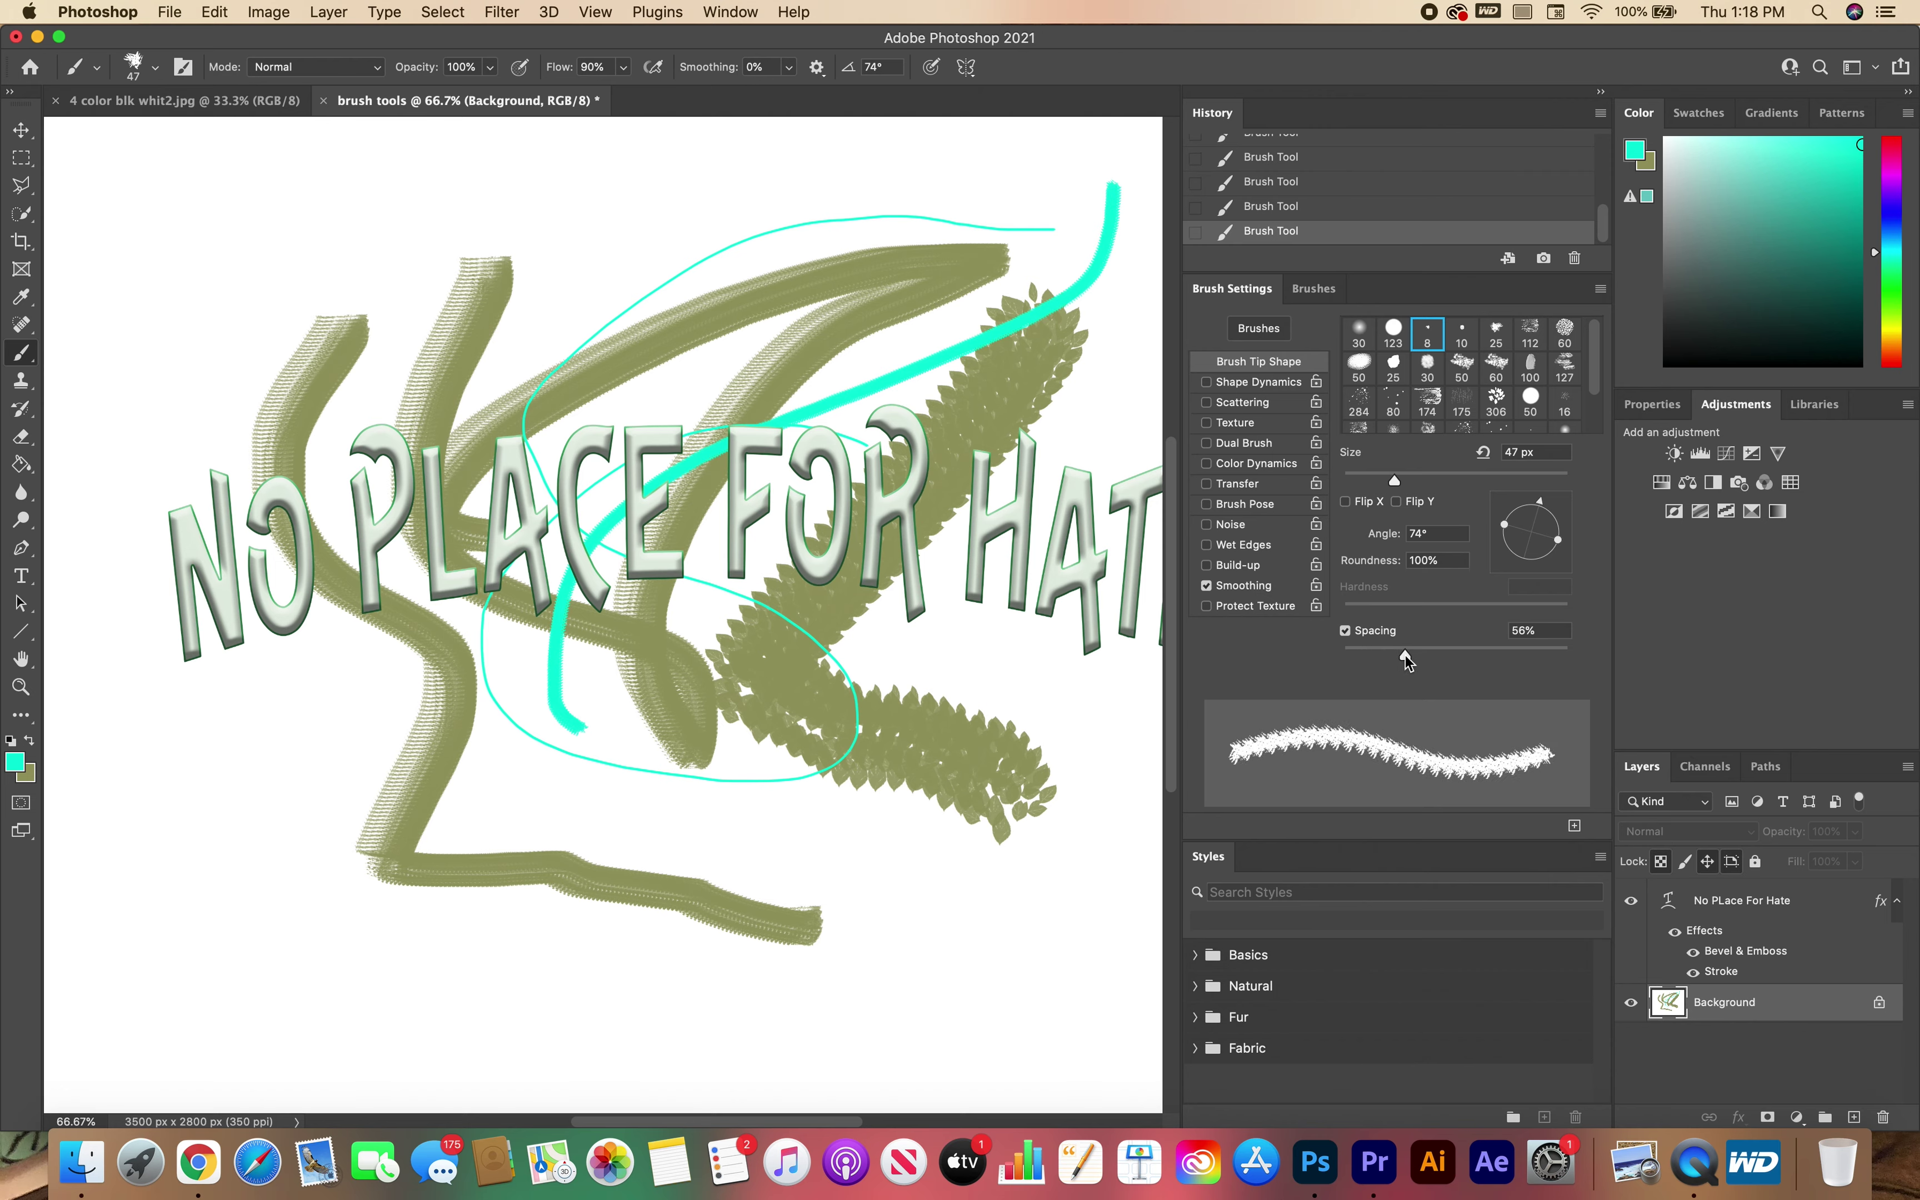
mouse_move(923, 187)
left_mouse_down()
mouse_move(771, 187)
mouse_move(664, 233)
mouse_move(758, 309)
mouse_move(562, 402)
mouse_move(657, 540)
mouse_move(563, 656)
mouse_move(799, 379)
mouse_move(918, 557)
mouse_move(821, 279)
mouse_move(793, 325)
left_mouse_up()
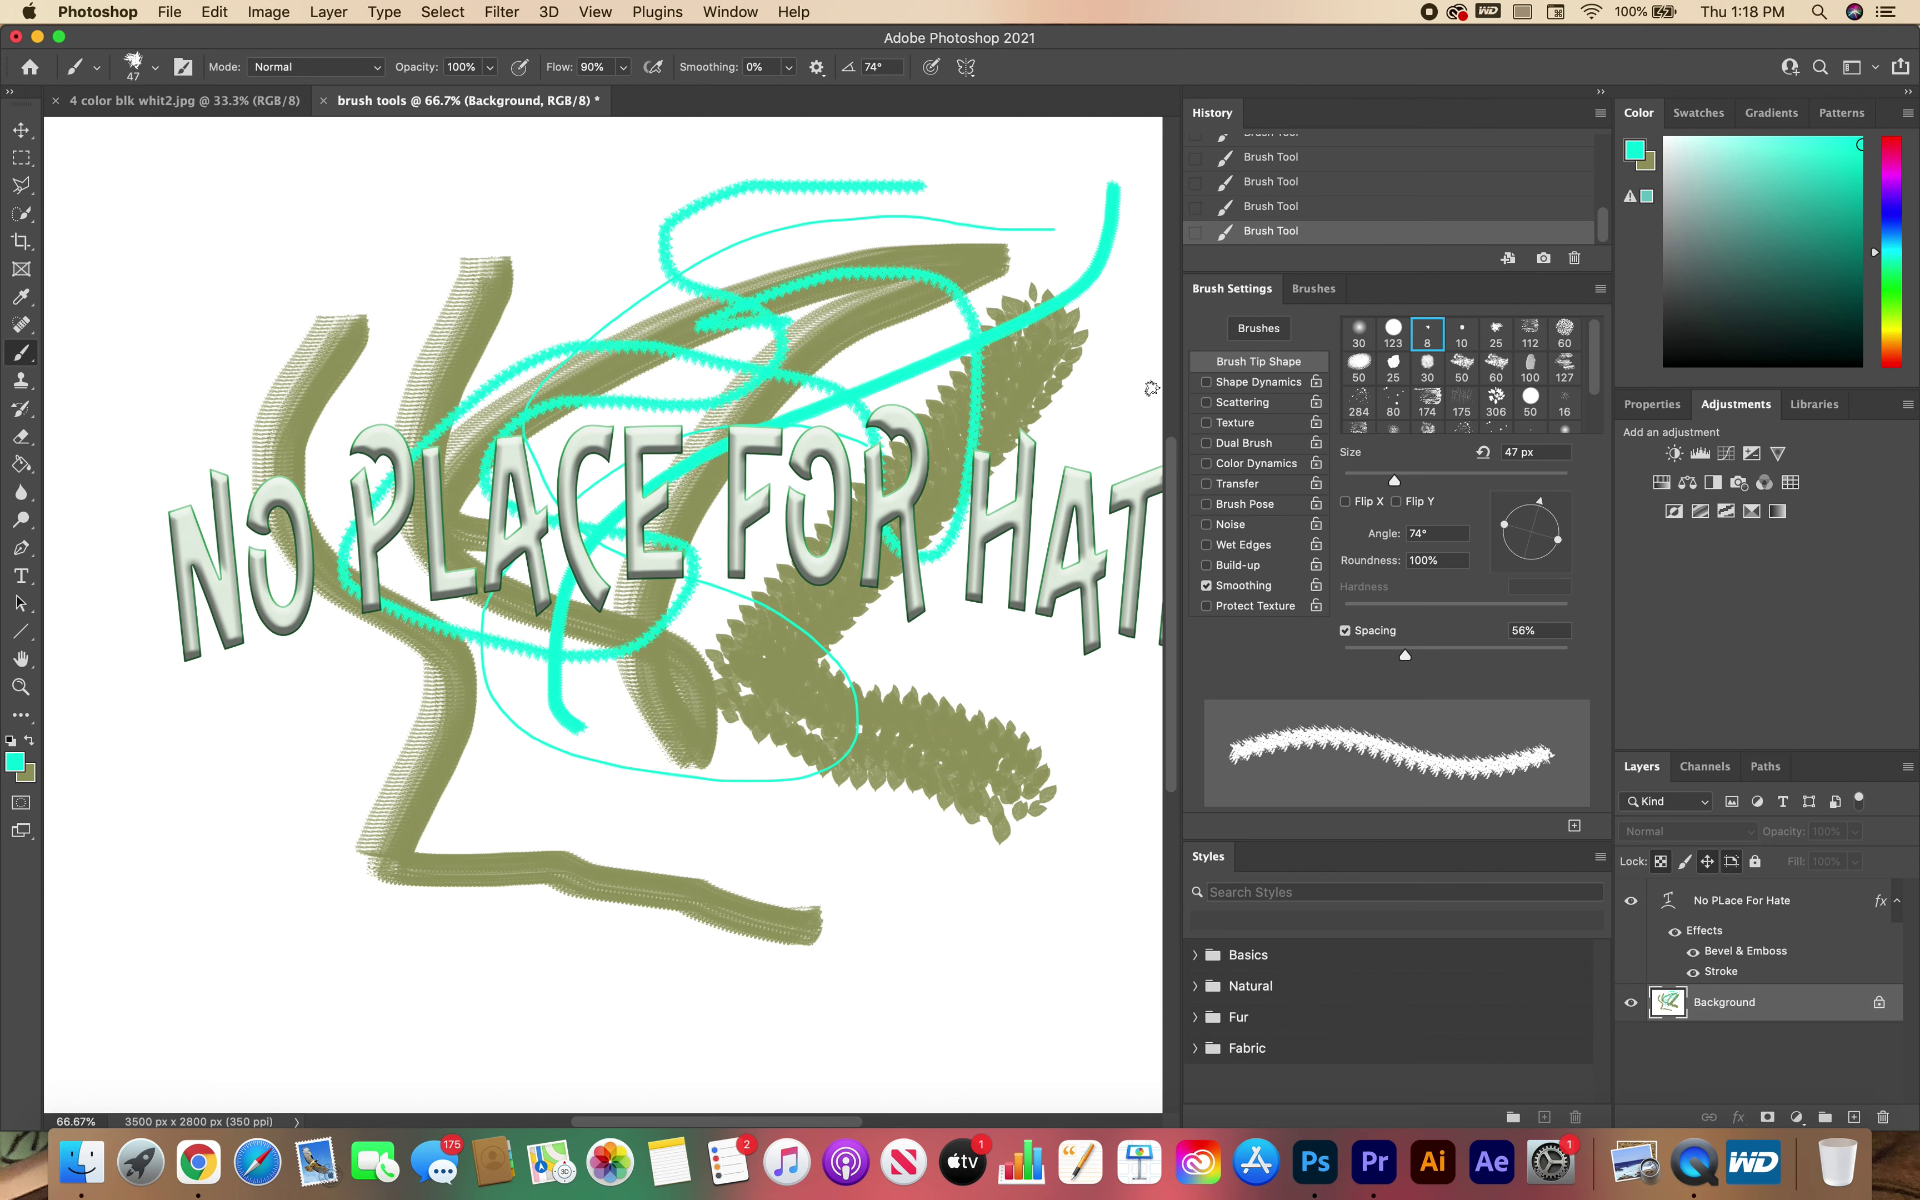
Step: Add Texture to the brush, paint a jagged cyan stroke along the bottom, and pick dark teal 16645c
left_click(1207, 425)
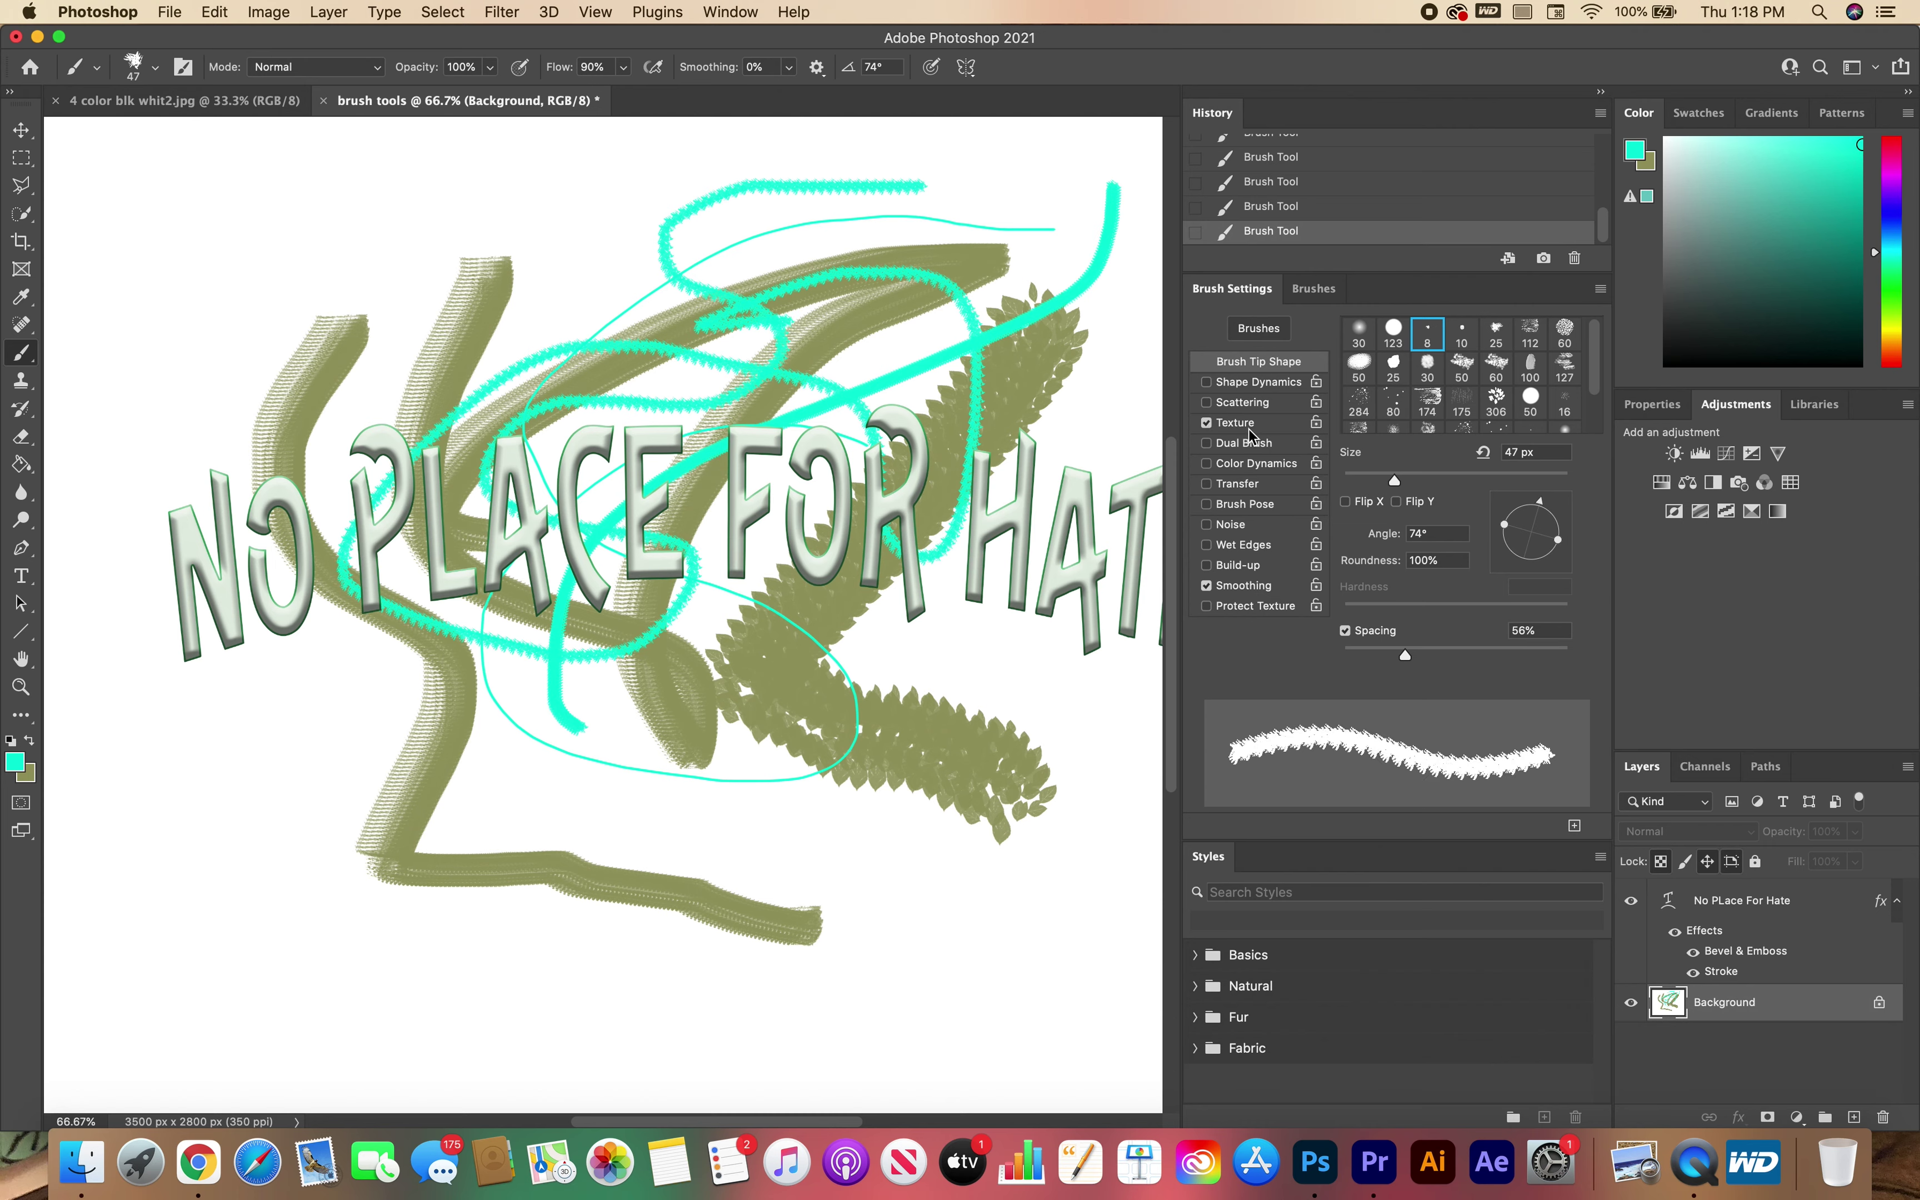
mouse_move(1105, 784)
left_mouse_down()
mouse_move(997, 838)
mouse_move(972, 904)
mouse_move(415, 961)
left_mouse_up()
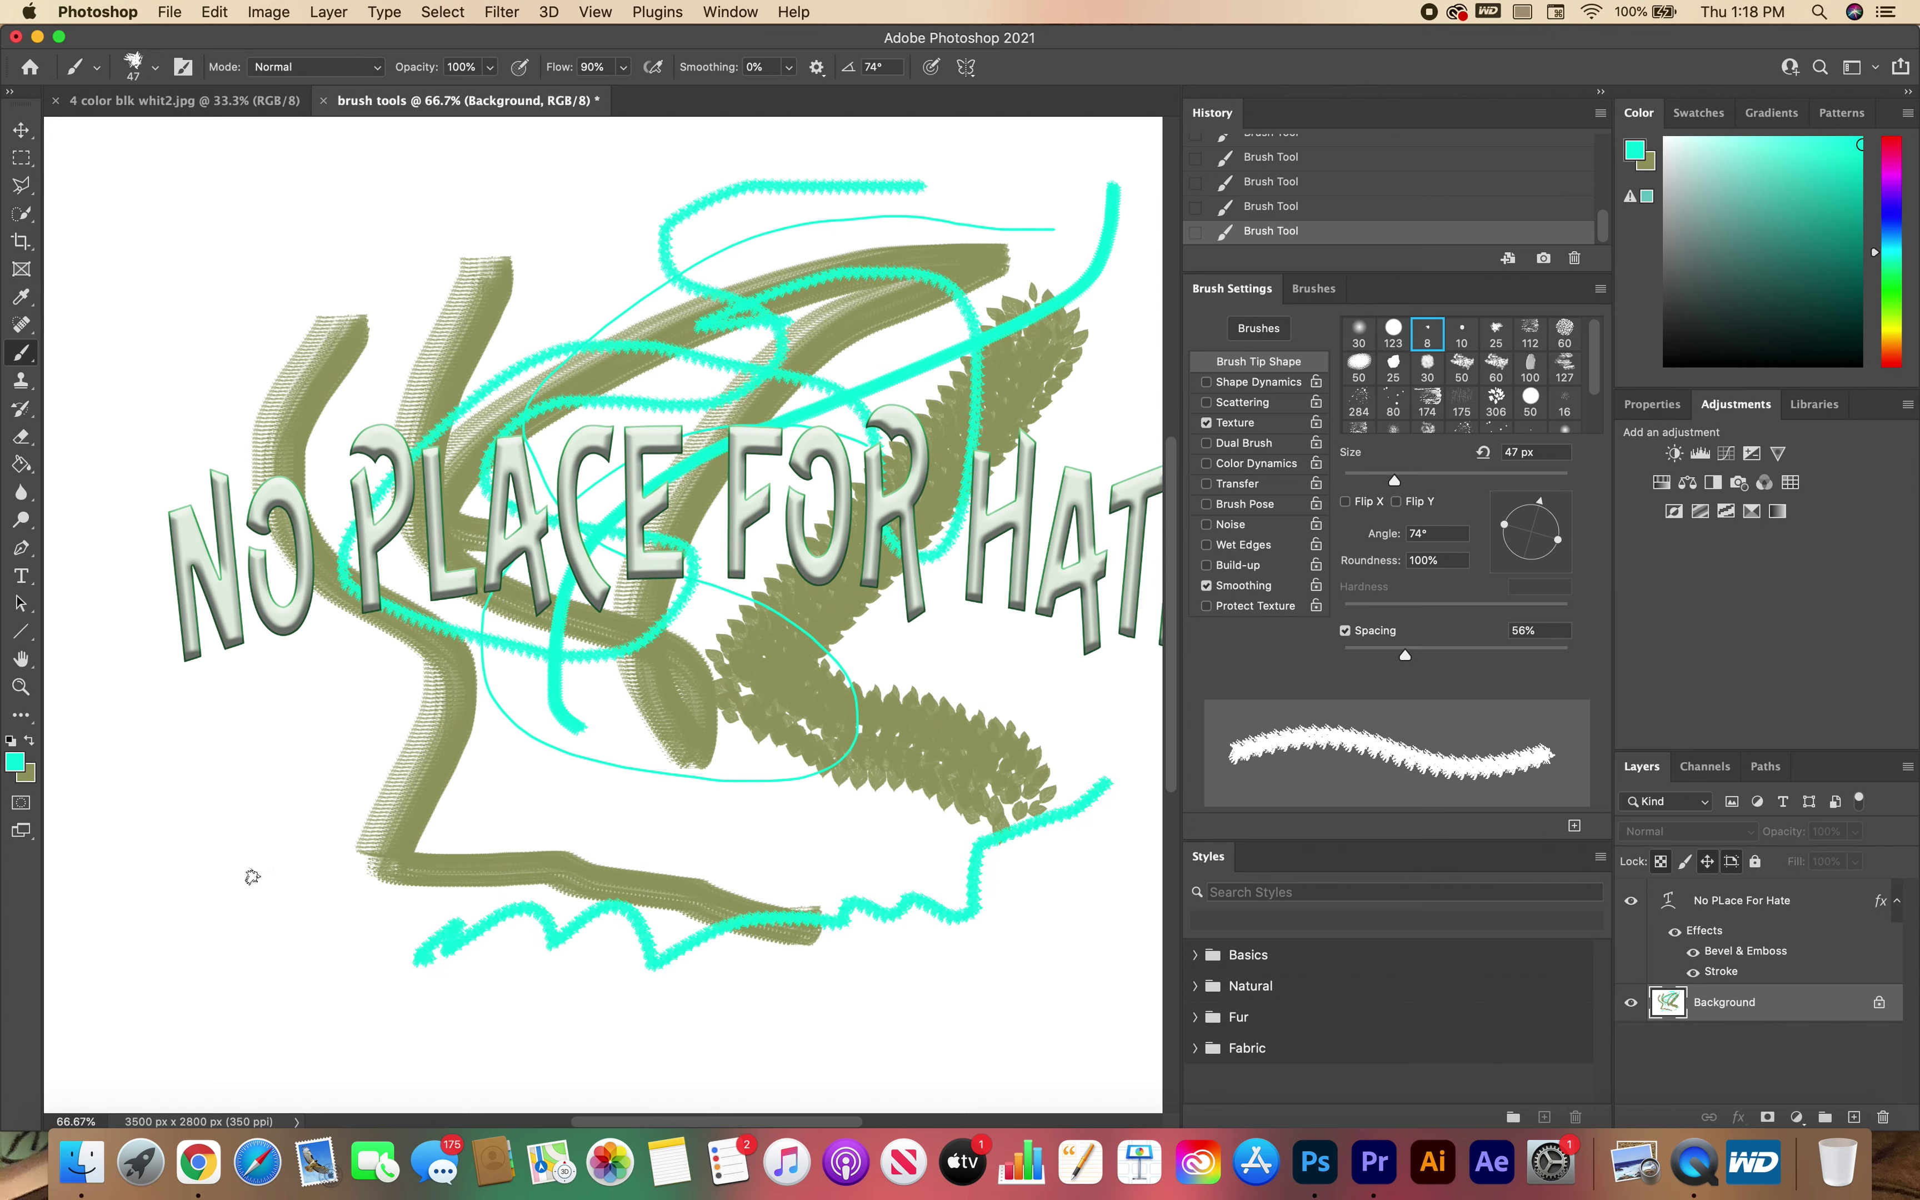
left_click(17, 775)
left_click(1428, 930)
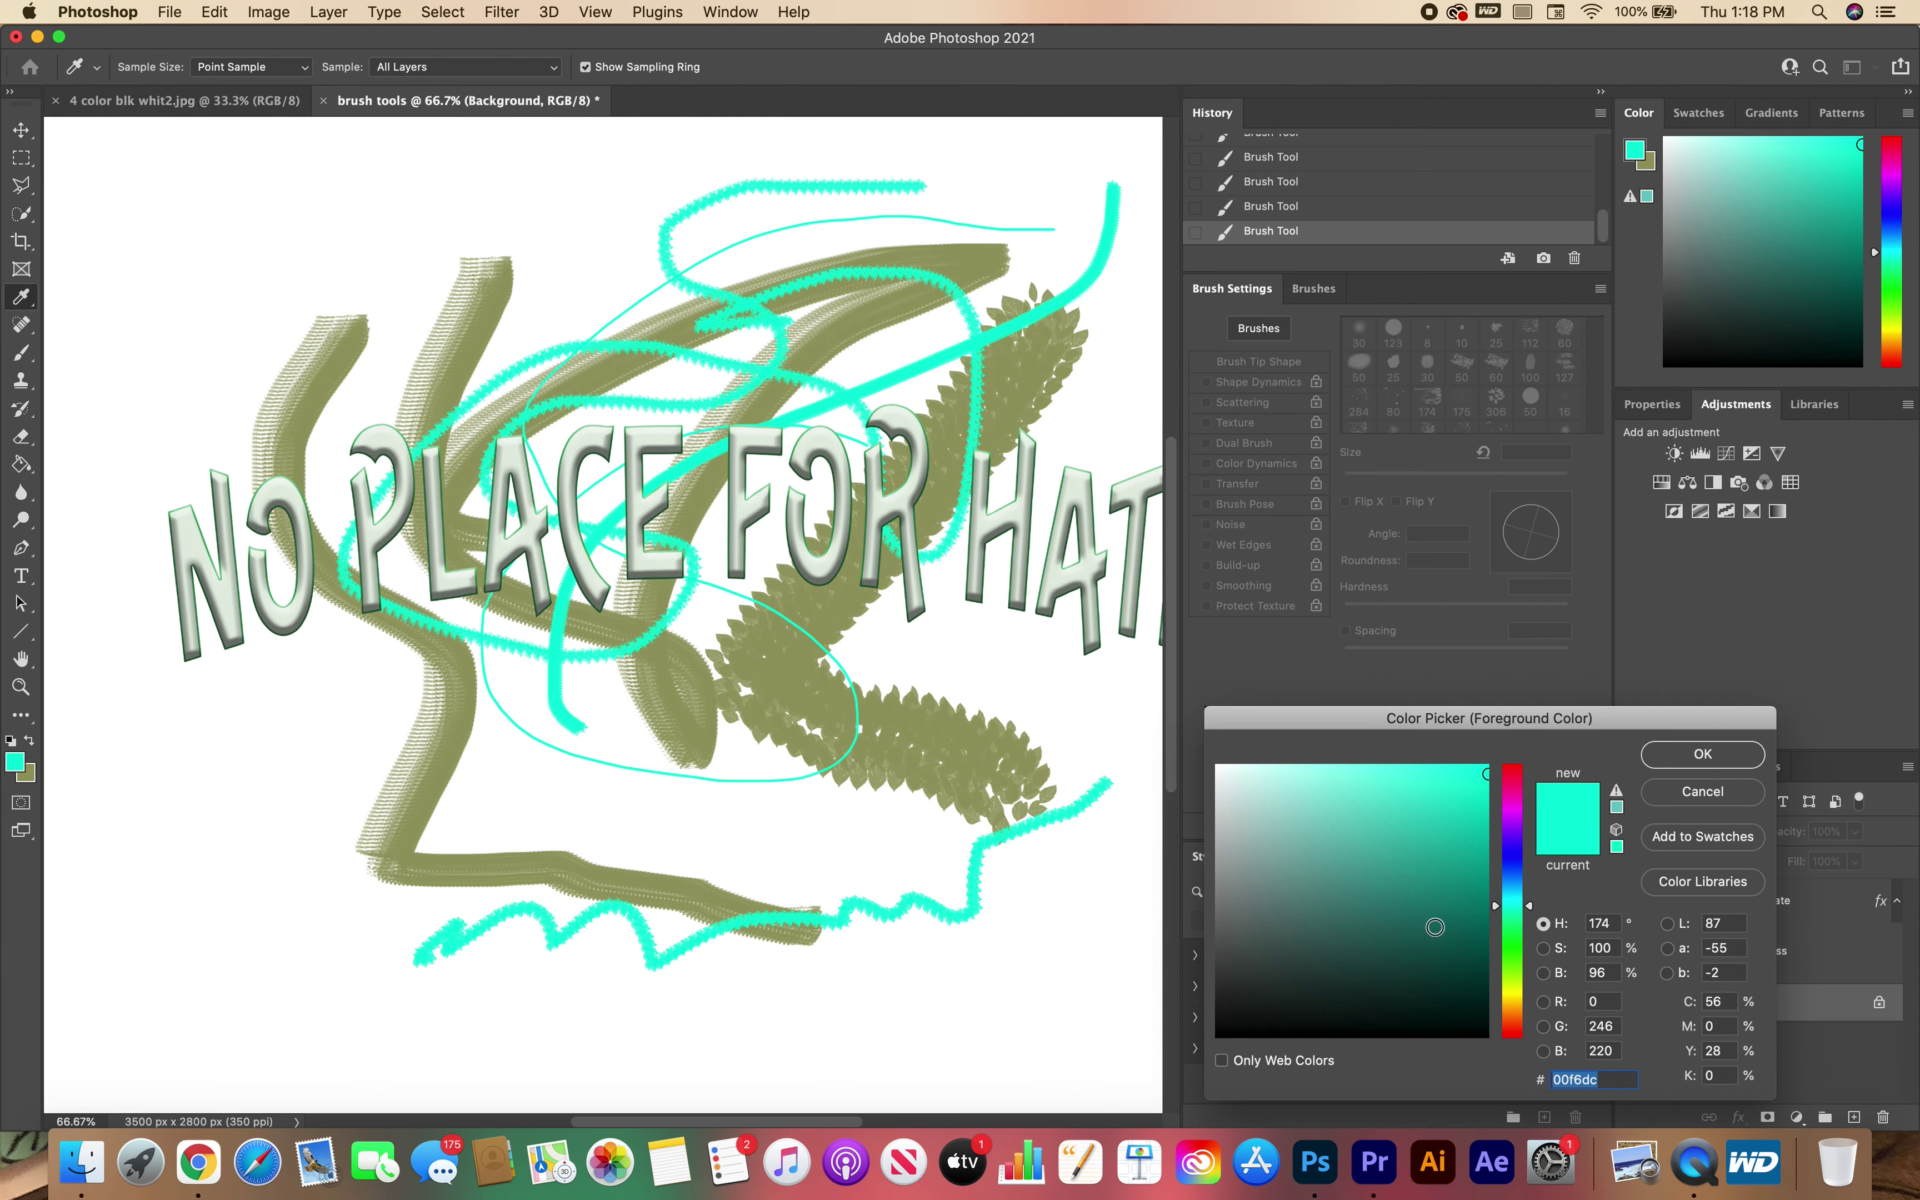
Step: Confirm dark teal, paint a beaded loop down the left lettering, and switch to the 30 px soft round brush
left_click(1700, 754)
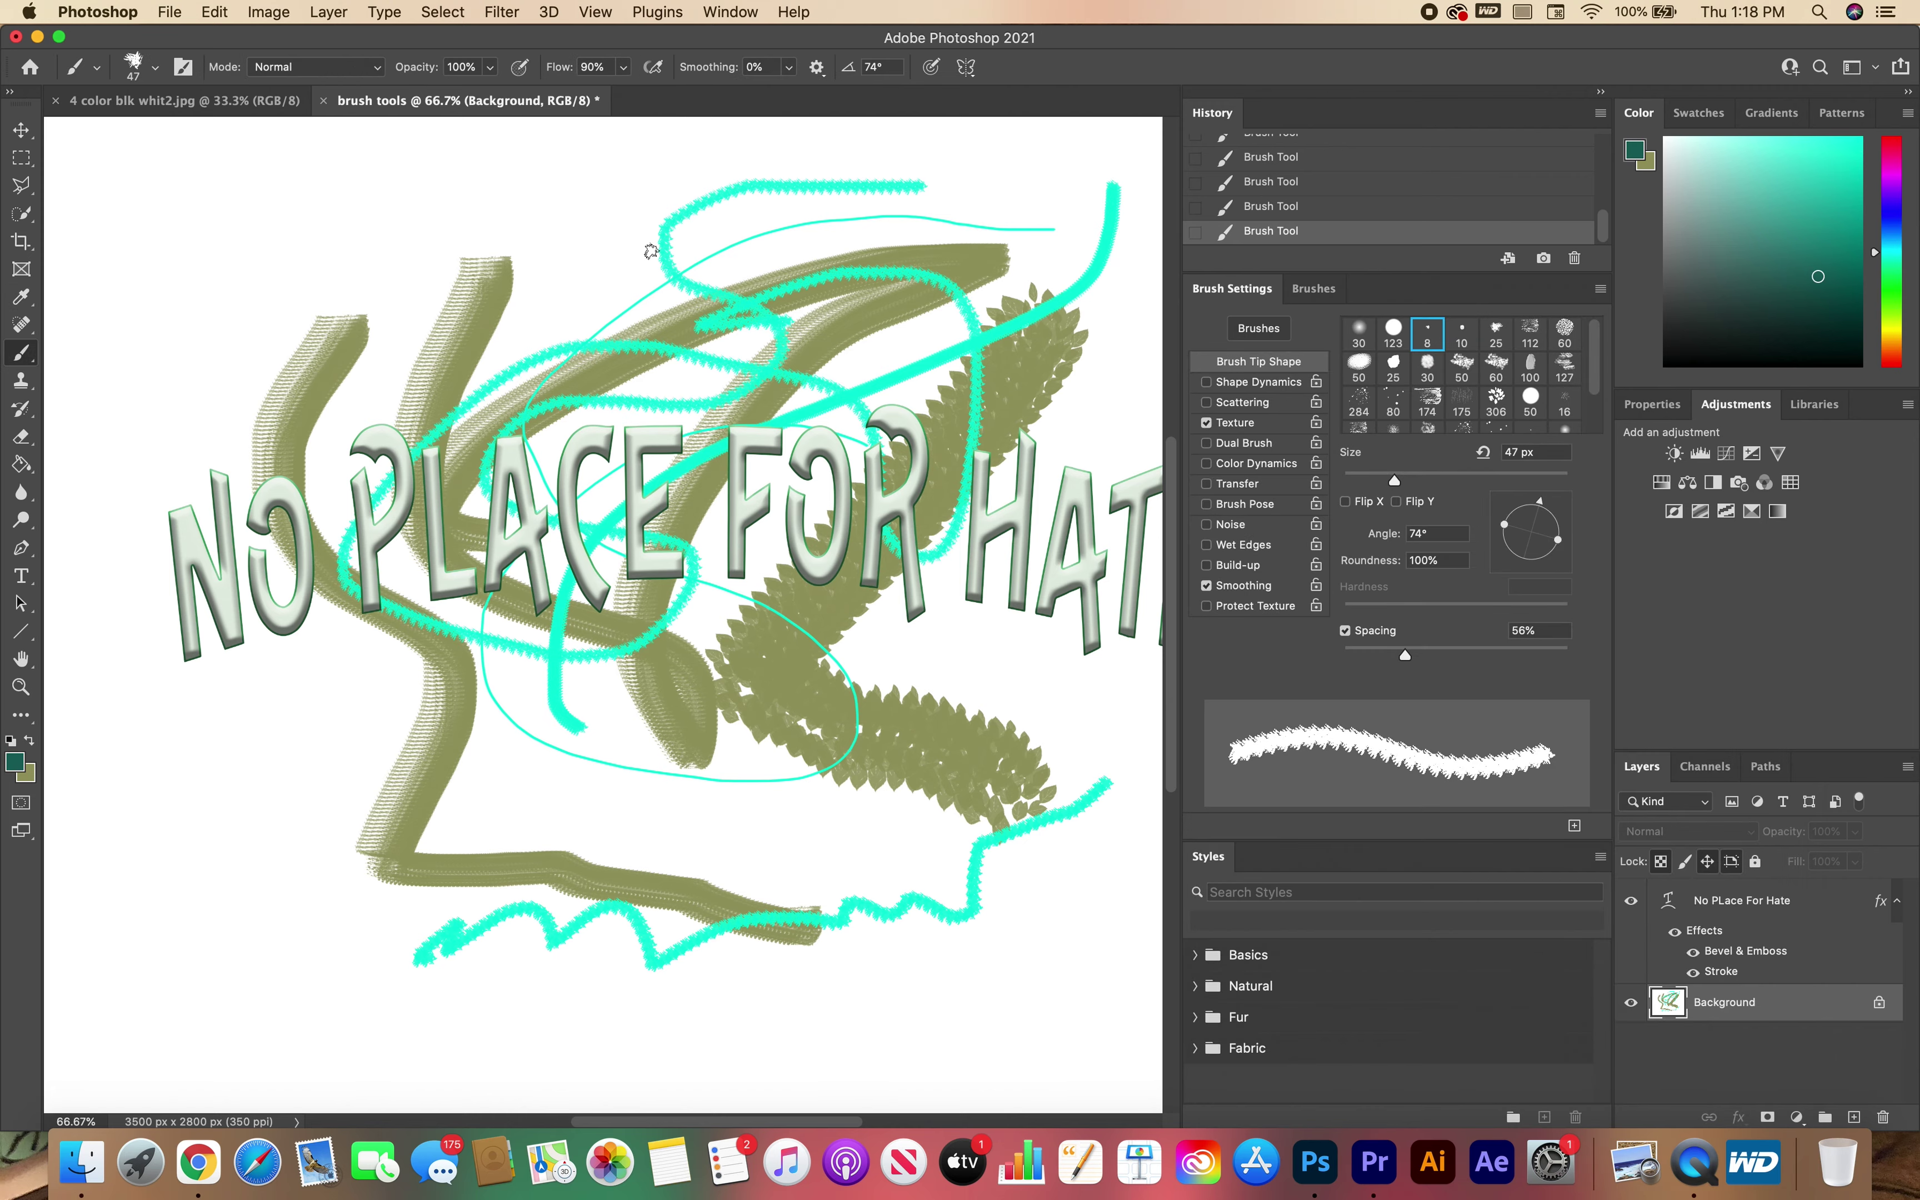
mouse_move(619, 230)
left_mouse_down()
mouse_move(357, 346)
mouse_move(509, 594)
mouse_move(455, 539)
mouse_move(634, 520)
left_mouse_up()
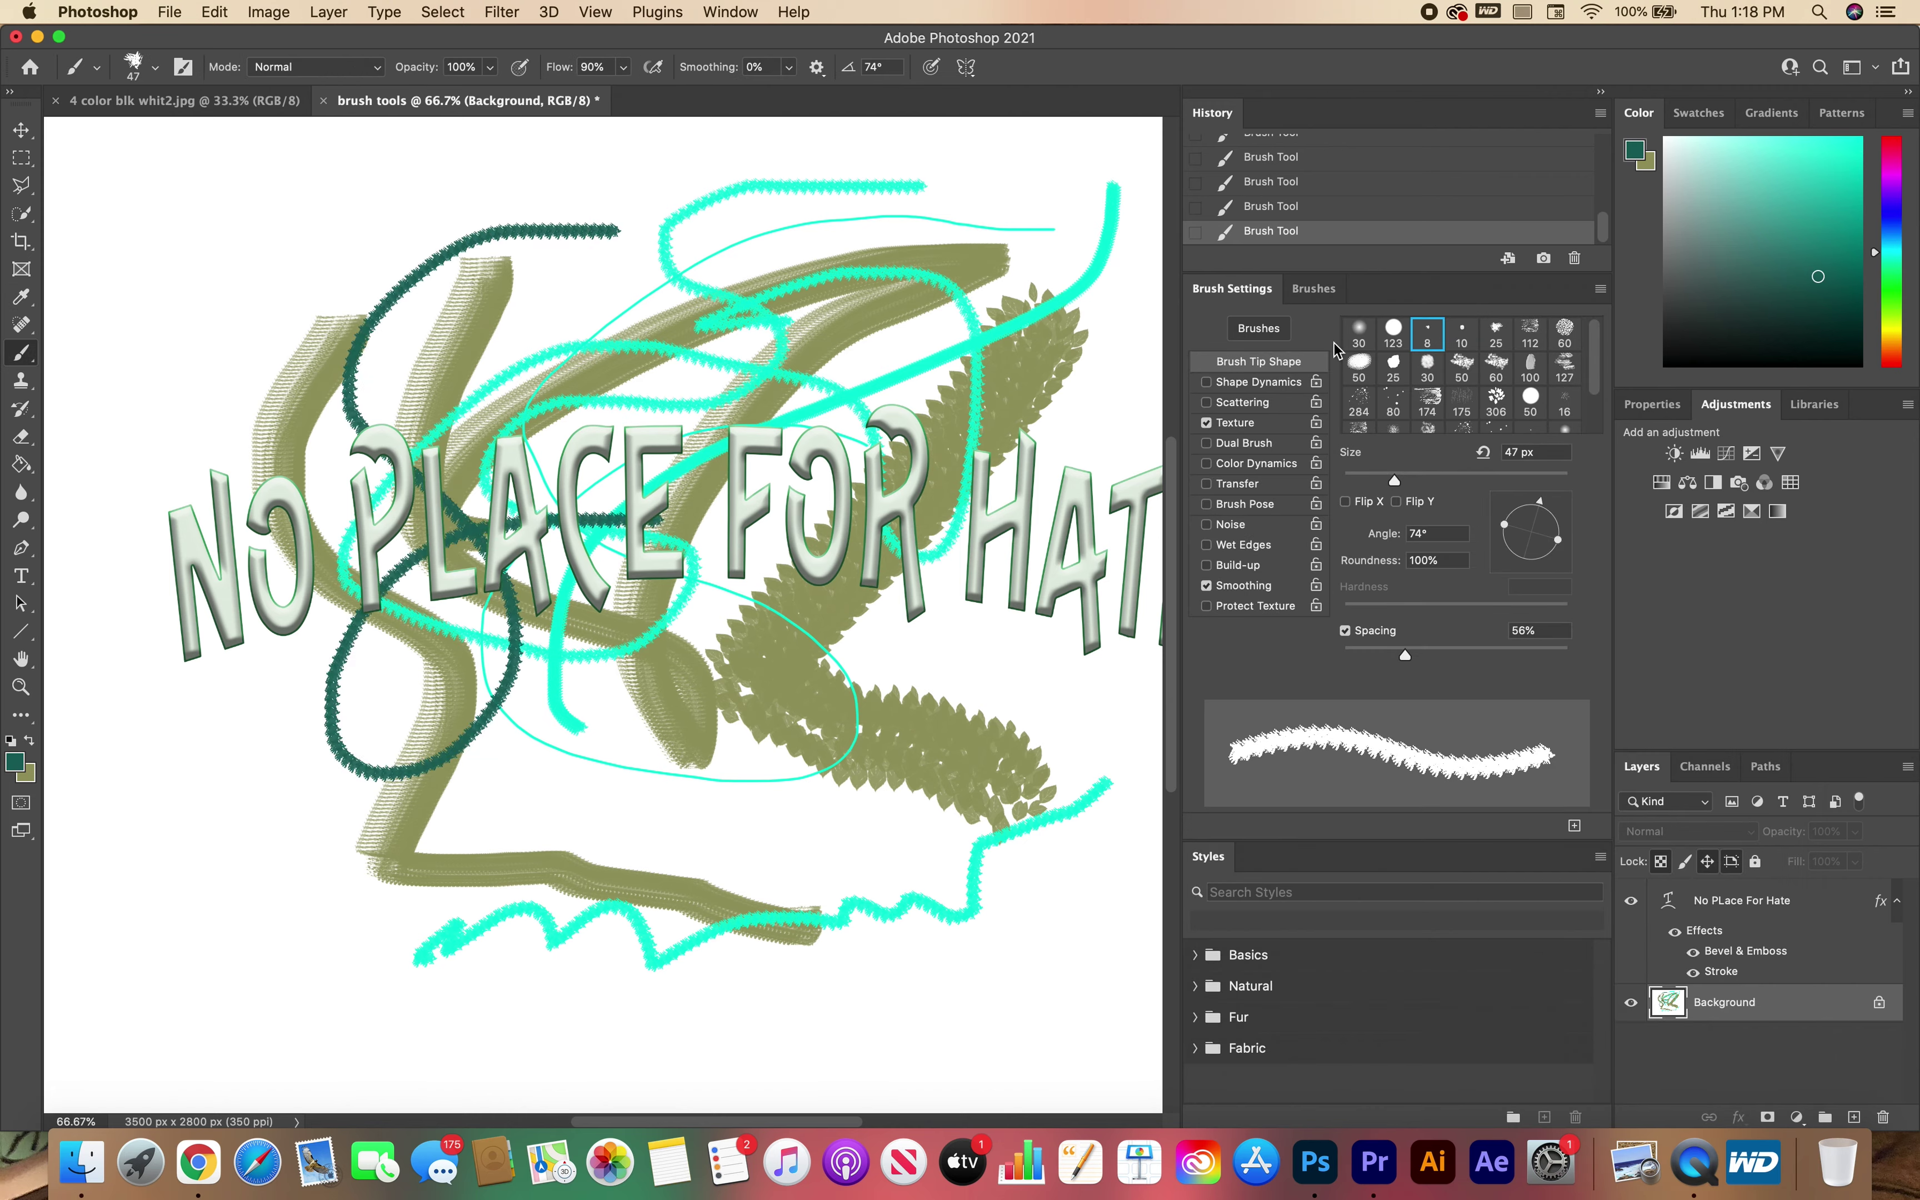
left_click(1359, 332)
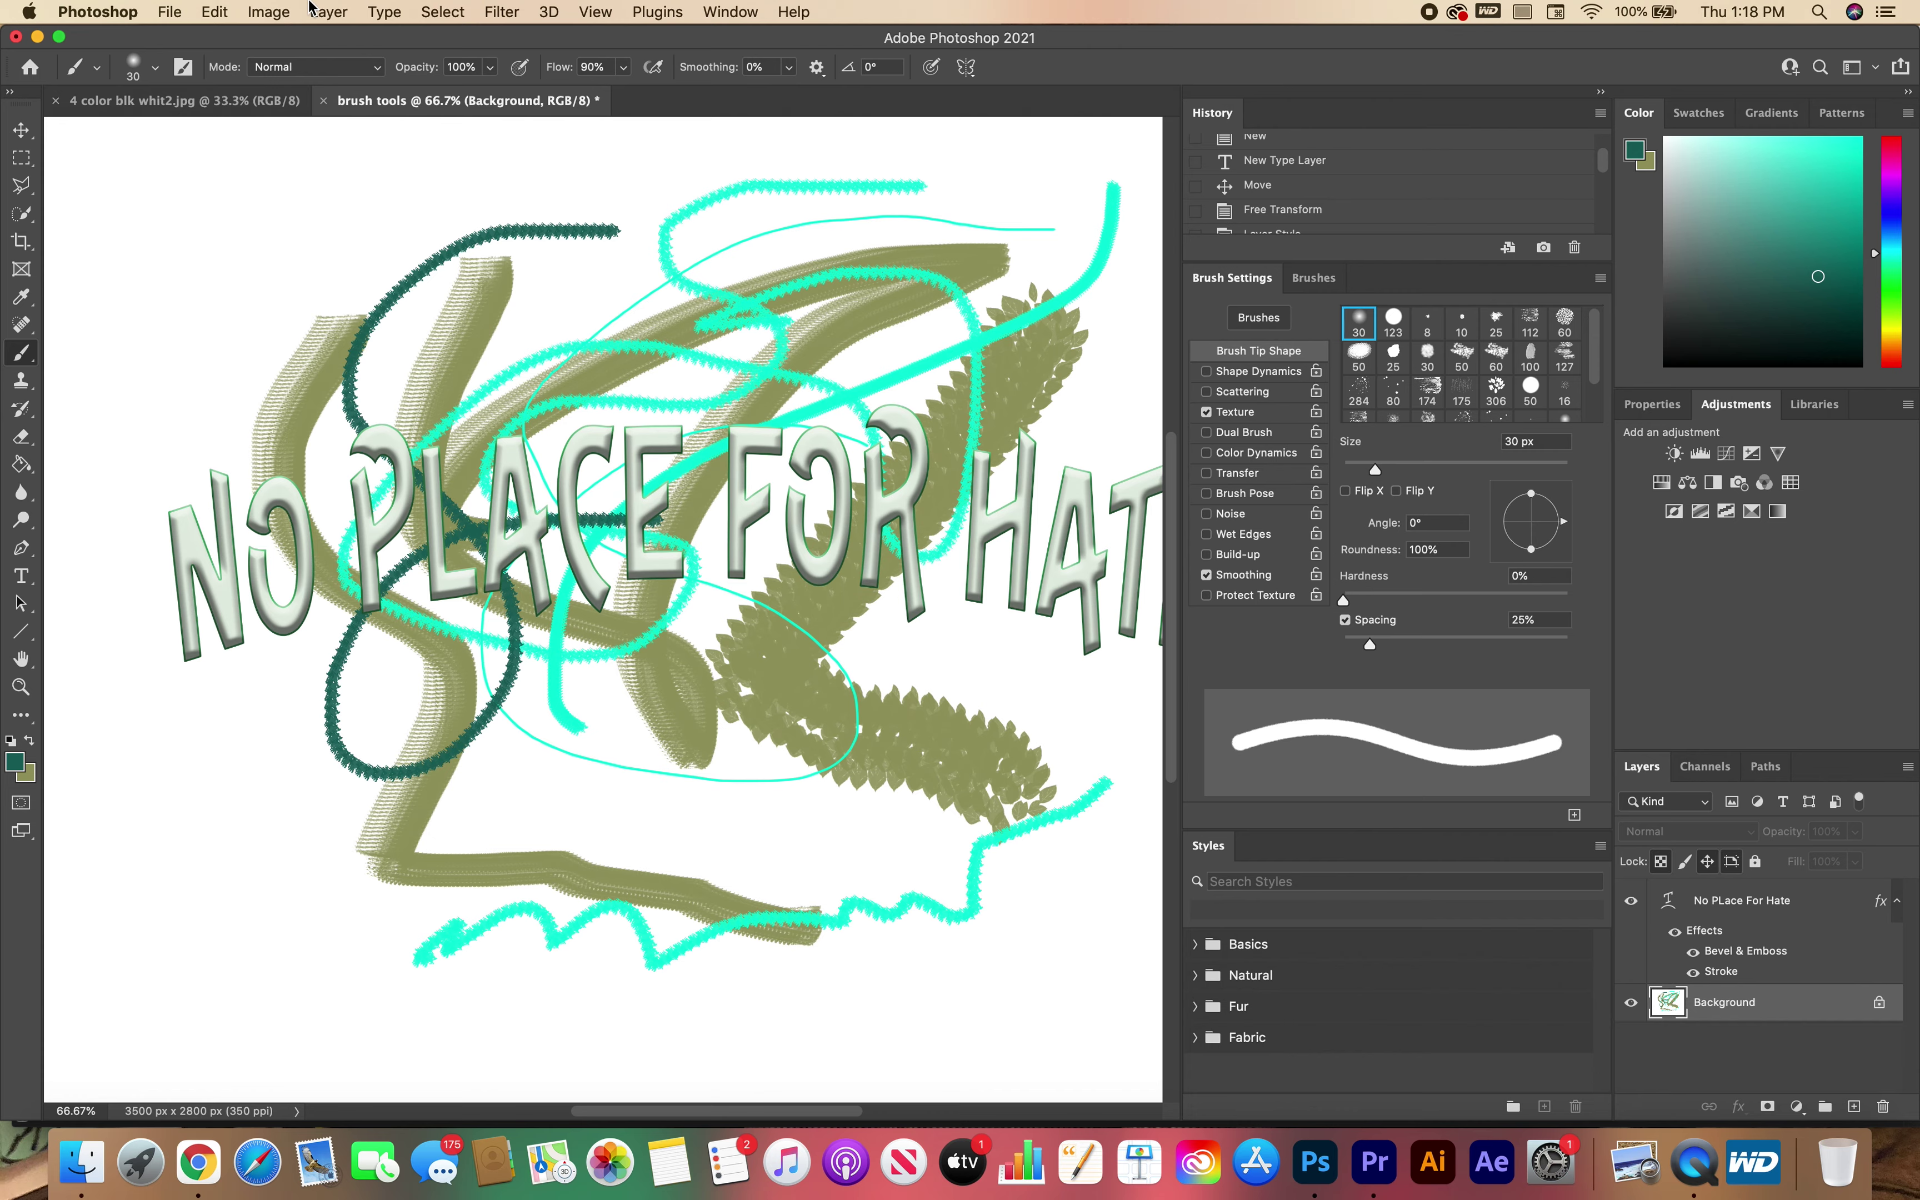
left_click(170, 12)
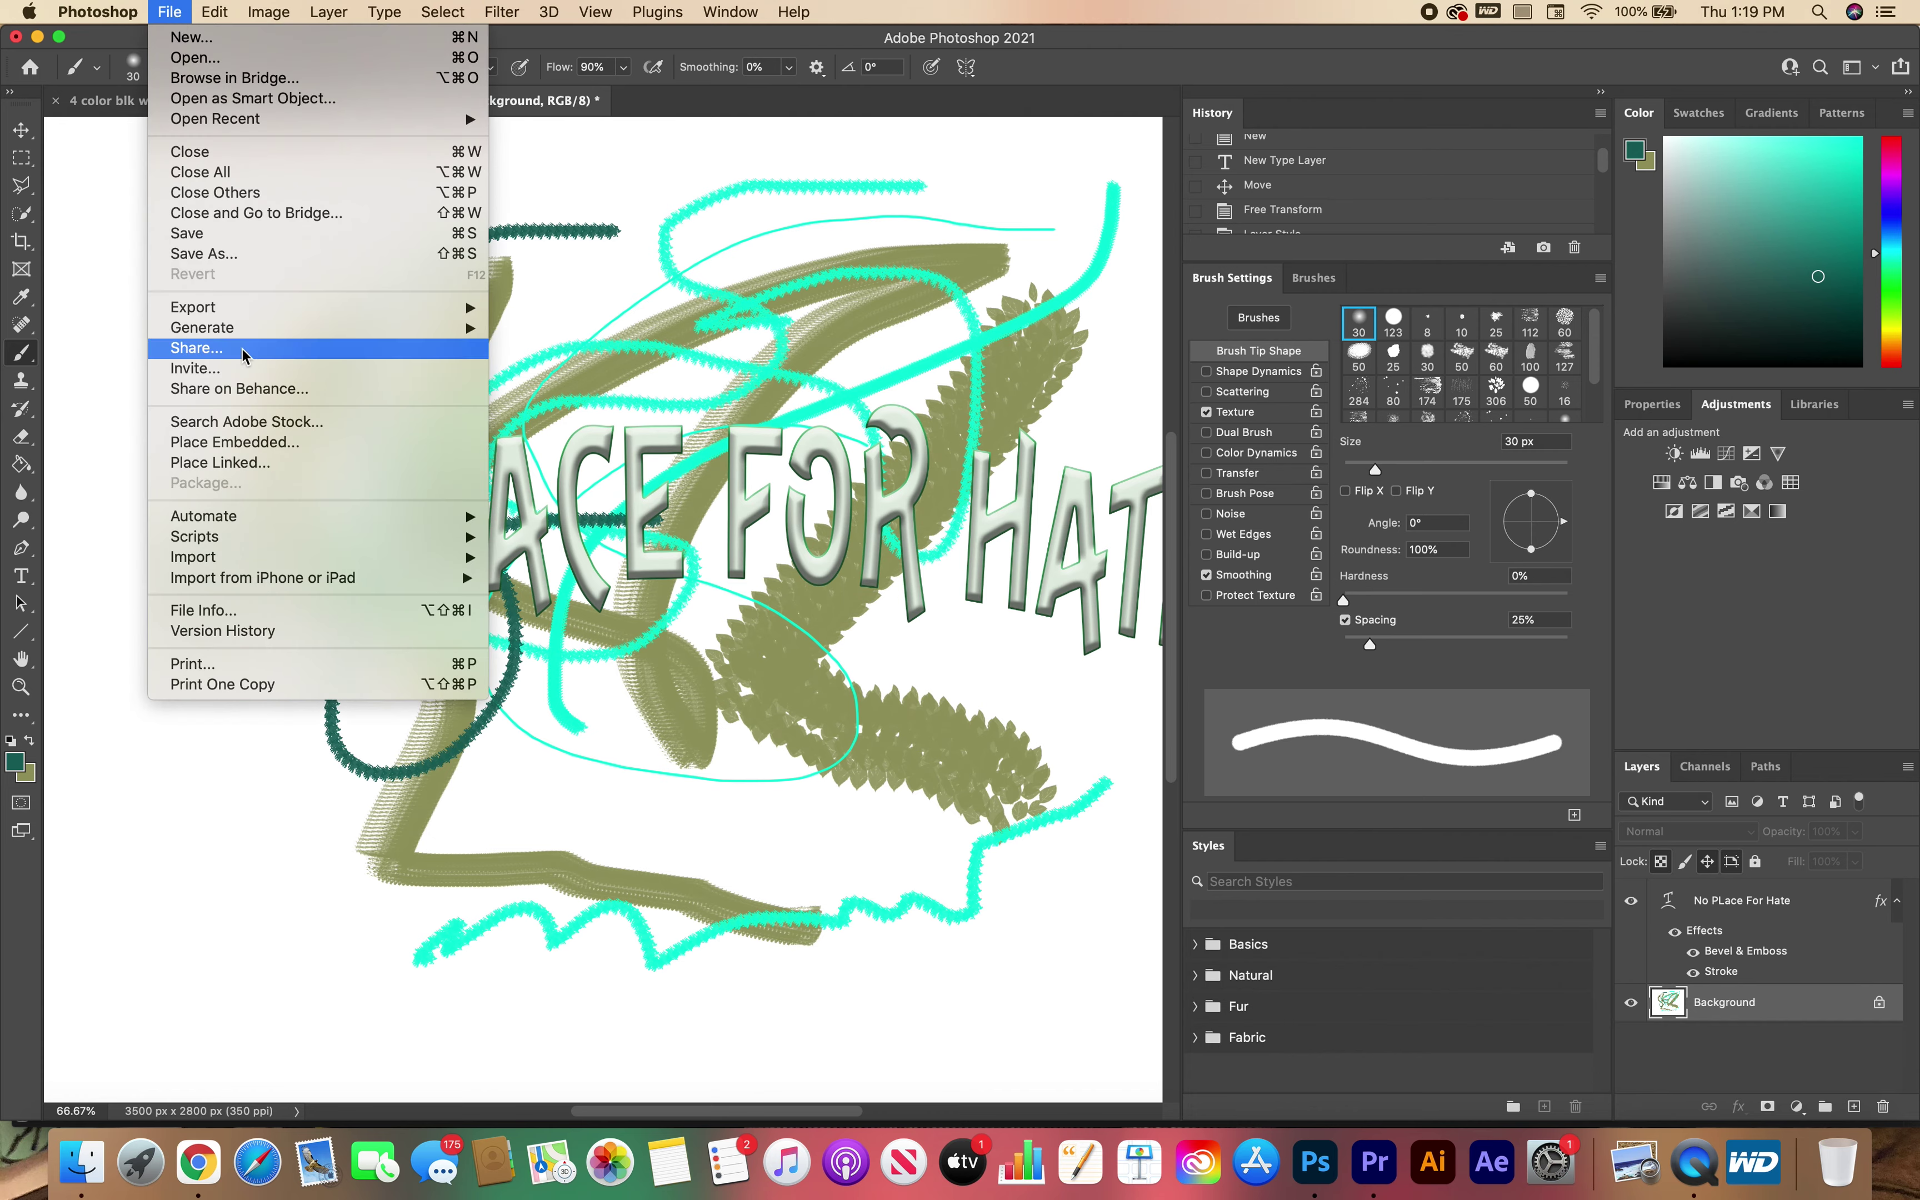
left_click(269, 12)
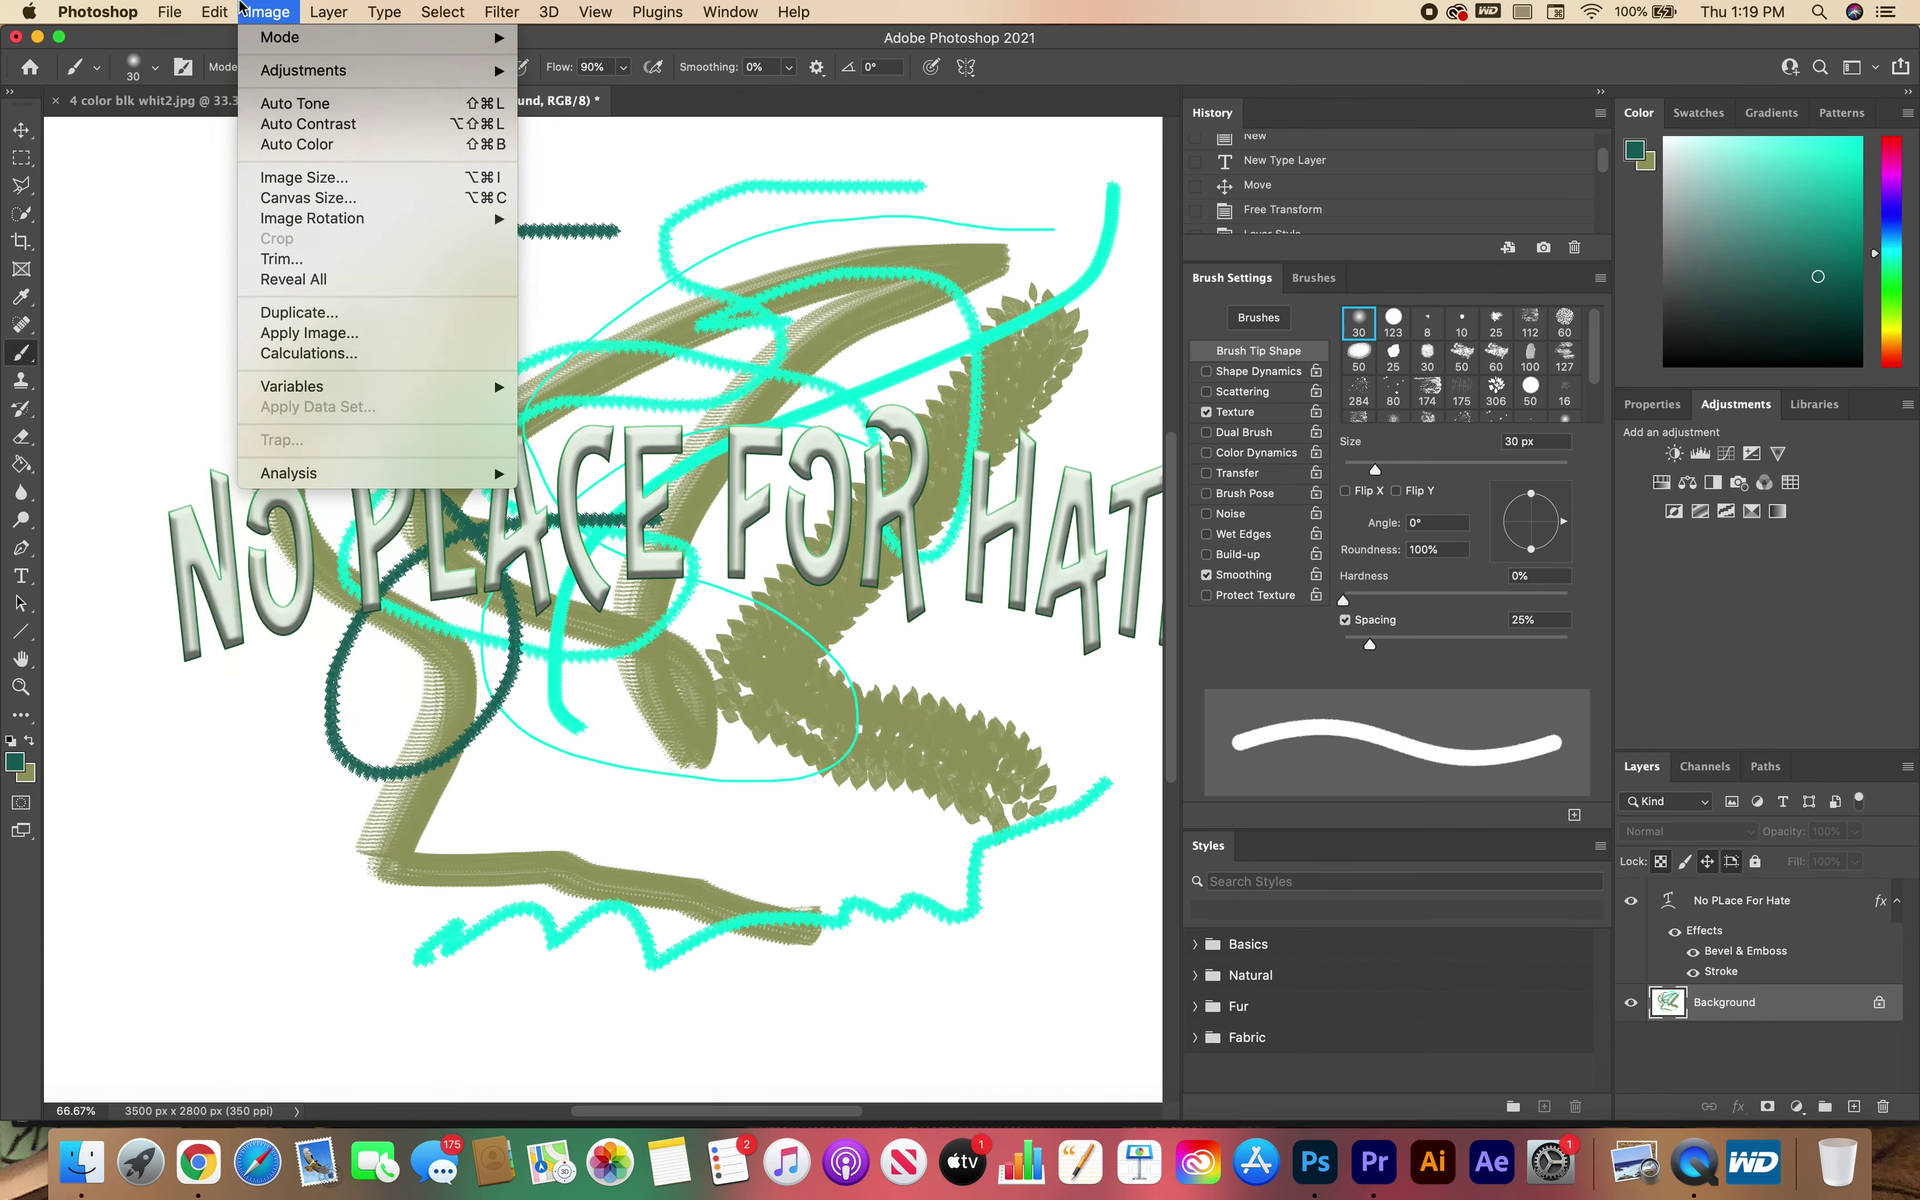